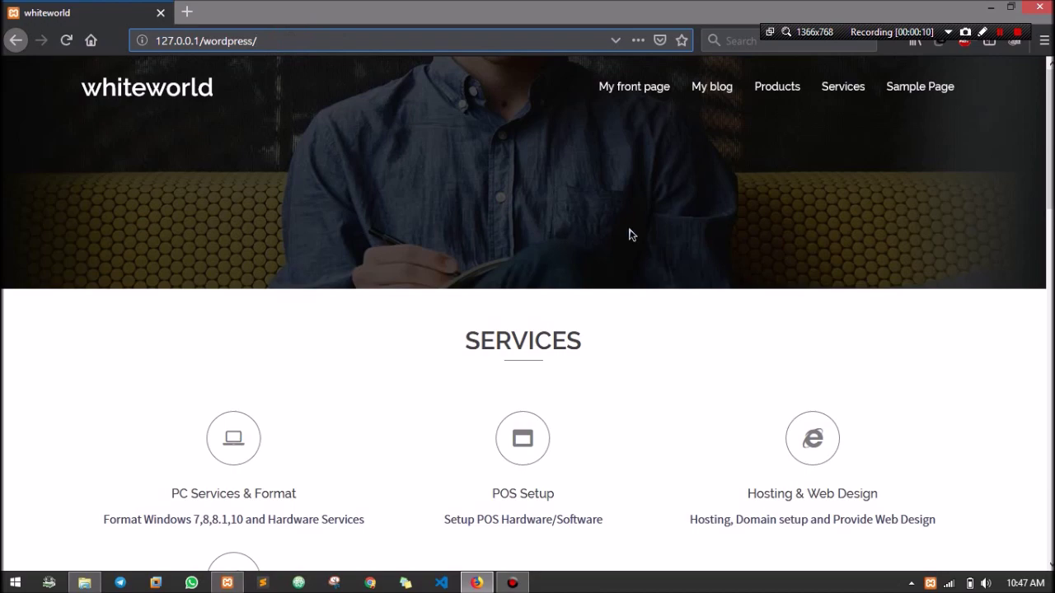
Step: Look over the front page of the local WordPress site around its Services section
left_click_drag(1051, 239, 1050, 154)
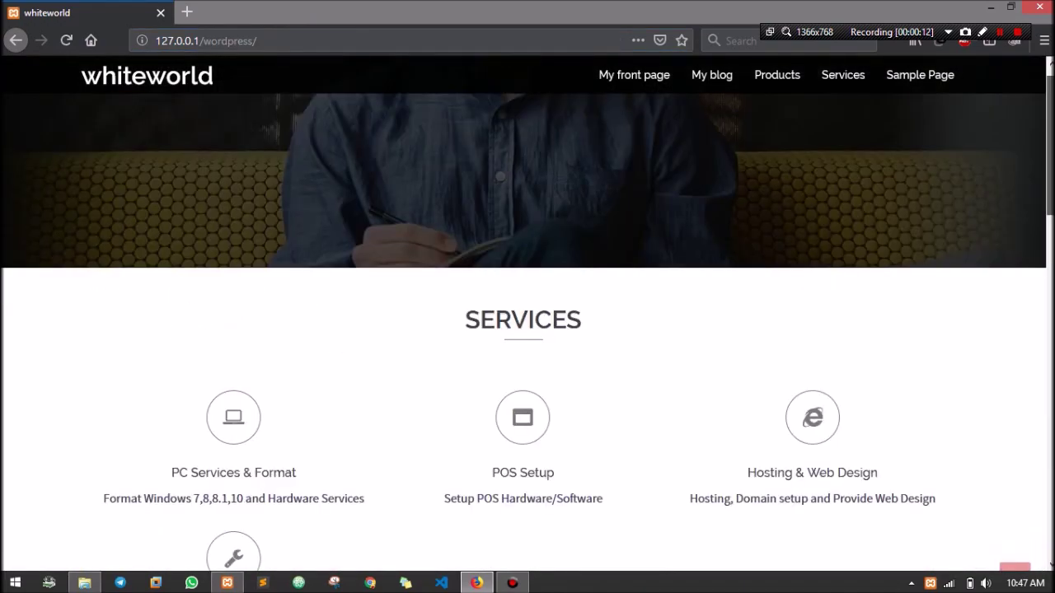
scroll(877, 157, "down", 10)
scroll(1004, 178, "up", 8)
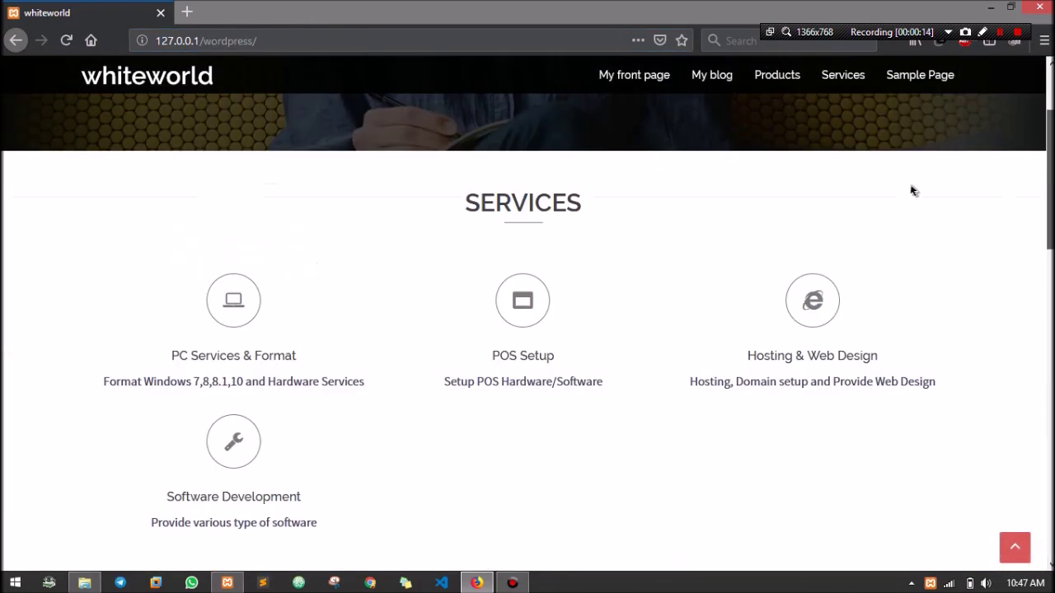
scroll(474, 163, "up", 1)
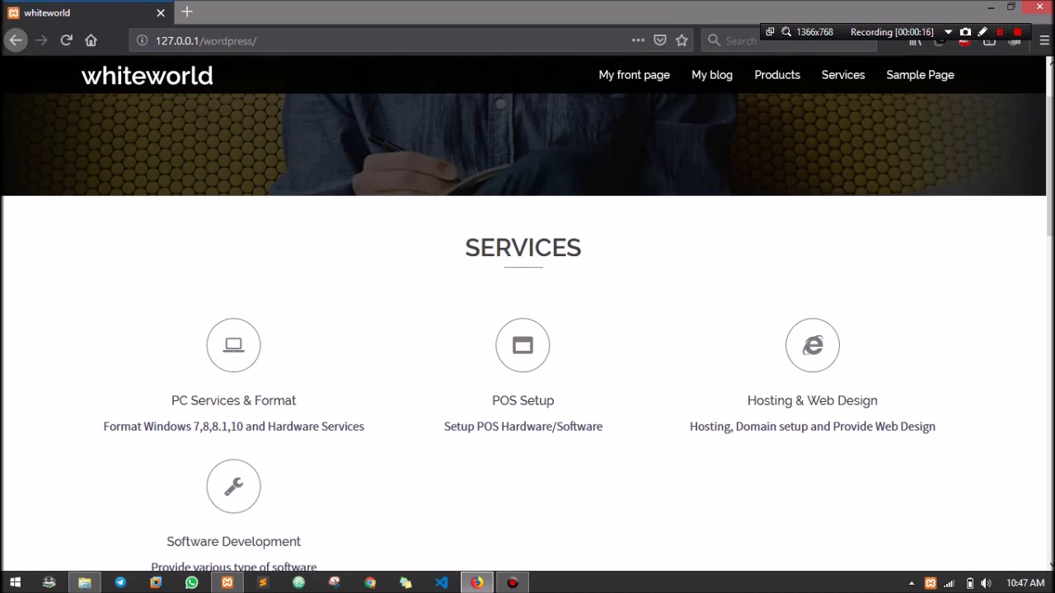
Step: Switch to File Explorer, compress the wordpress folder in htdocs into a ZIP archive, and select wordpress.zip
left_click(84, 583)
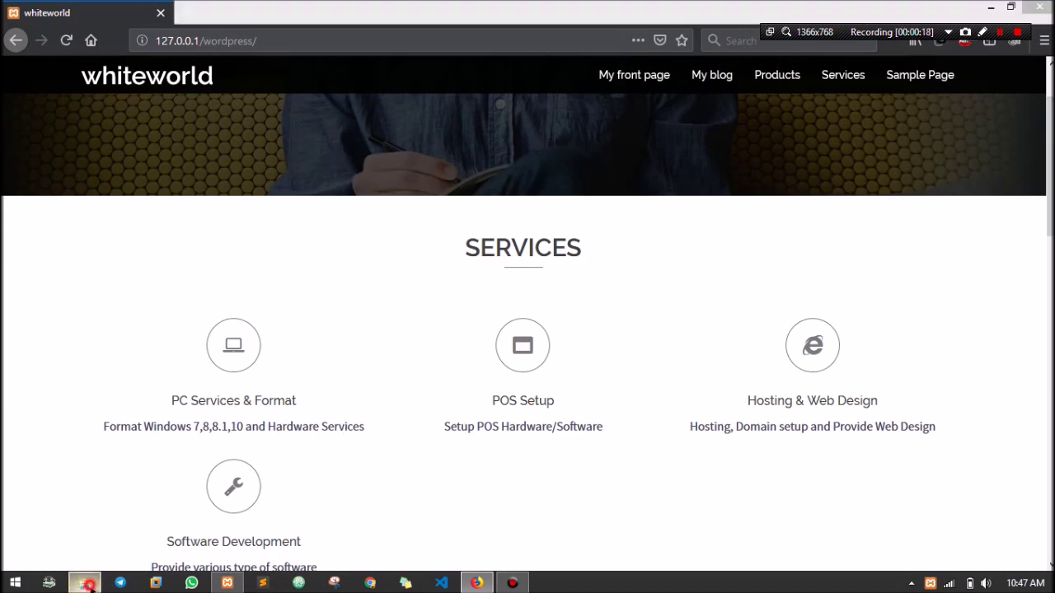
scroll(306, 275, "up", 2)
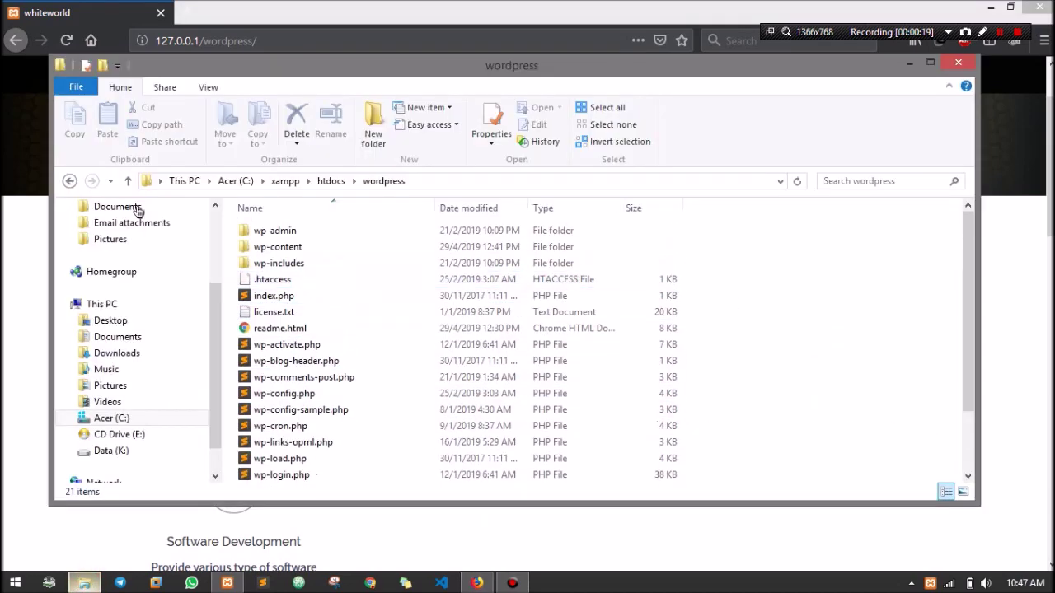
left_click(67, 180)
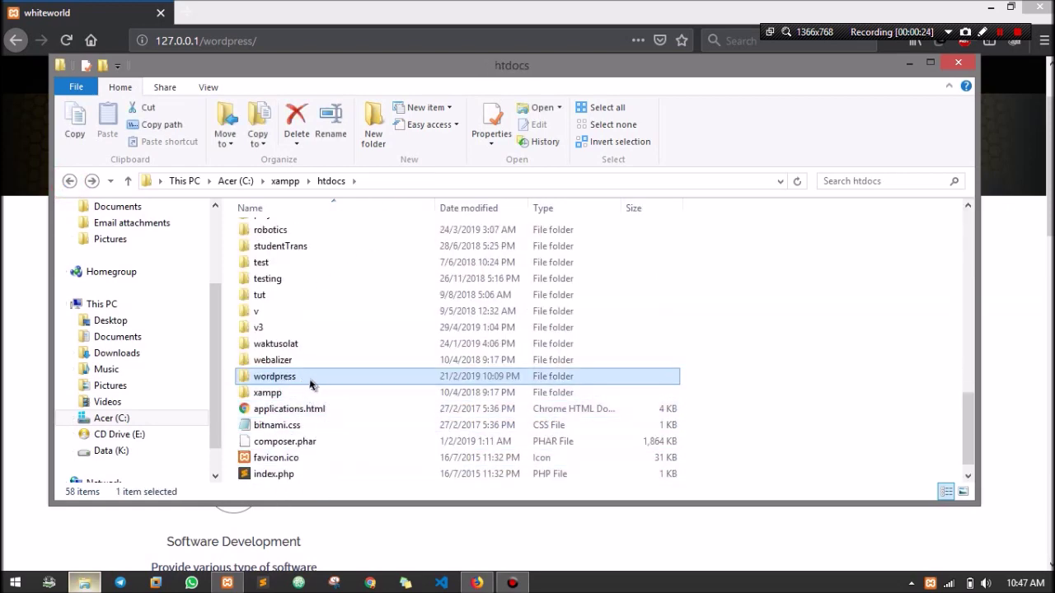
right_click(313, 387)
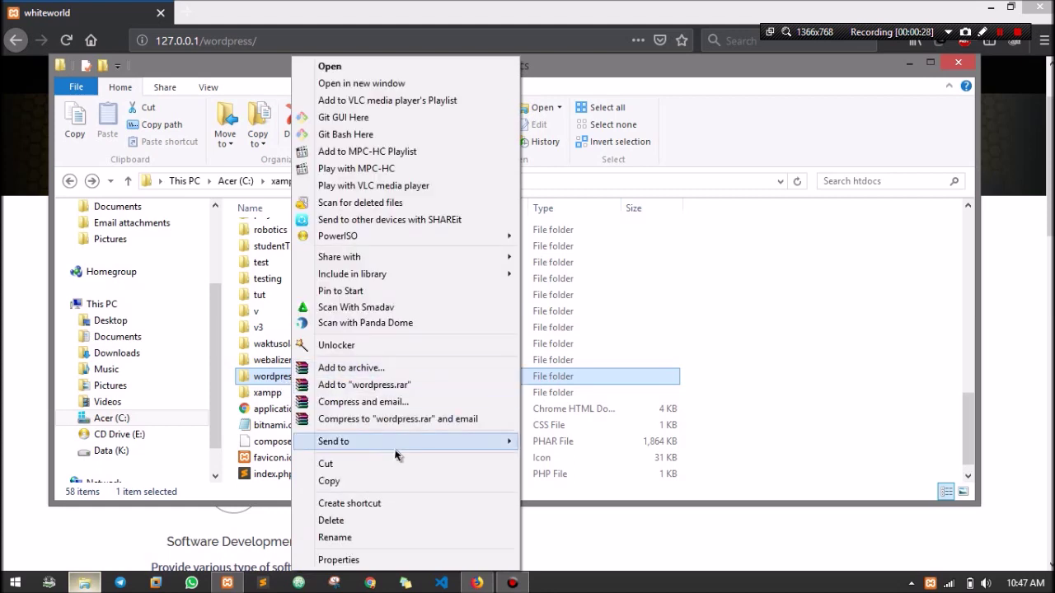
left_click(614, 449)
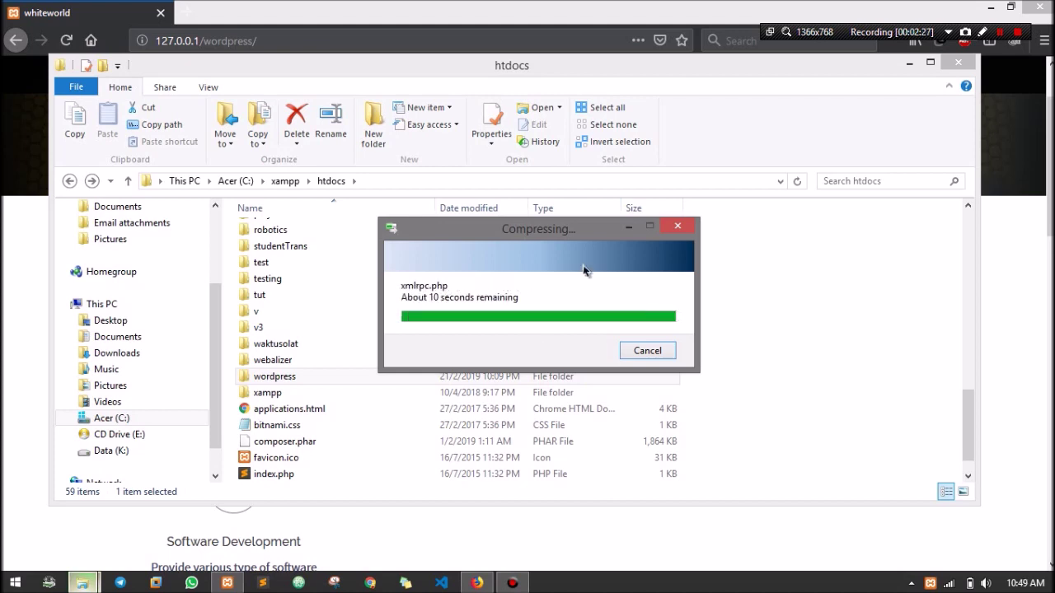
left_click(764, 412)
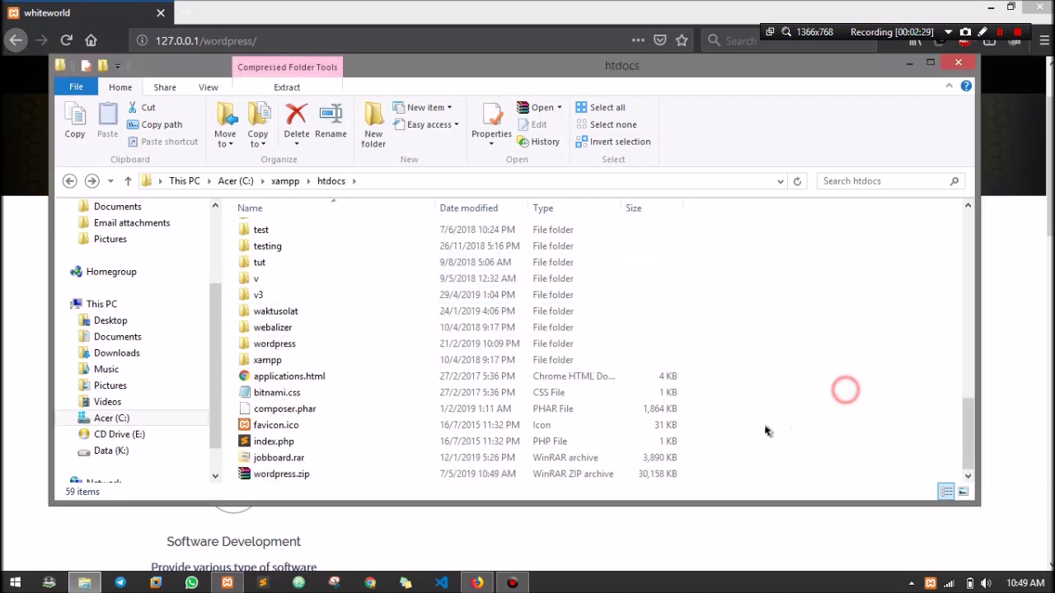
left_click(295, 475)
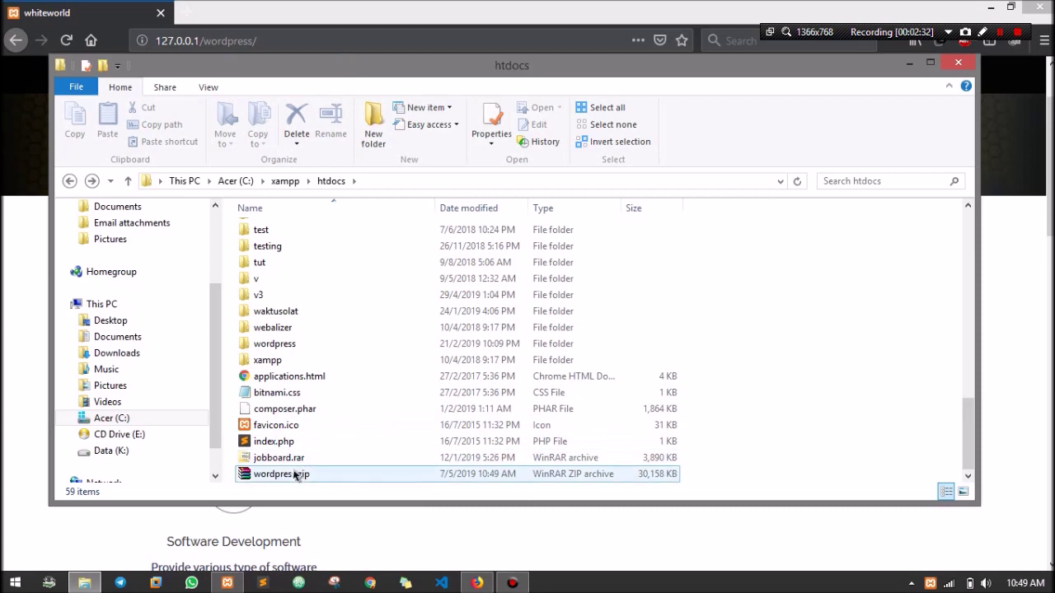
left_click(303, 478)
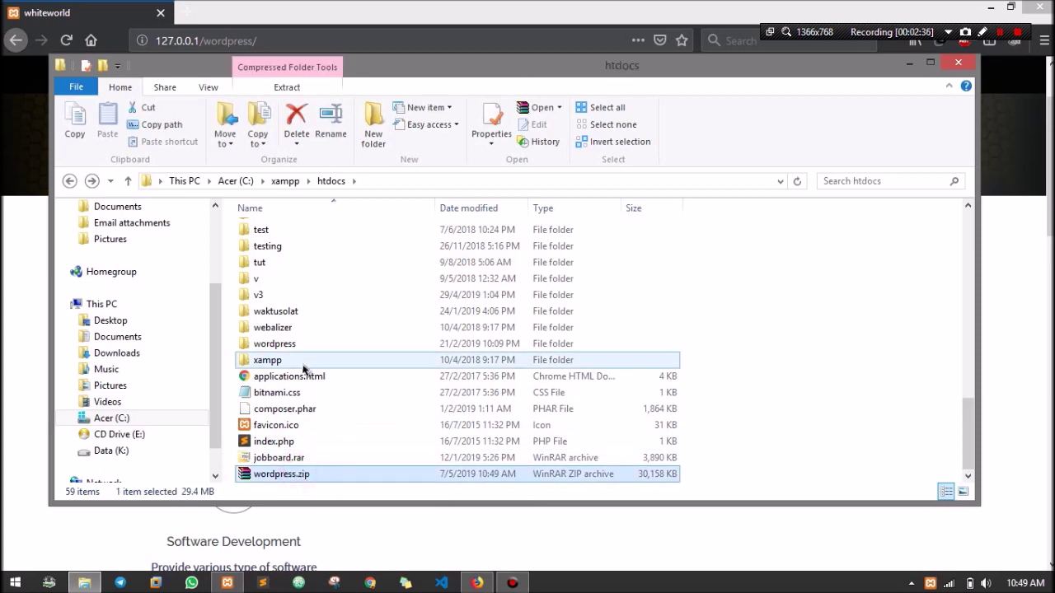
scroll(313, 349, "up", 1)
scroll(321, 309, "up", 4)
scroll(320, 313, "down", 4)
scroll(320, 314, "down", 1)
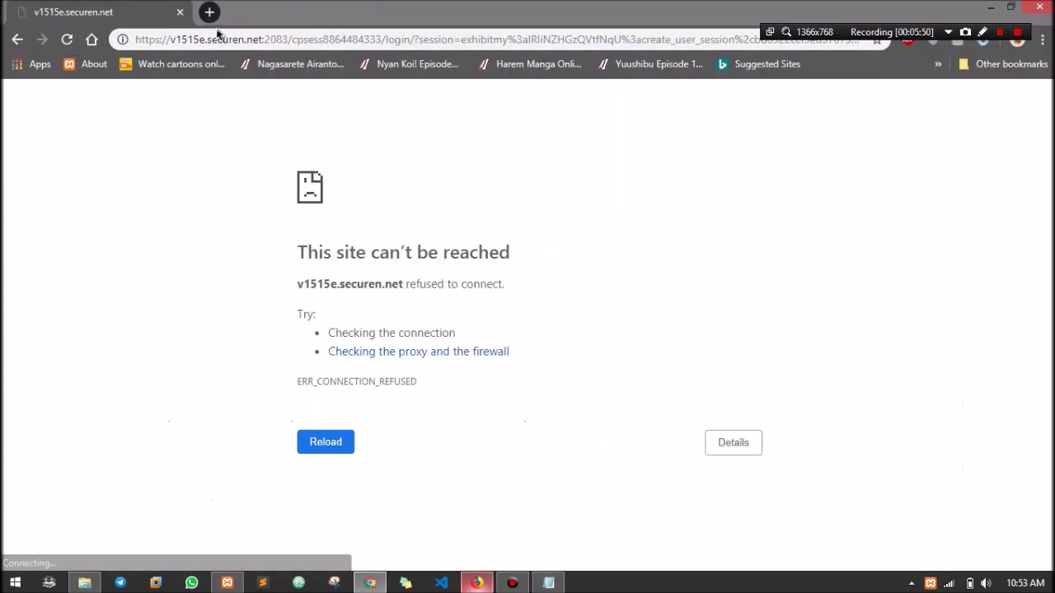
Step: In Chrome, open the Yeahhost client area at cms.yeahhost.com.my/clientarea.php
left_click(232, 41)
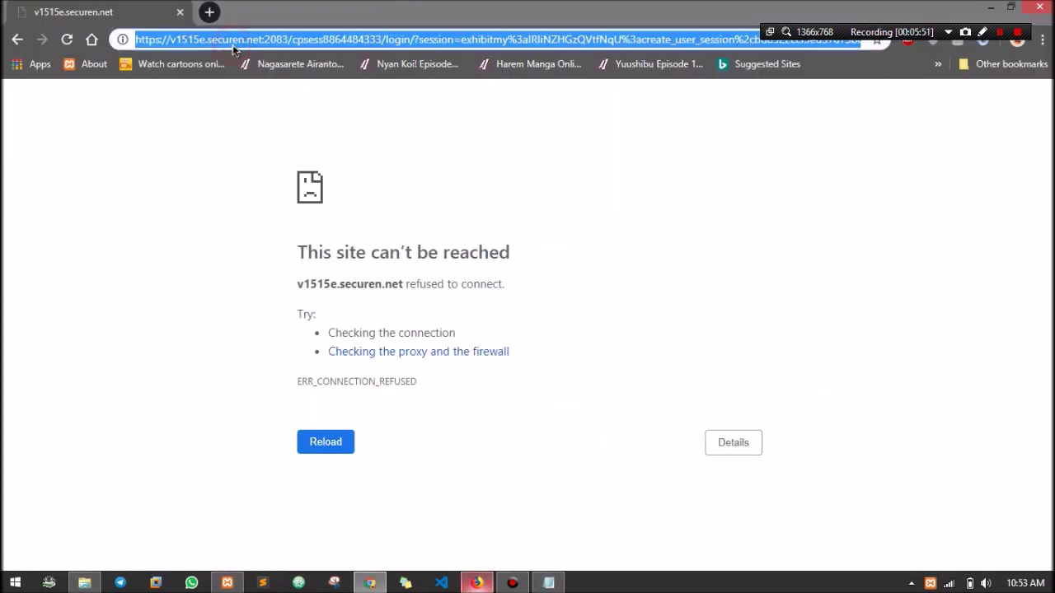
type("yeahhost")
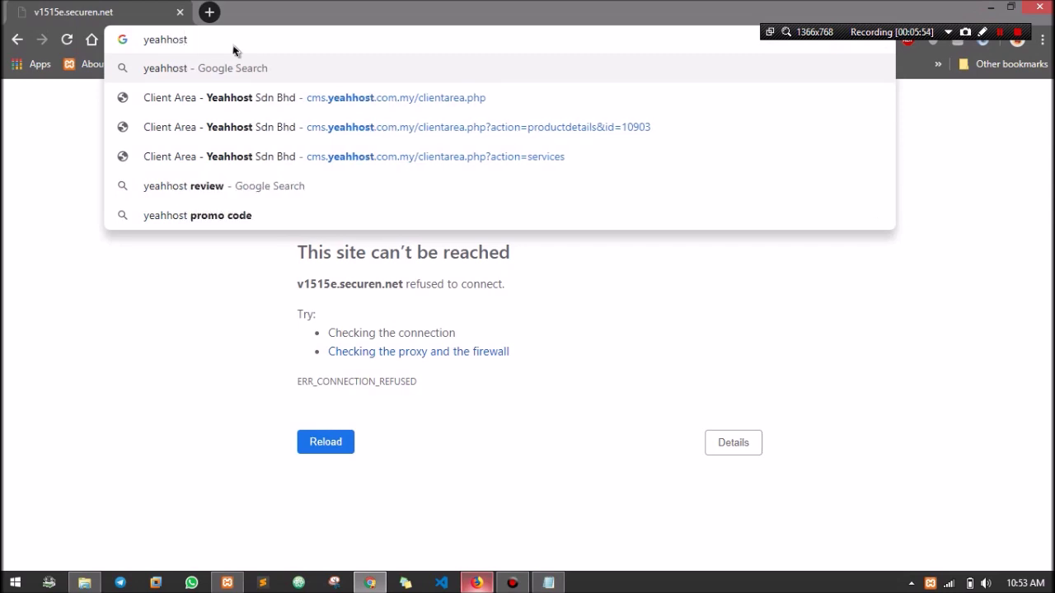
left_click(278, 97)
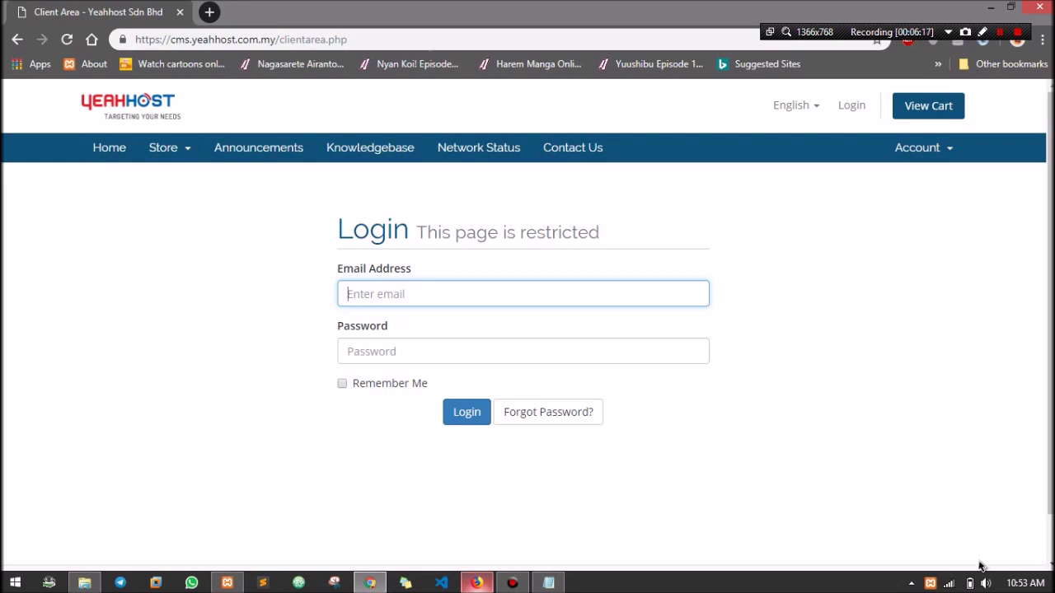
Step: Connect the computer to the H4CK3R Wi-Fi network
left_click(949, 582)
left_click(942, 477)
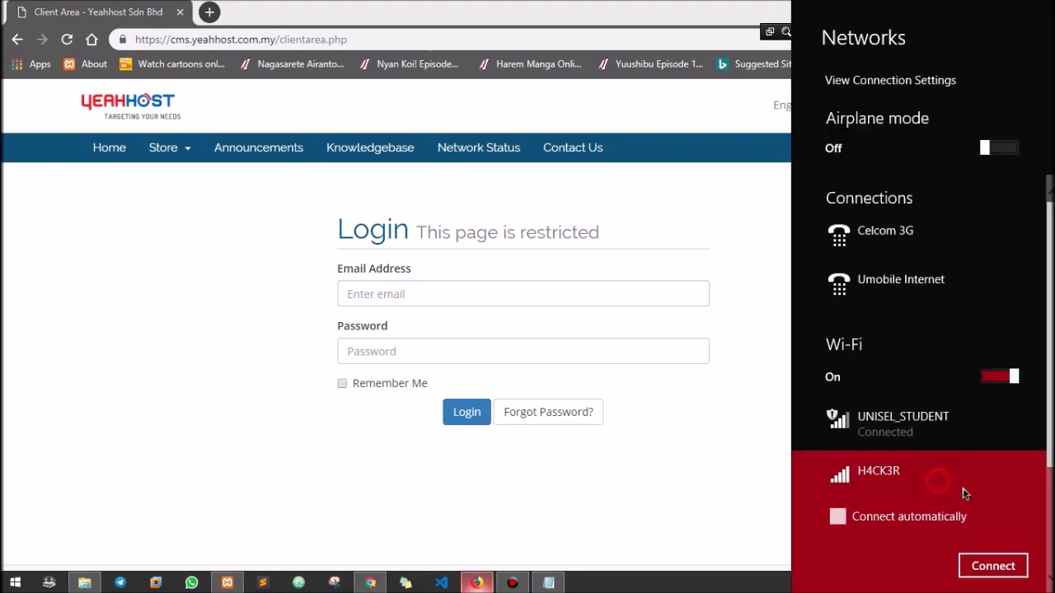
left_click(994, 566)
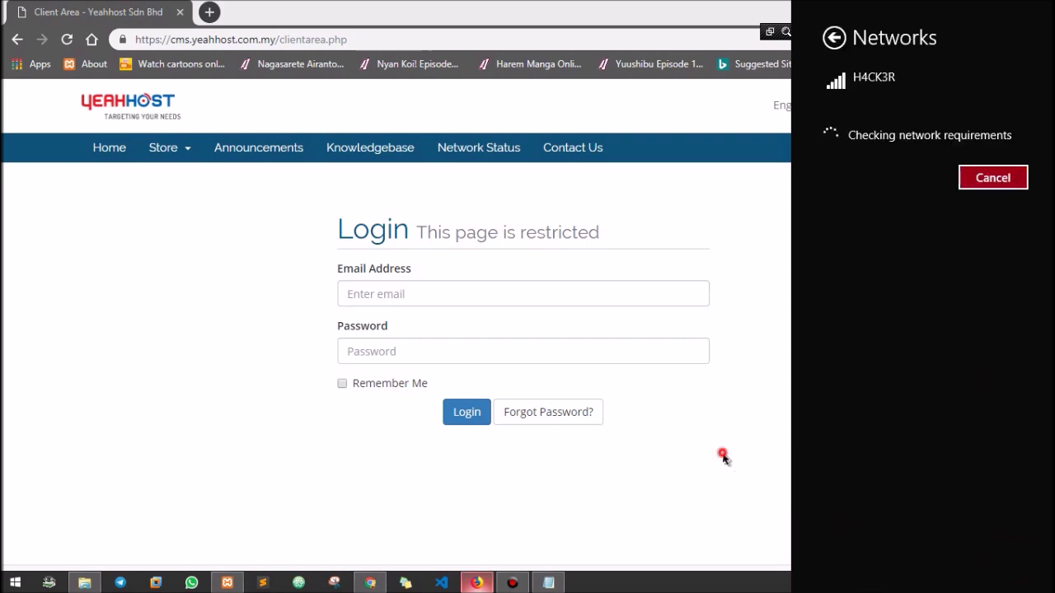
Step: Log in to the Yeahhost client area with the account's e-mail address and password
left_click(419, 300)
left_click(426, 277)
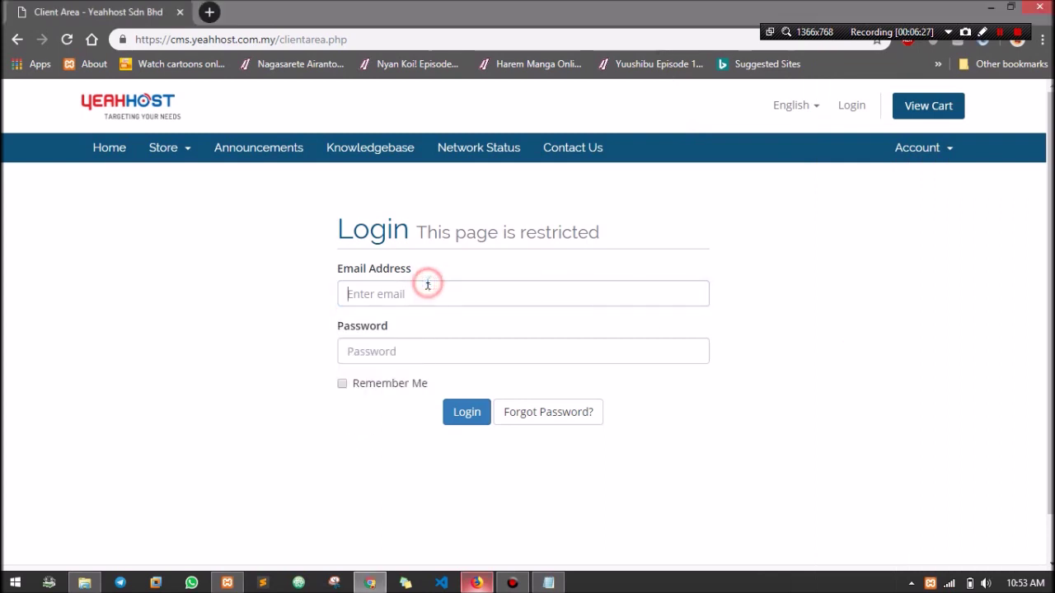
type("f")
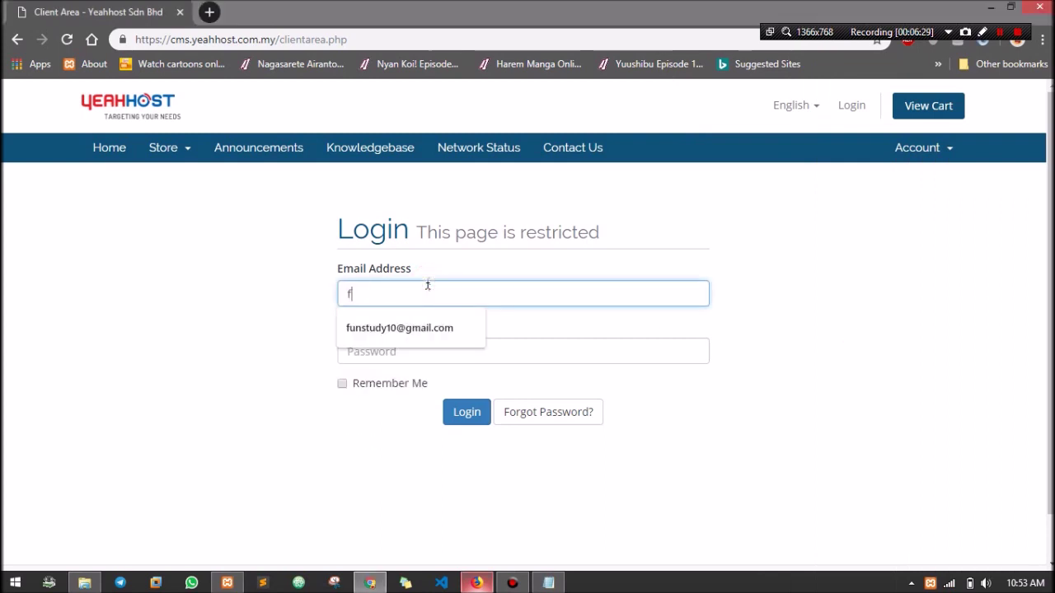
left_click(452, 335)
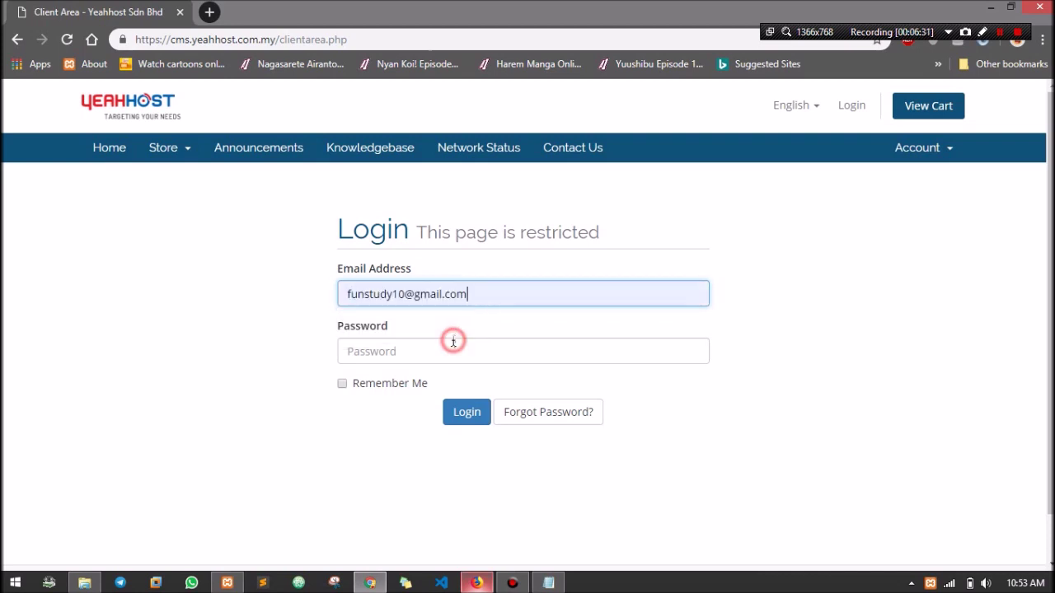
left_click(437, 348)
key("ctrl+v")
left_click(475, 415)
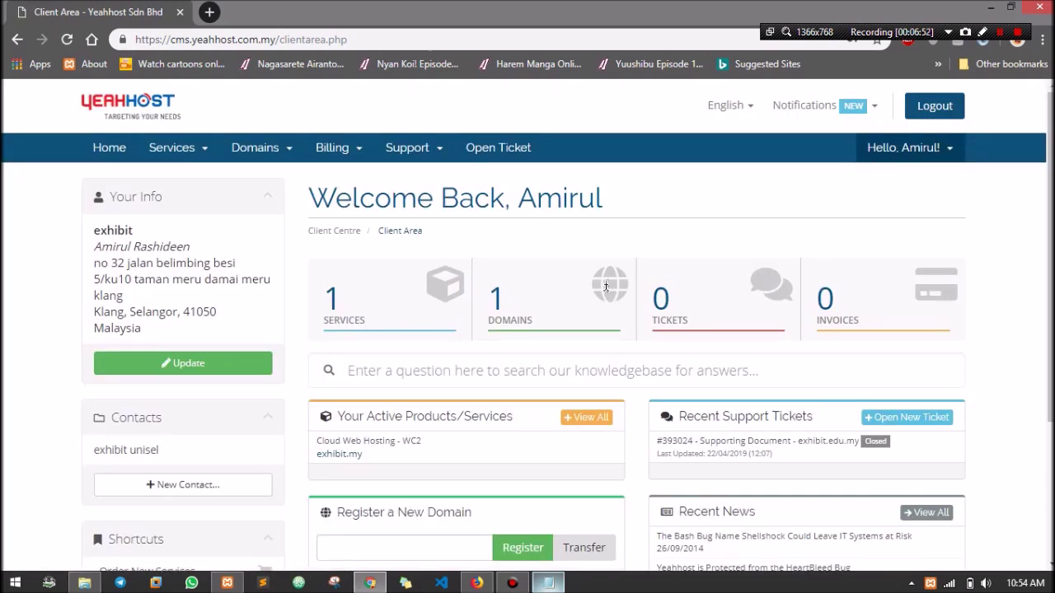
Step: Log in to cPanel from the exhibit.my hosting service's details and open its File Manager
left_click(377, 303)
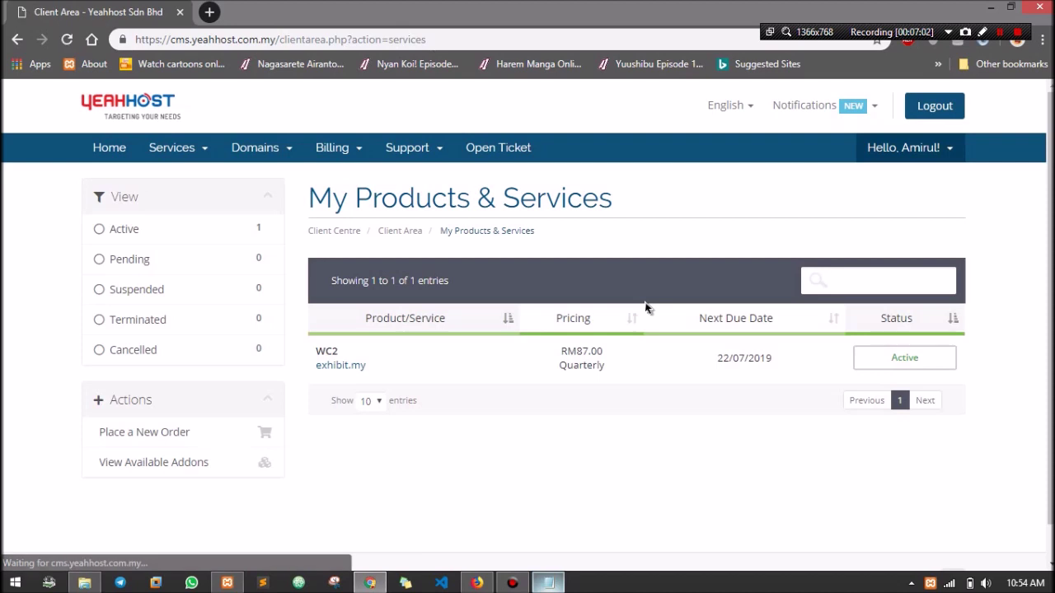
left_click(461, 361)
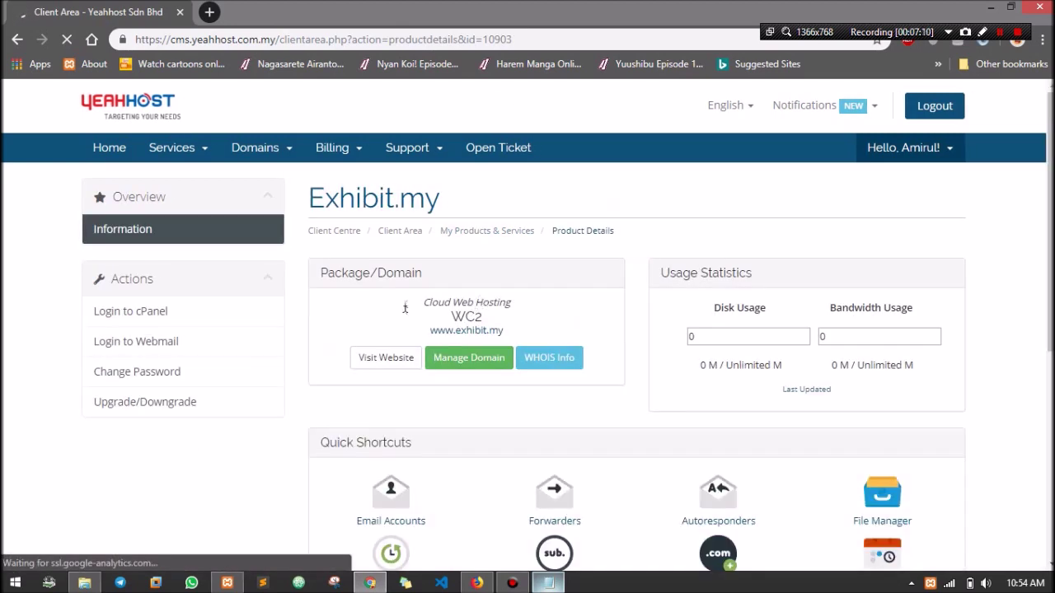
left_click(132, 310)
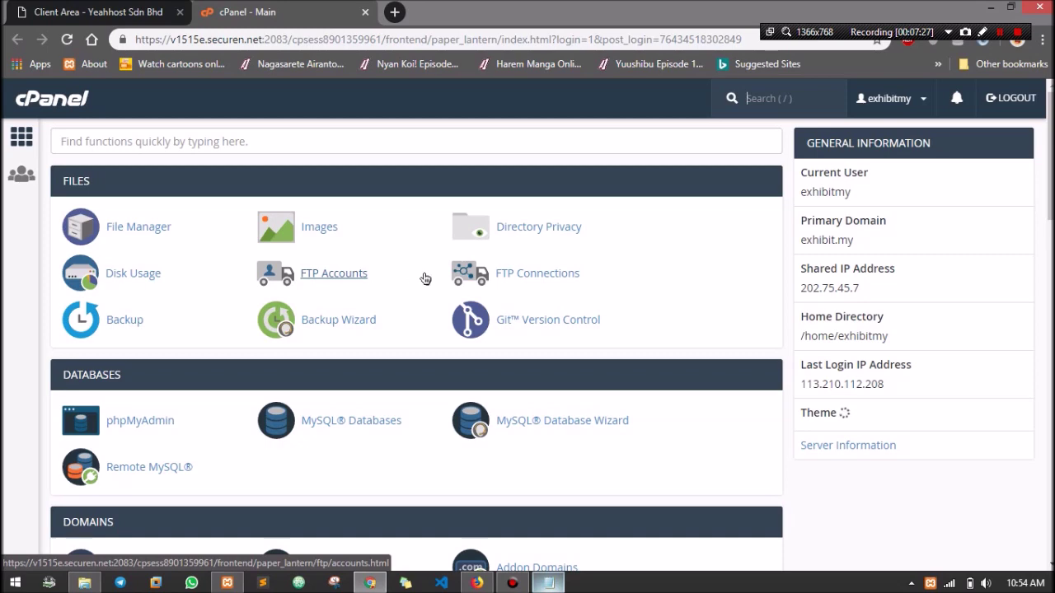
left_click(144, 227)
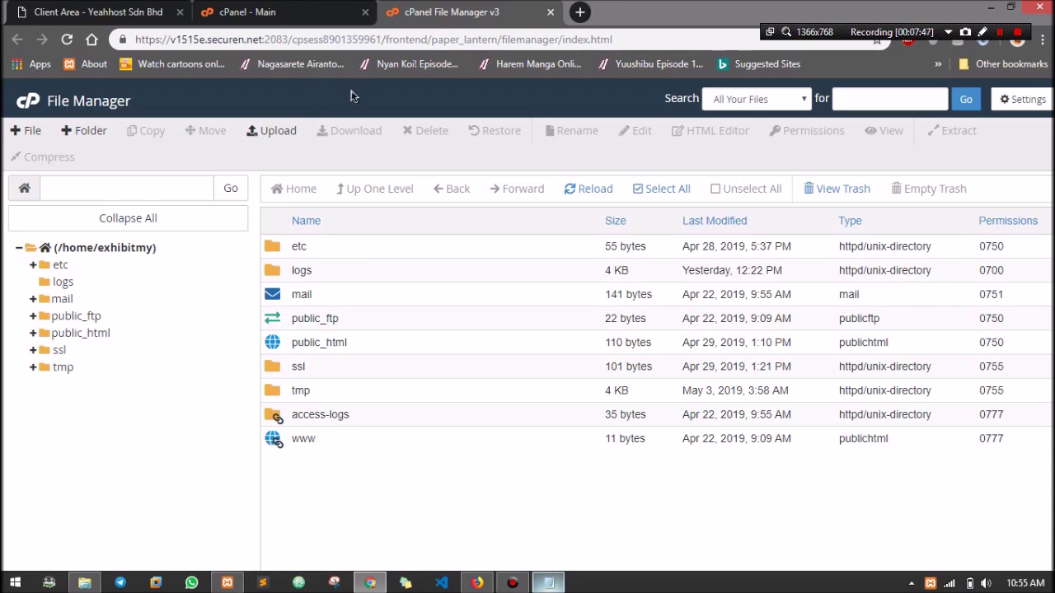
Step: Return to the cPanel main page and open the Subdomains tool, ready to enter a new subdomain name
left_click(304, 9)
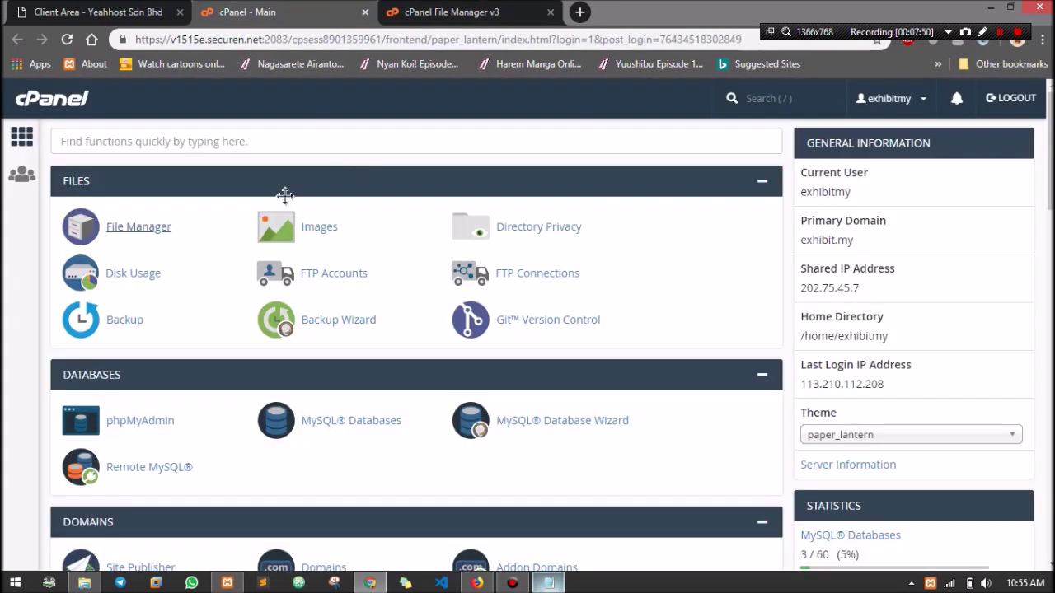
scroll(353, 262, "down", 2)
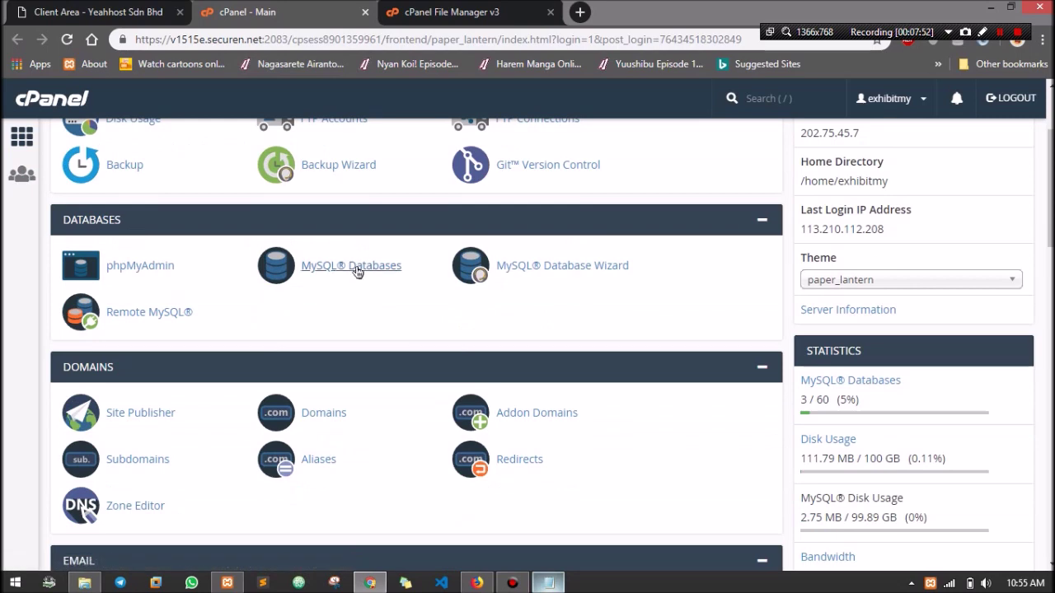
scroll(346, 309, "down", 2)
left_click(124, 303)
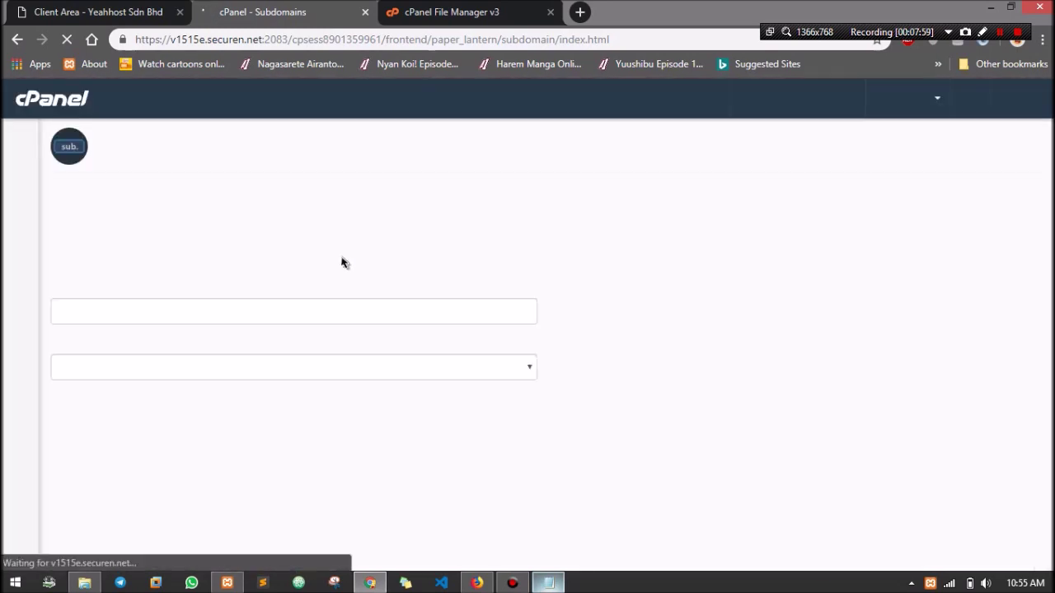
scroll(345, 262, "down", 1)
left_click(149, 240)
left_click(152, 235)
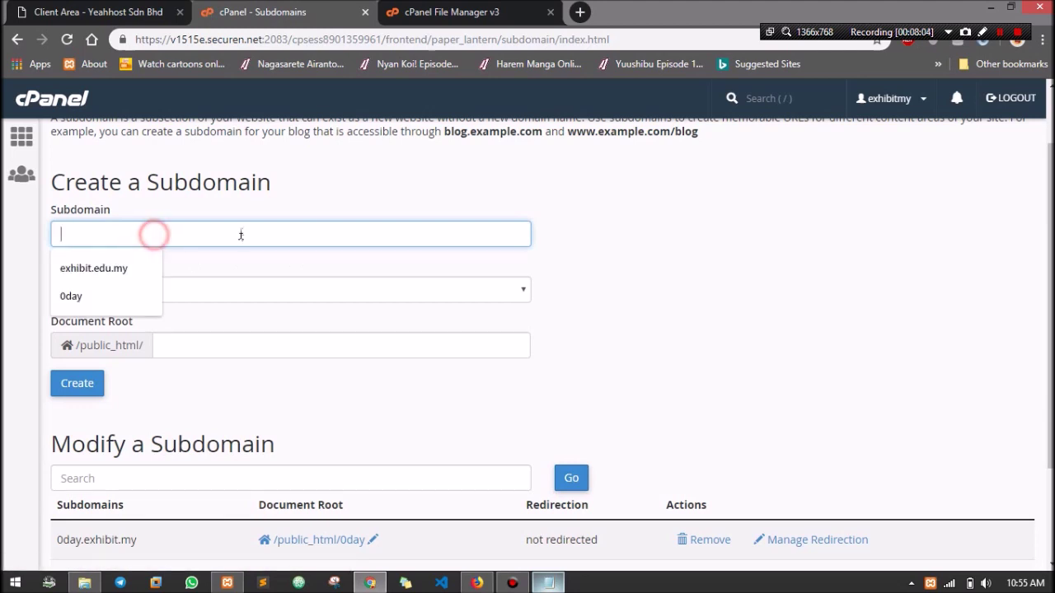
left_click(648, 271)
left_click(205, 234)
type("wordpress")
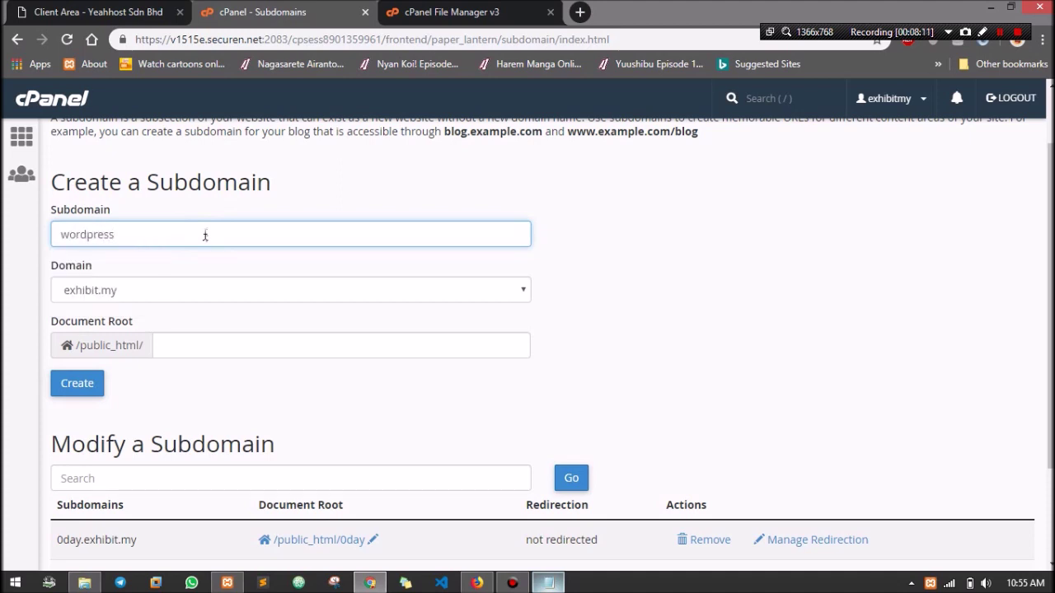
key("ctrl+a")
type("wordp")
key("BackSpace")
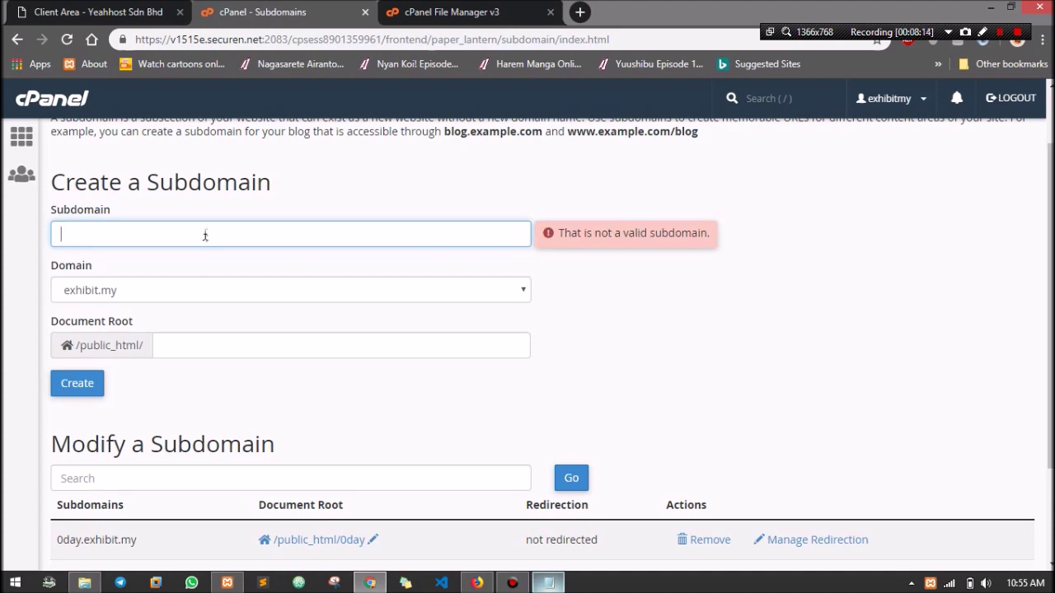
type("n")
key("BackSpace")
Step: Create the subdomain blog under the exhibit.my domain with the document root /public_html/blog
type("blog")
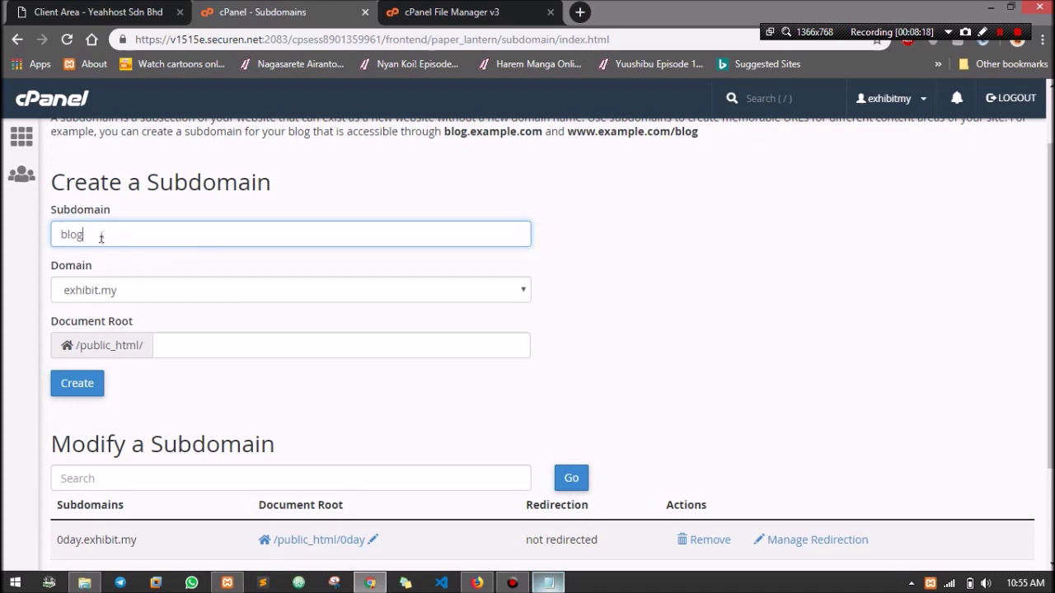
left_click(399, 274)
left_click(183, 297)
left_click(233, 295)
left_click(198, 295)
left_click(160, 292)
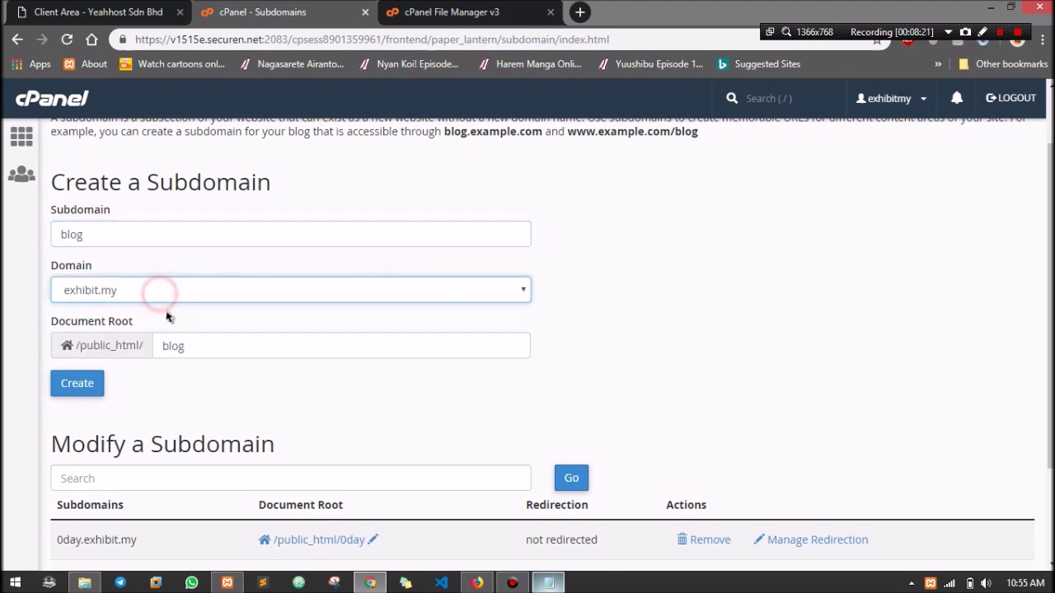
scroll(186, 321, "down", 1)
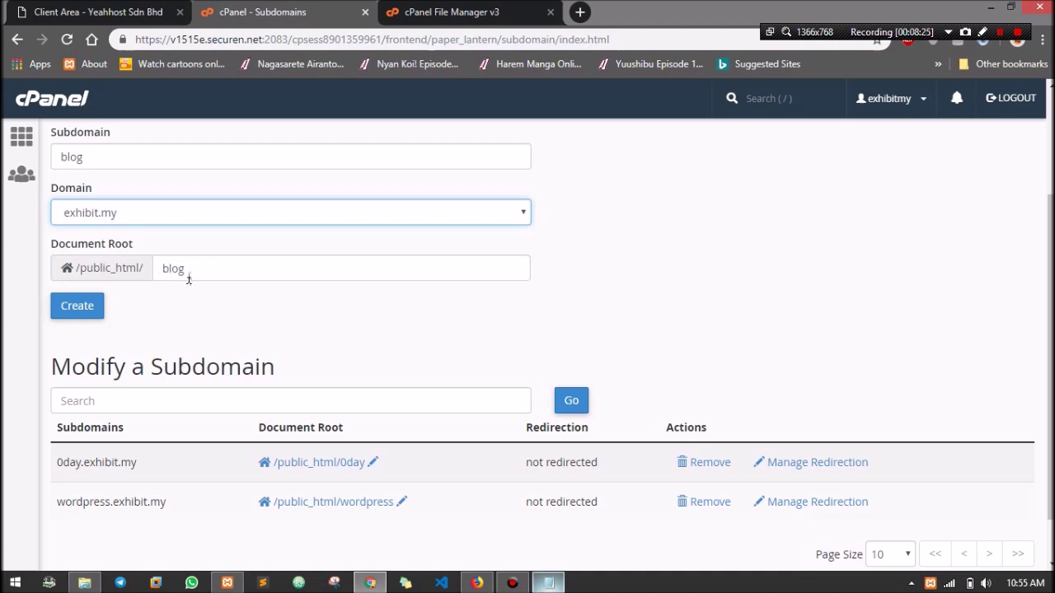
left_click(78, 312)
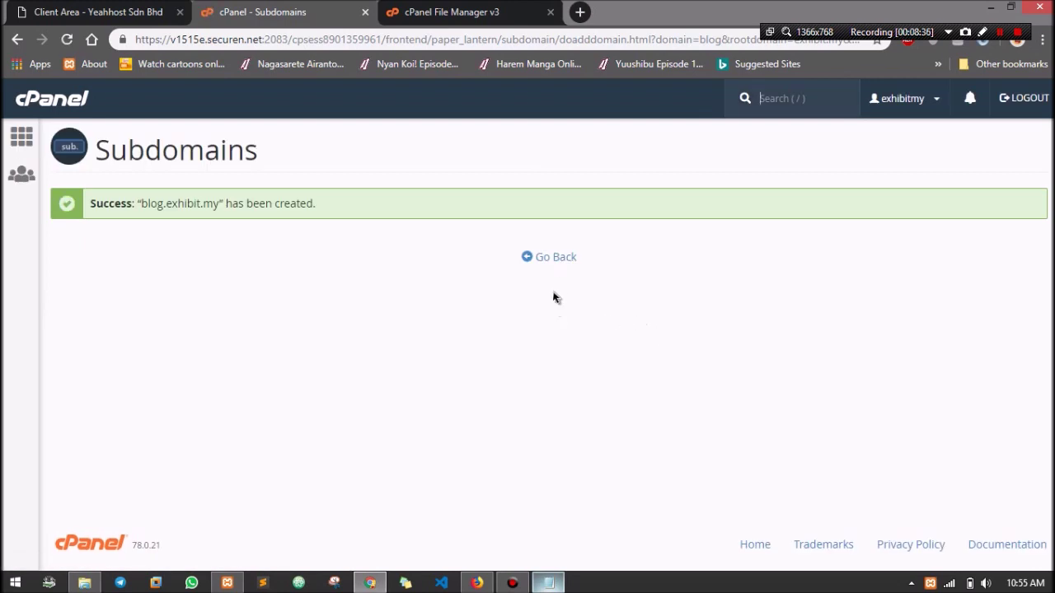
Step: Go back to the Subdomains page and check the blog.exhibit.my entry in the list of existing subdomains
left_click(561, 260)
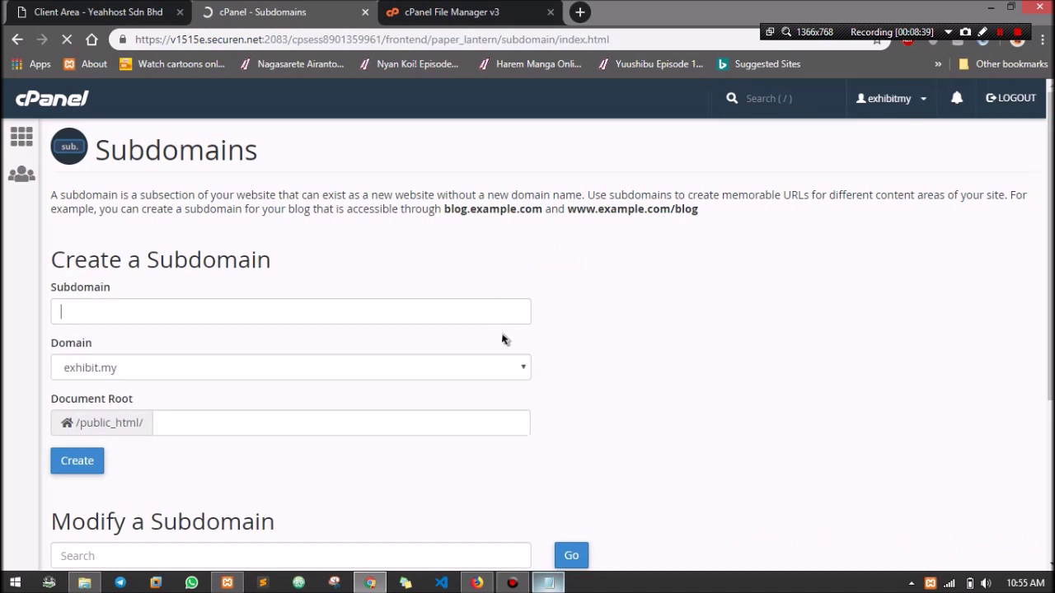
scroll(497, 347, "down", 3)
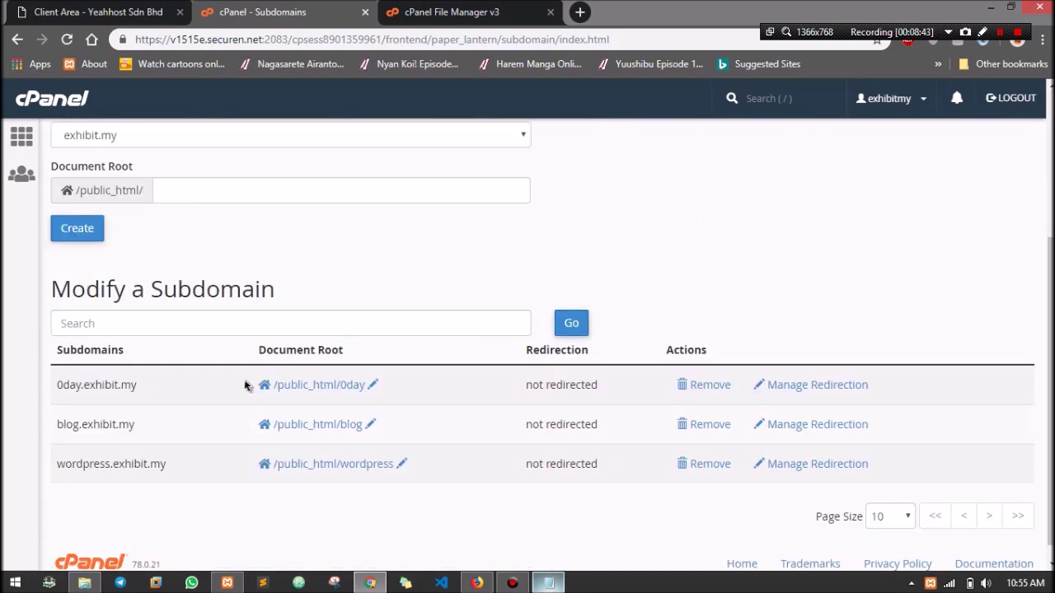
left_click_drag(59, 429, 135, 426)
left_click(532, 163)
Step: Switch to the File Manager and open the blog folder inside public_html
left_click(478, 7)
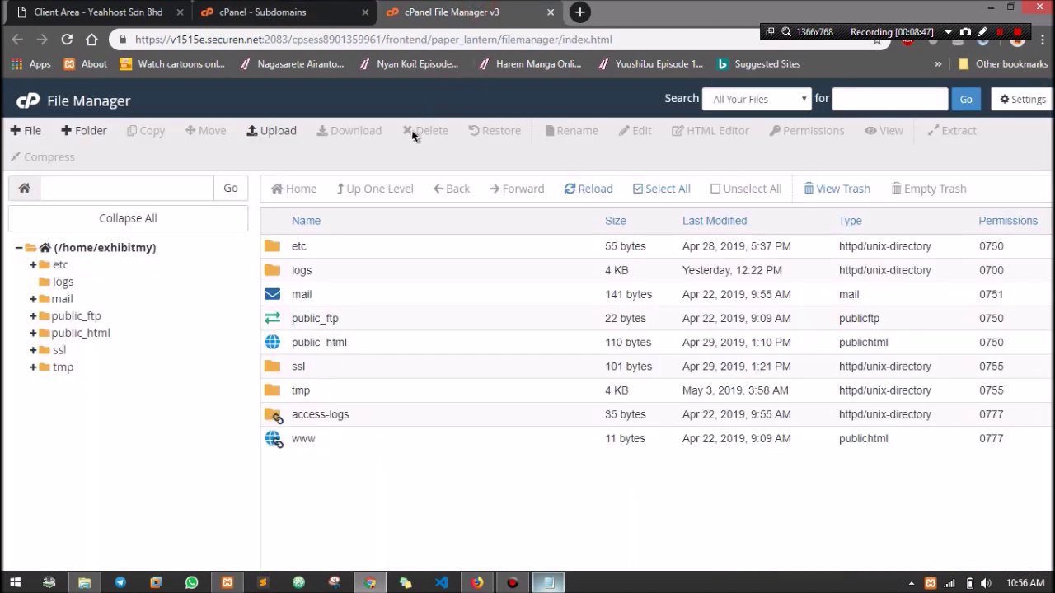
left_click(74, 319)
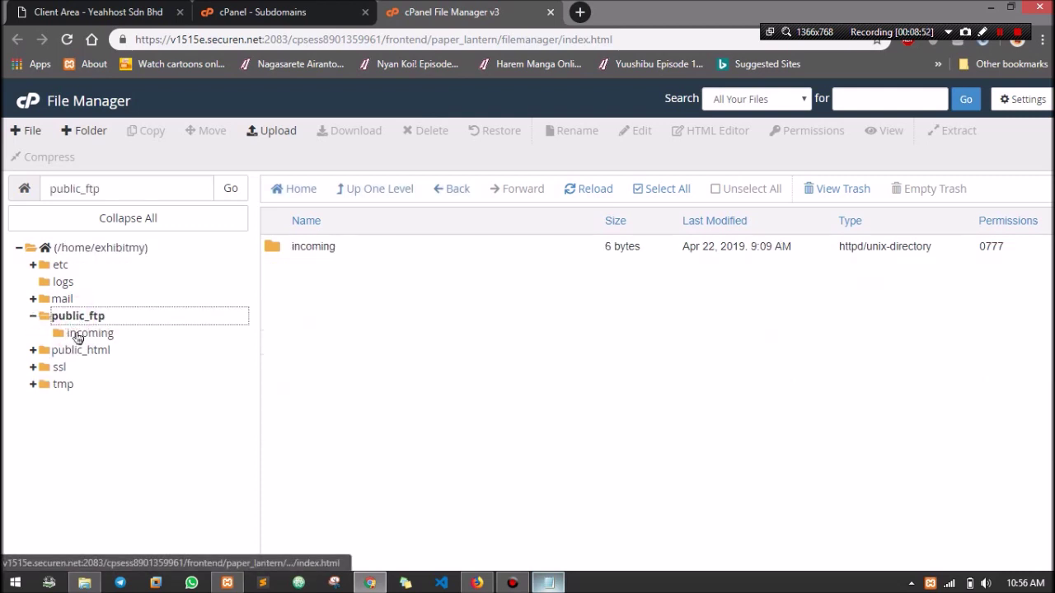
left_click(71, 333)
left_click(71, 322)
left_click(71, 321)
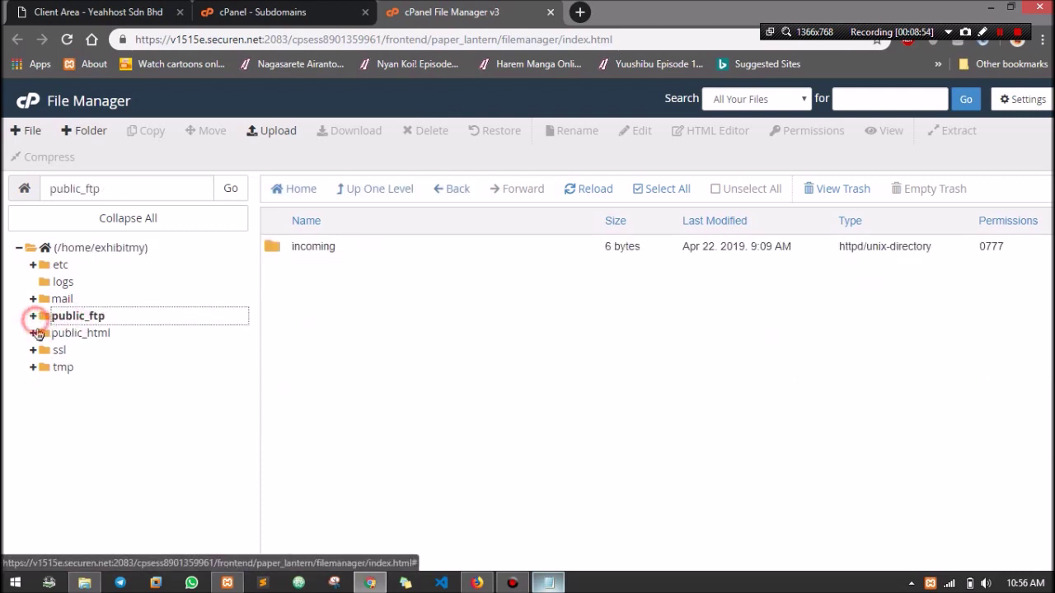
left_click(85, 334)
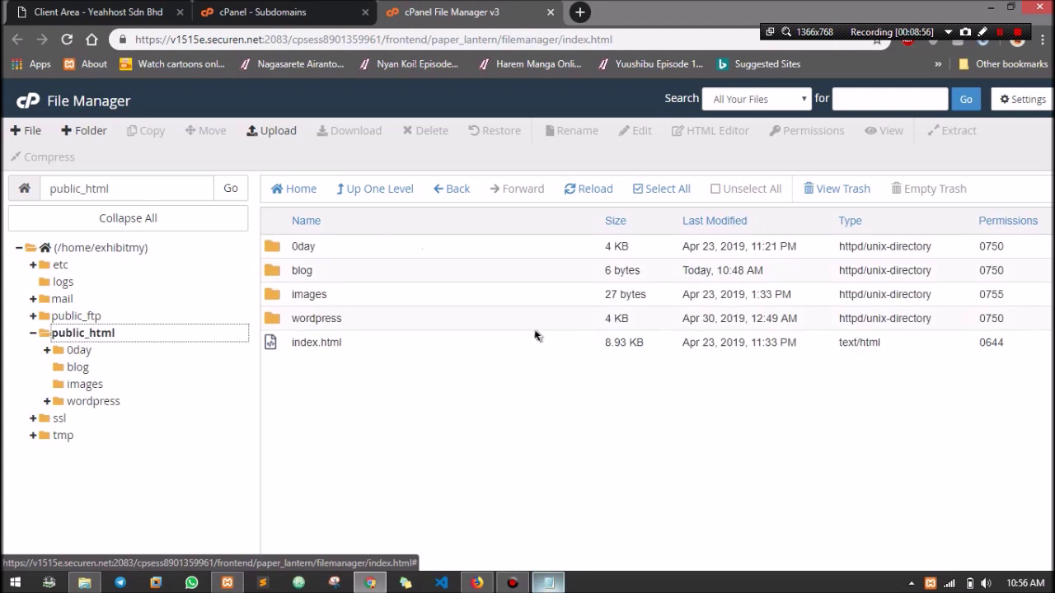
double_click(371, 272)
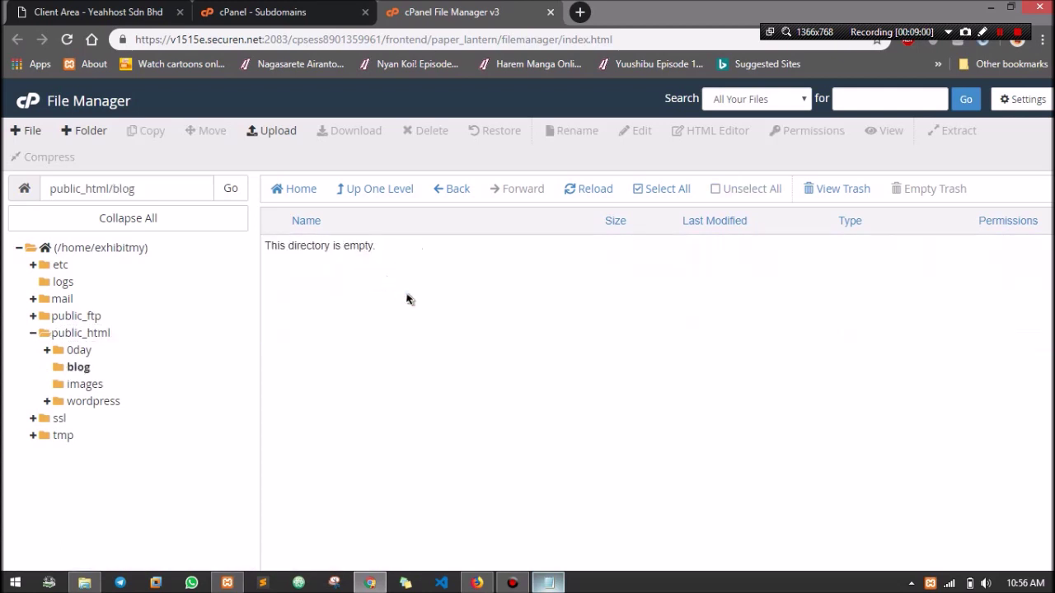
Step: Upload wordpress.zip from the C: drive's xampp\htdocs folder to public_html/blog, and return to that folder
left_click(278, 132)
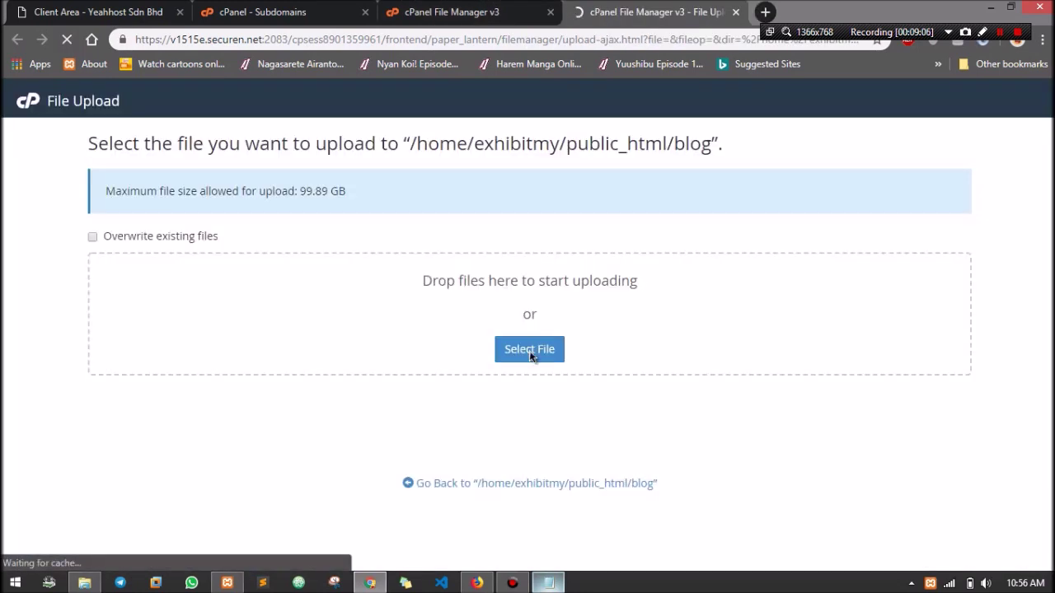
left_click(531, 352)
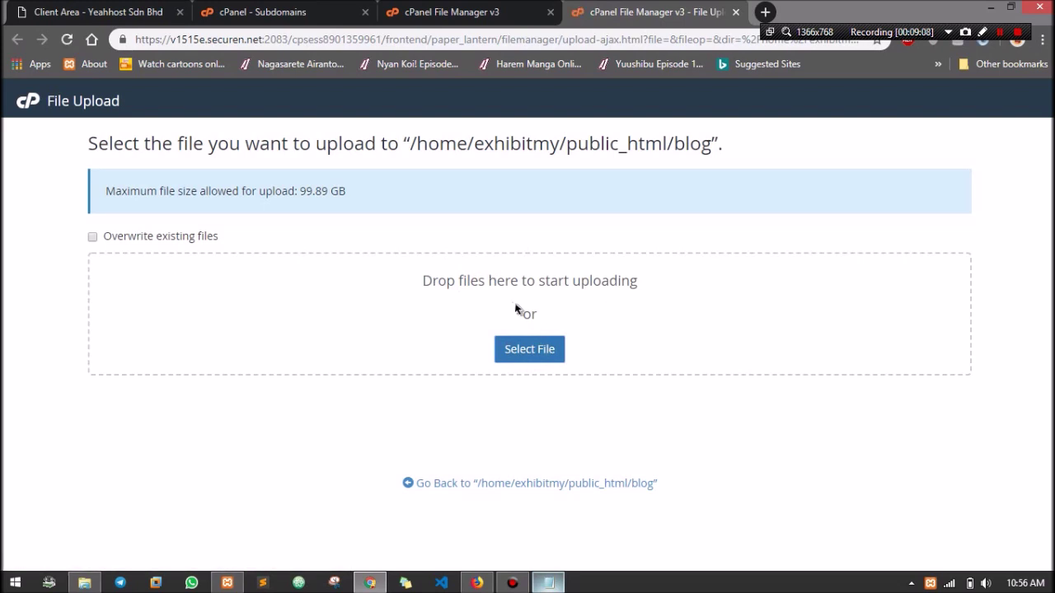
left_click(543, 350)
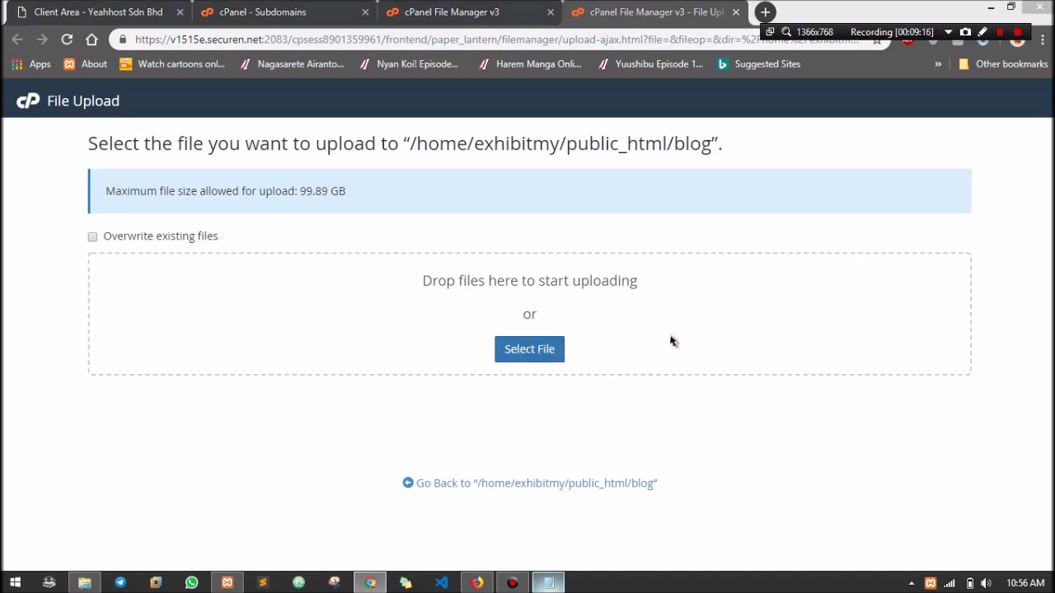
left_click_drag(617, 94, 551, 88)
left_click_drag(322, 251, 321, 266)
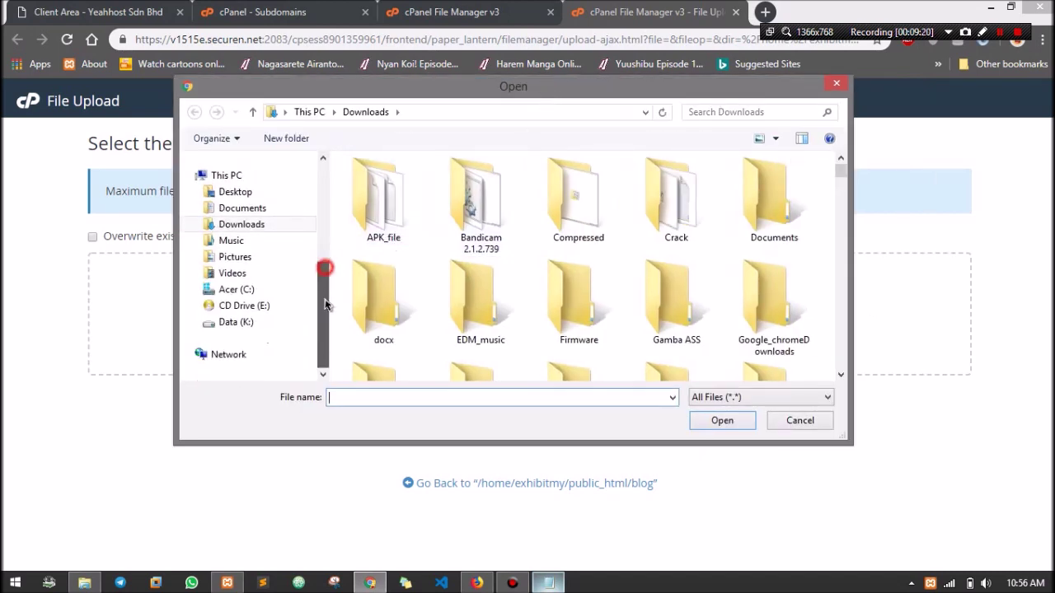
left_click(252, 290)
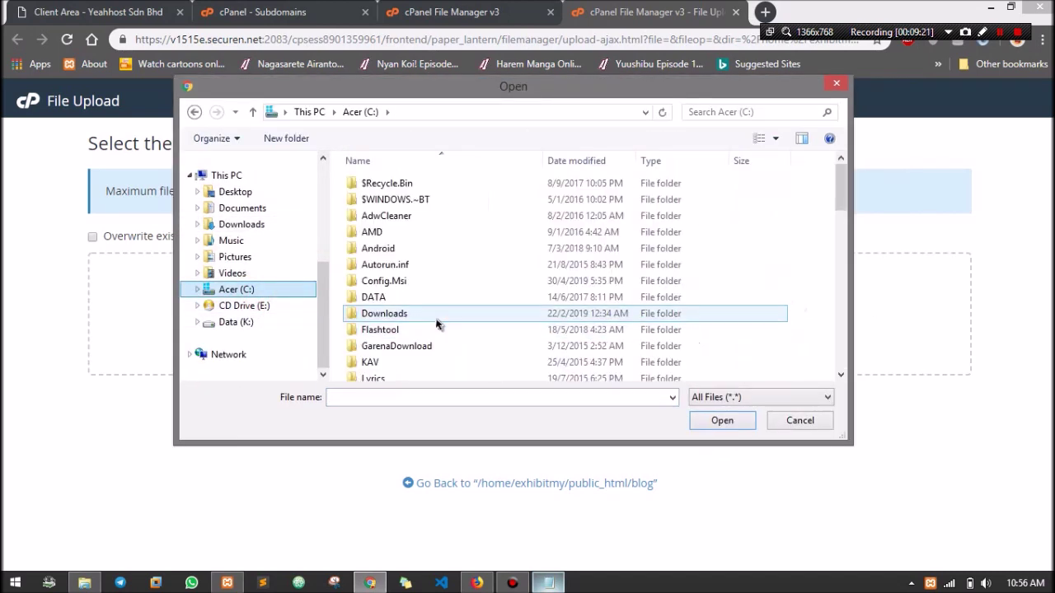
left_click(435, 315)
scroll(432, 324, "down", 6)
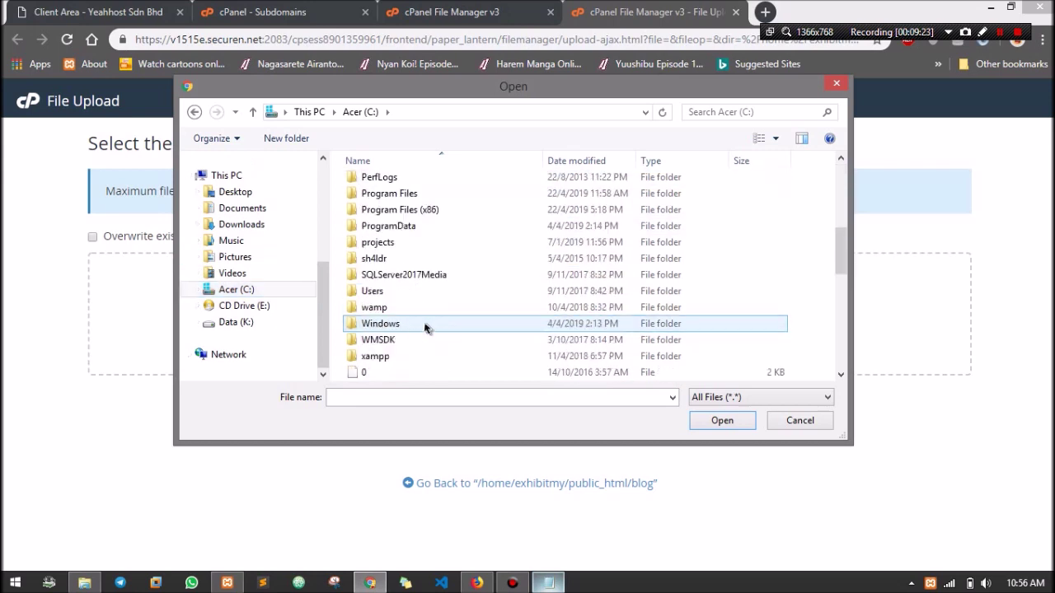
double_click(395, 357)
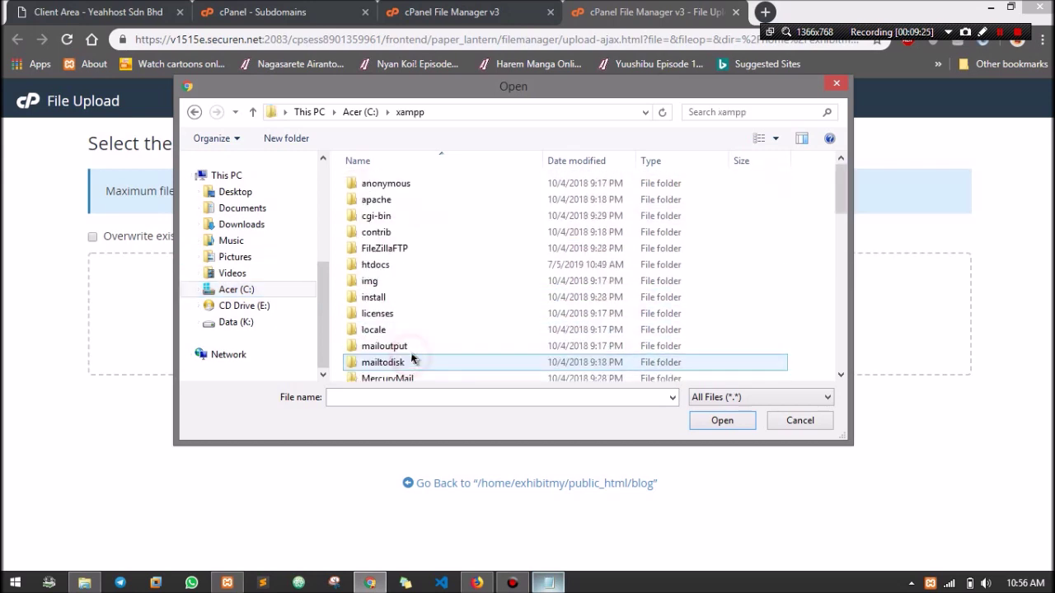
double_click(400, 272)
scroll(402, 278, "down", 10)
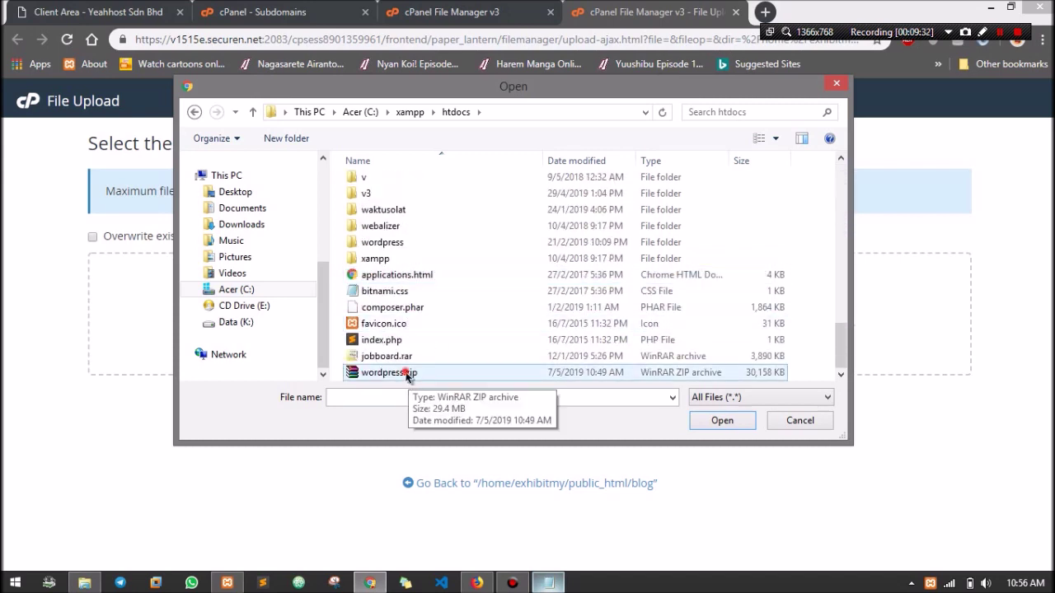
left_click(407, 374)
left_click(727, 424)
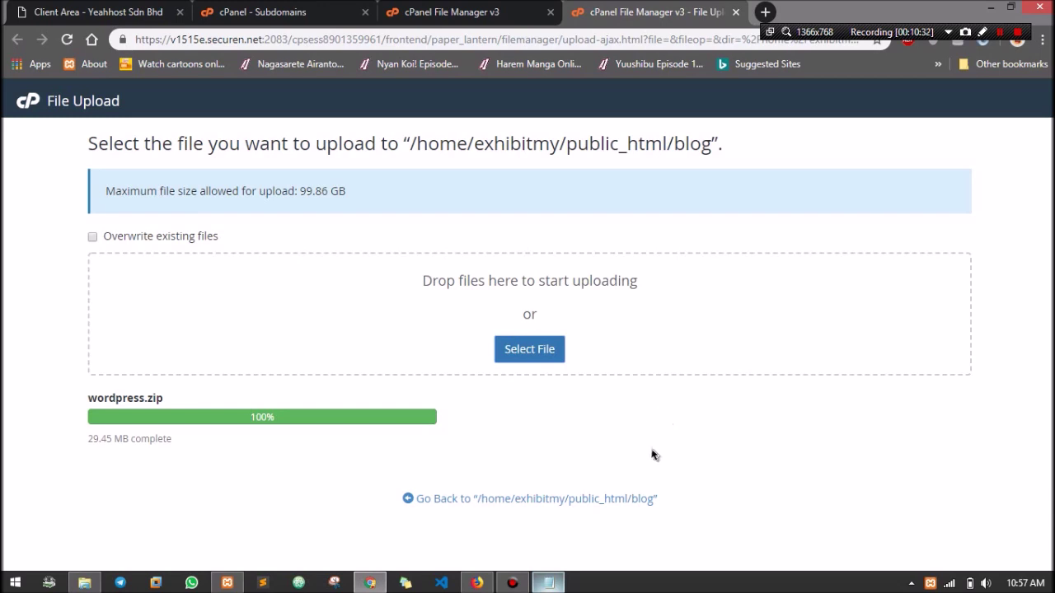
left_click(572, 498)
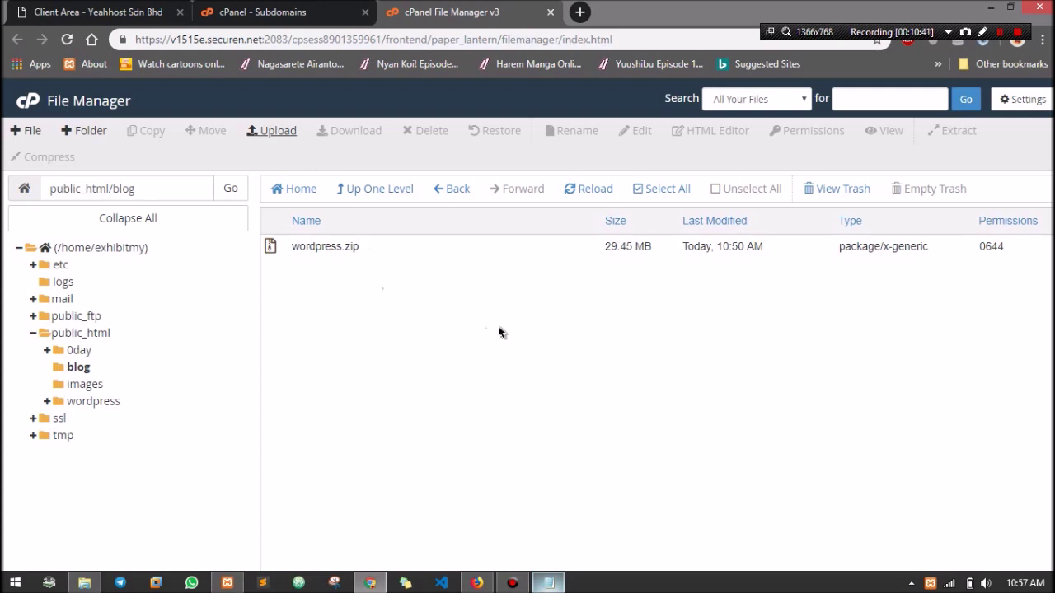
Step: Extract wordpress.zip into /public_html/blog, look through the extraction results and close them
left_click(569, 363)
left_click(404, 252)
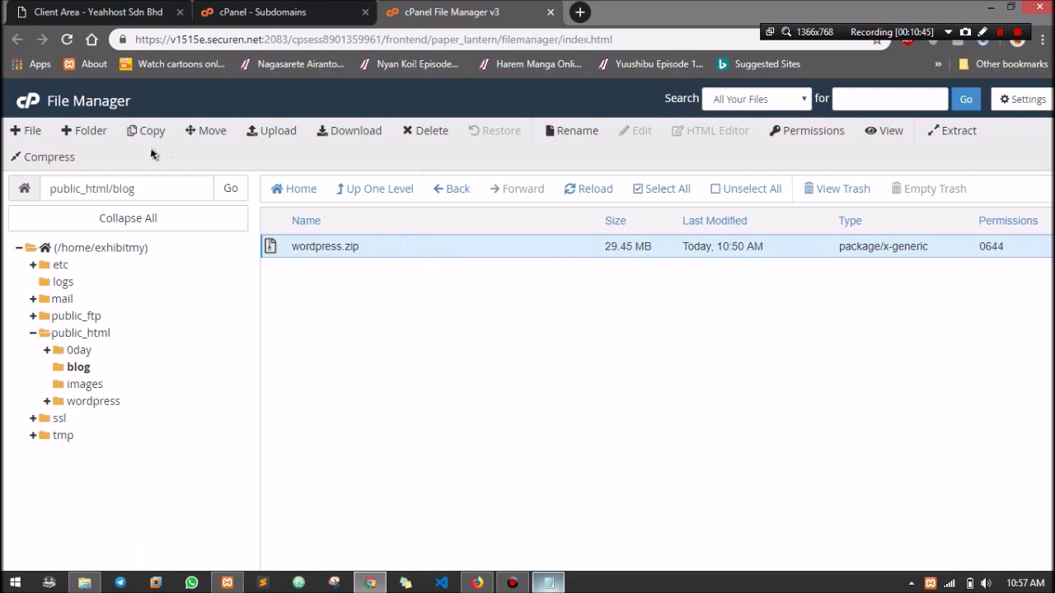
left_click(954, 133)
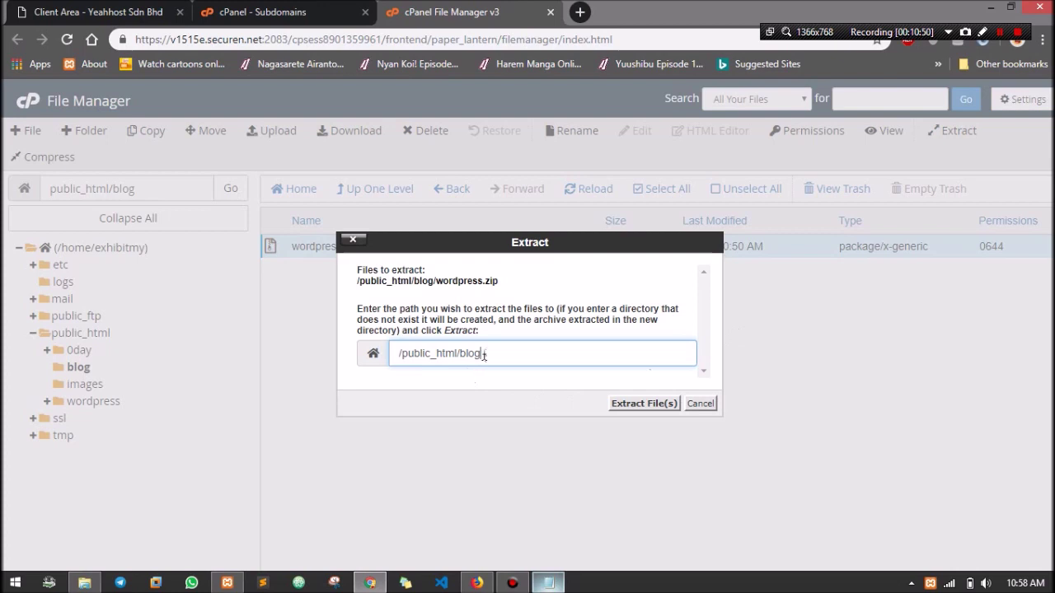
left_click(639, 402)
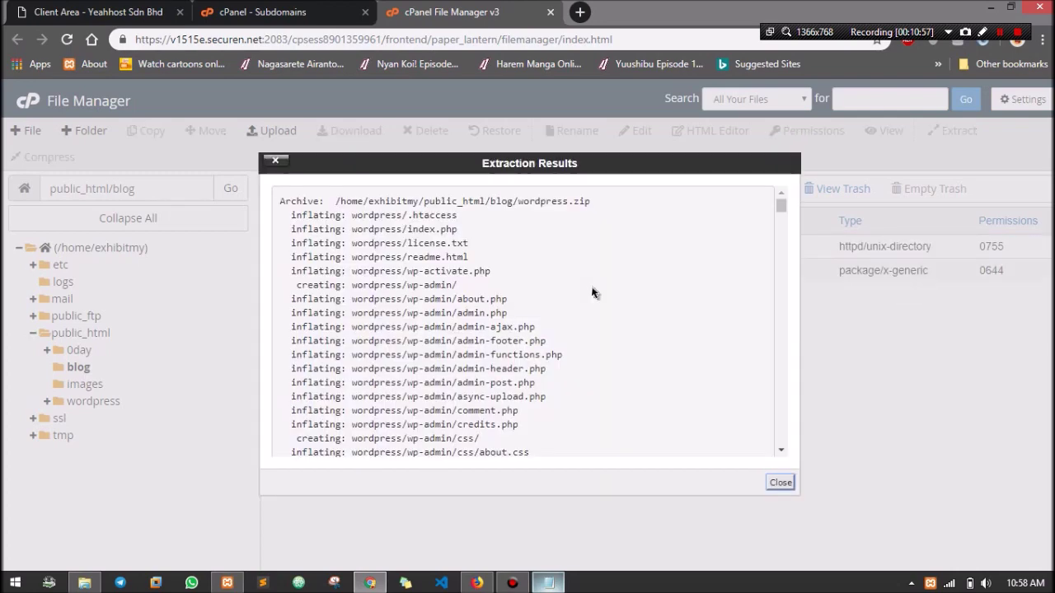
scroll(608, 301, "down", 15)
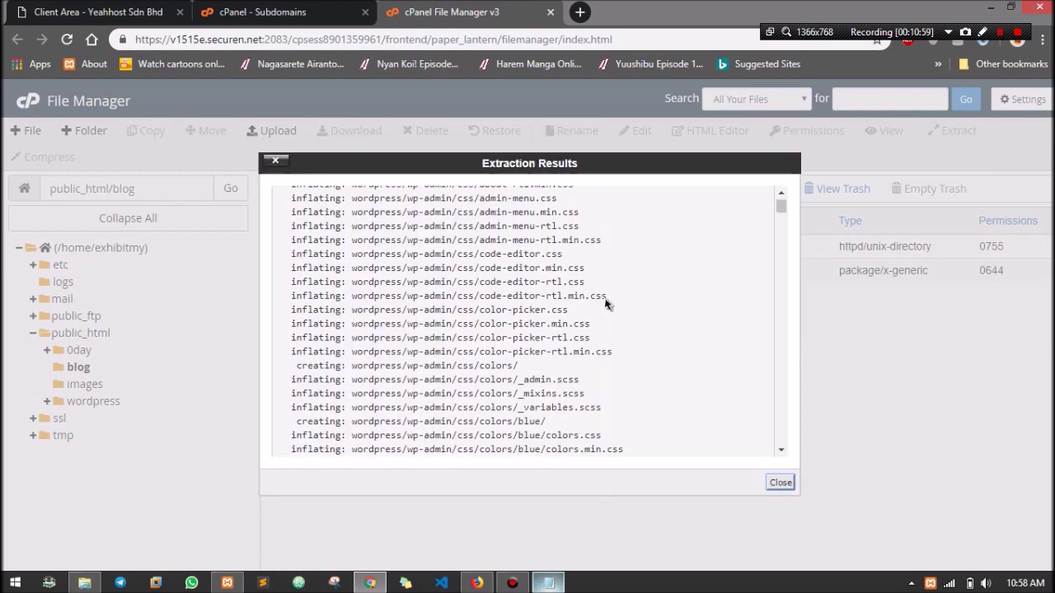
left_click_drag(780, 214, 780, 438)
left_click(780, 484)
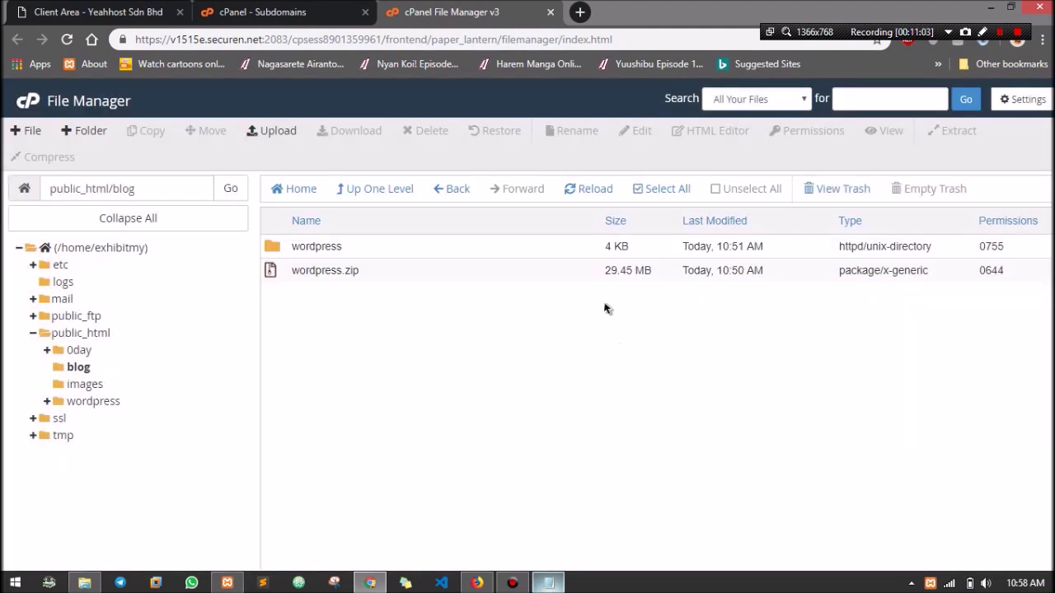
Step: Move all files and folders from the extracted wordpress folder to /public_html/blog/
double_click(352, 251)
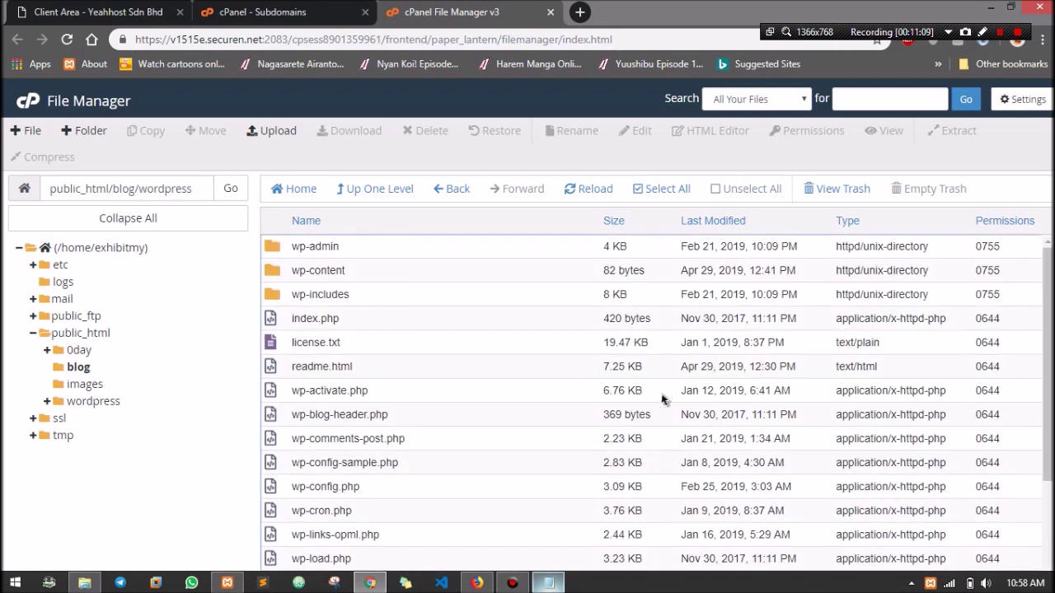
left_click(449, 289)
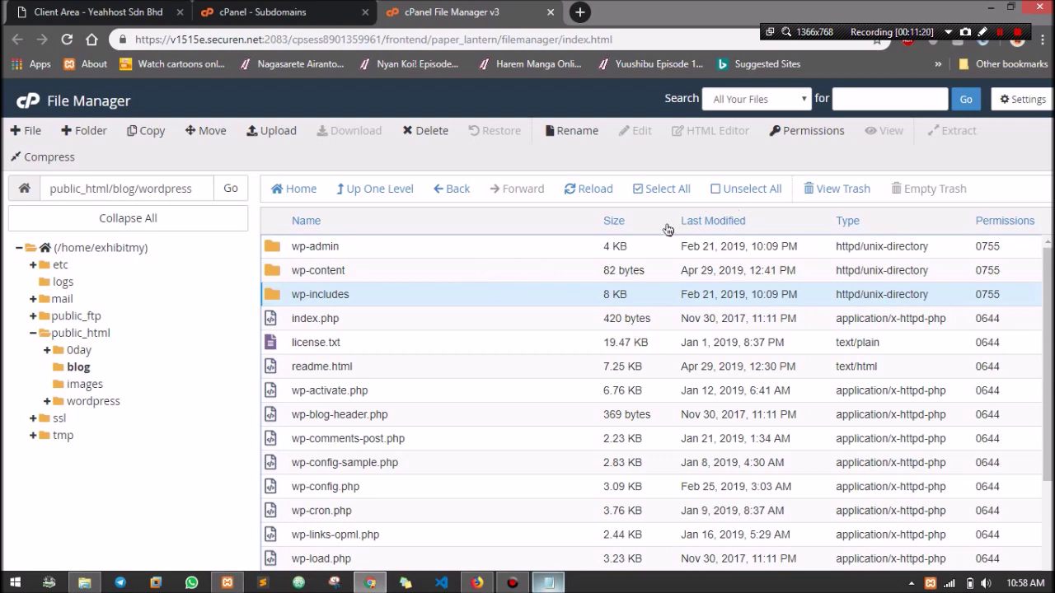
left_click(666, 193)
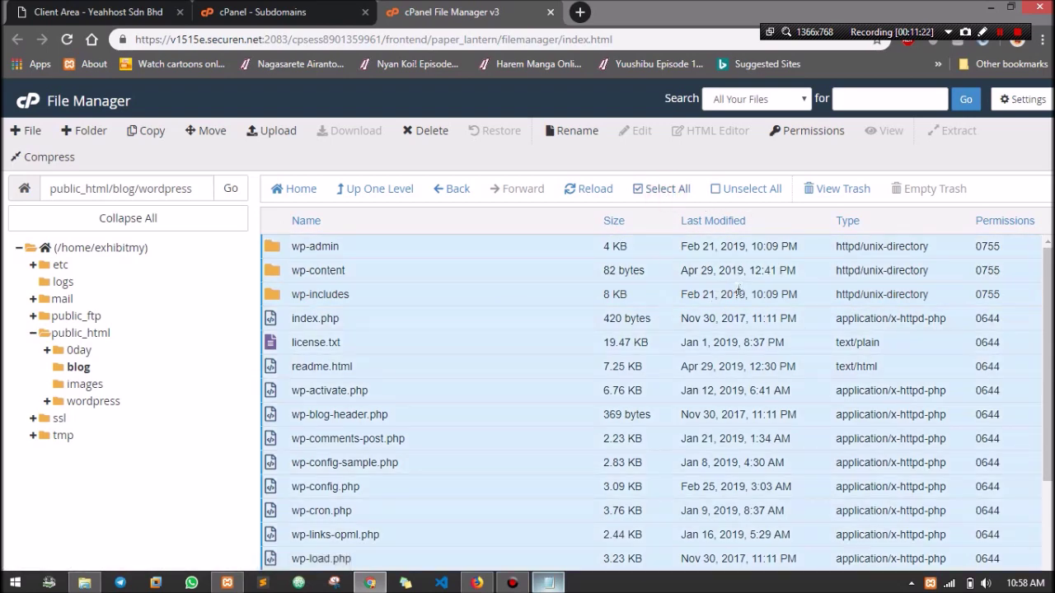
left_click(207, 130)
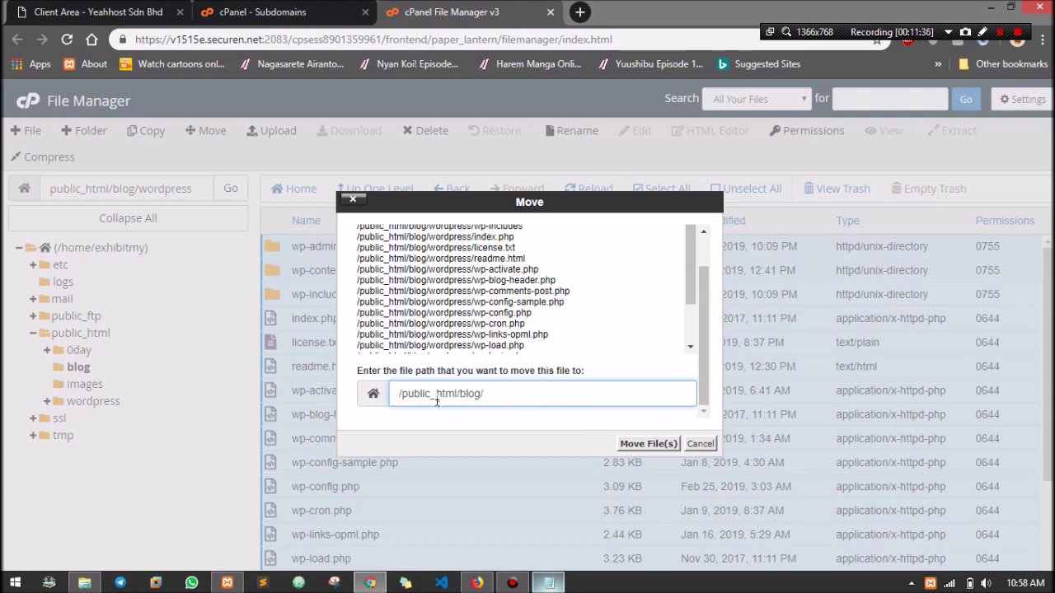
left_click(664, 444)
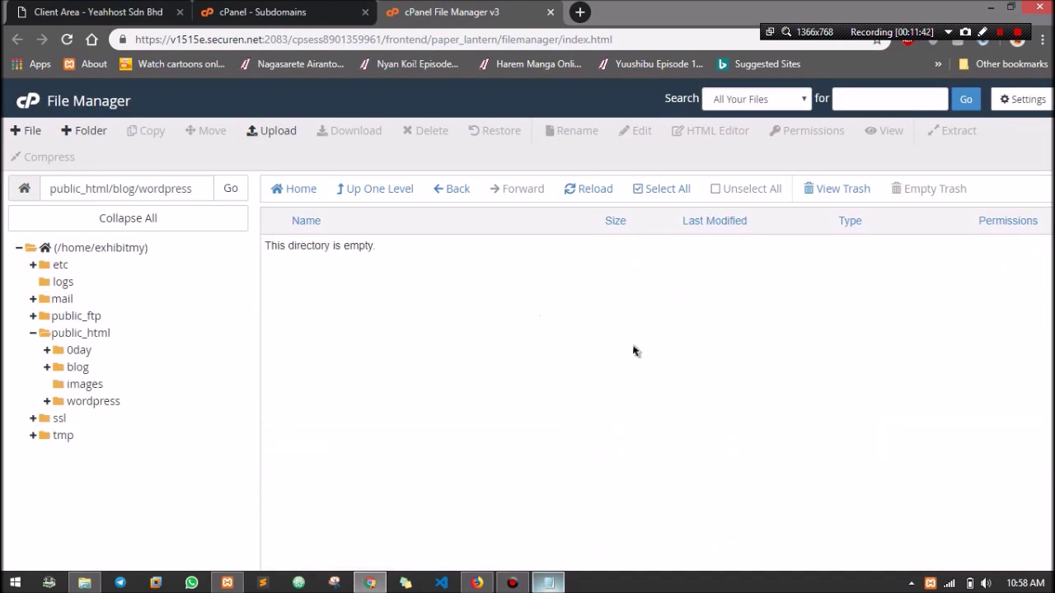
Step: Return to public_html/blog and permanently delete its emptied wordpress folder and wordpress.zip, skipping the trash
left_click(366, 192)
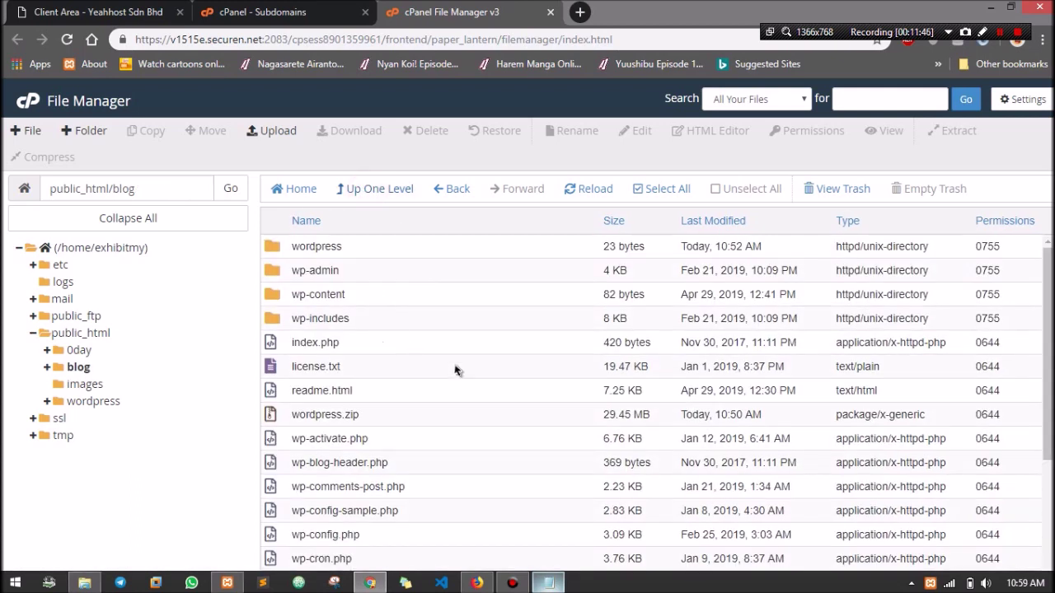
left_click(78, 367)
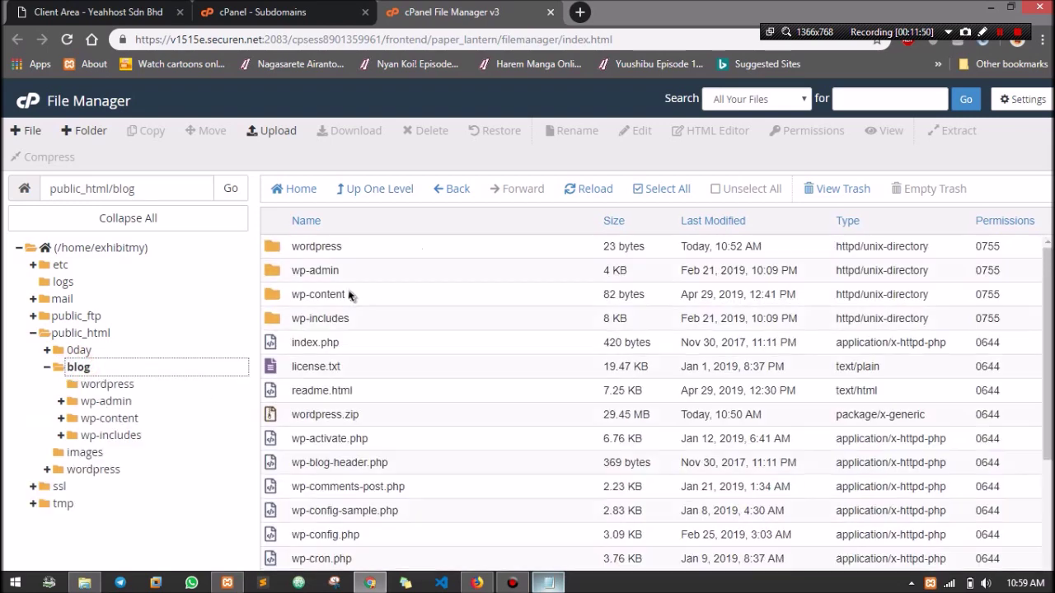
left_click(343, 246)
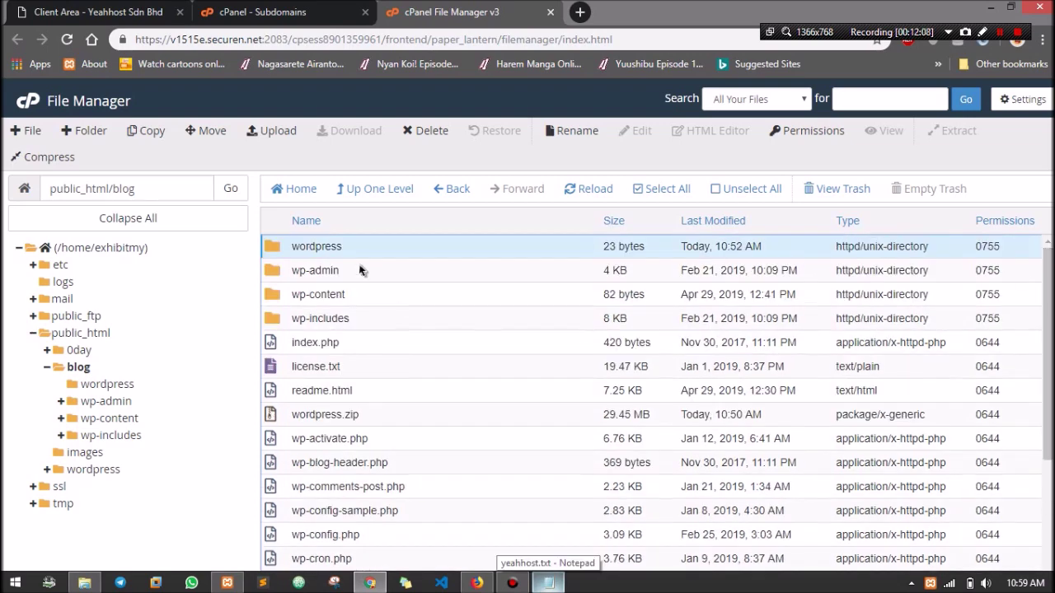
left_click(374, 250)
left_click(366, 417, "ctrl")
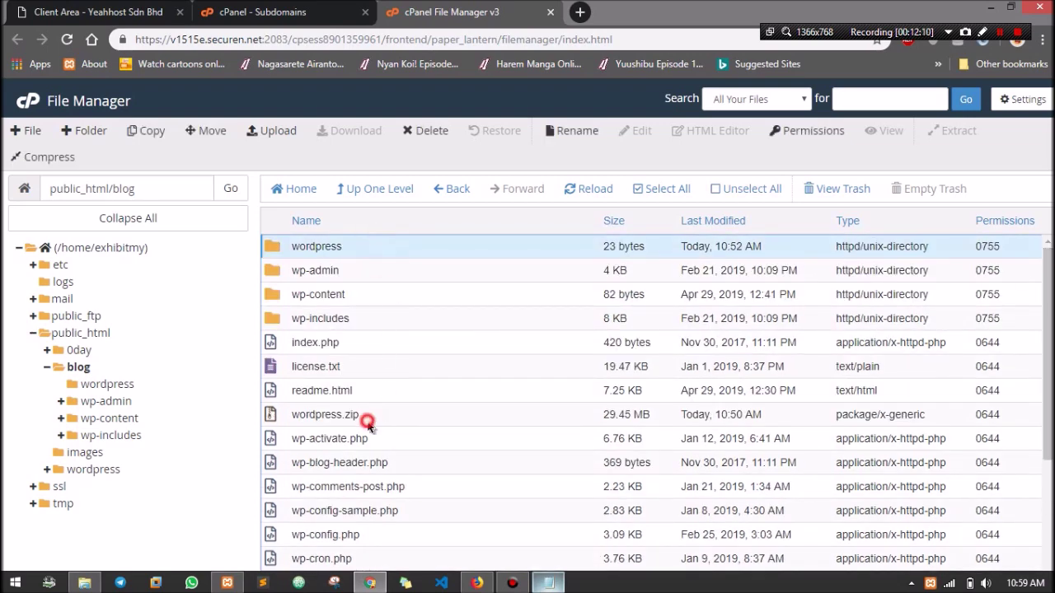
right_click(368, 422)
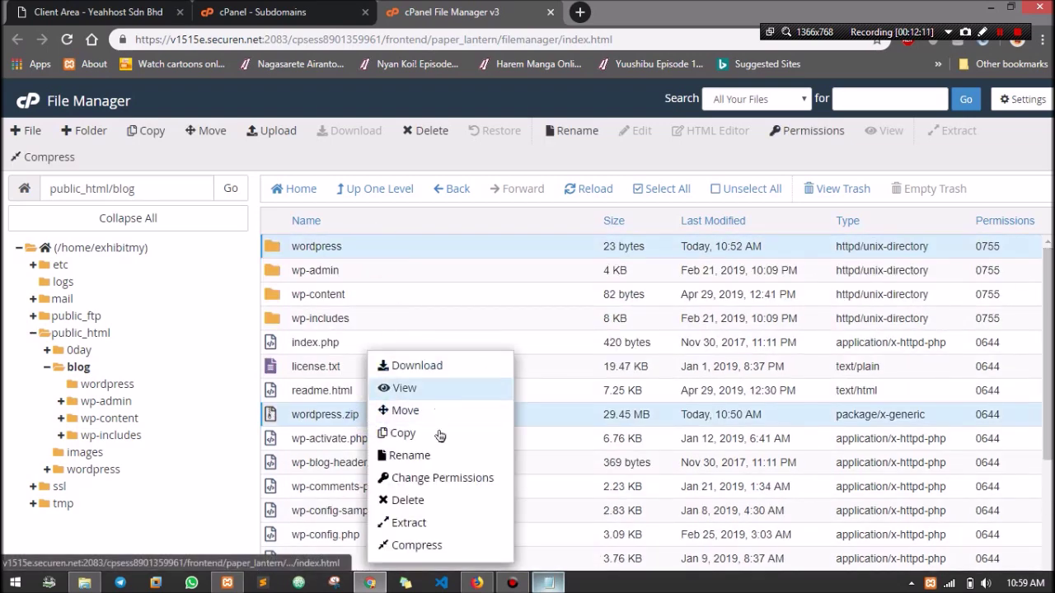
left_click(426, 507)
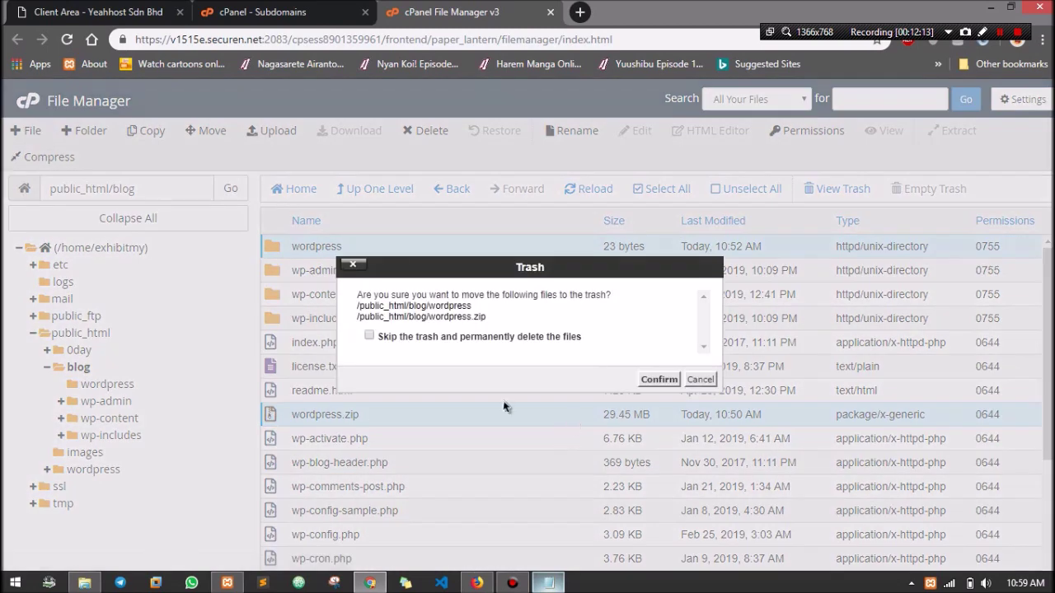
left_click(368, 336)
left_click(664, 383)
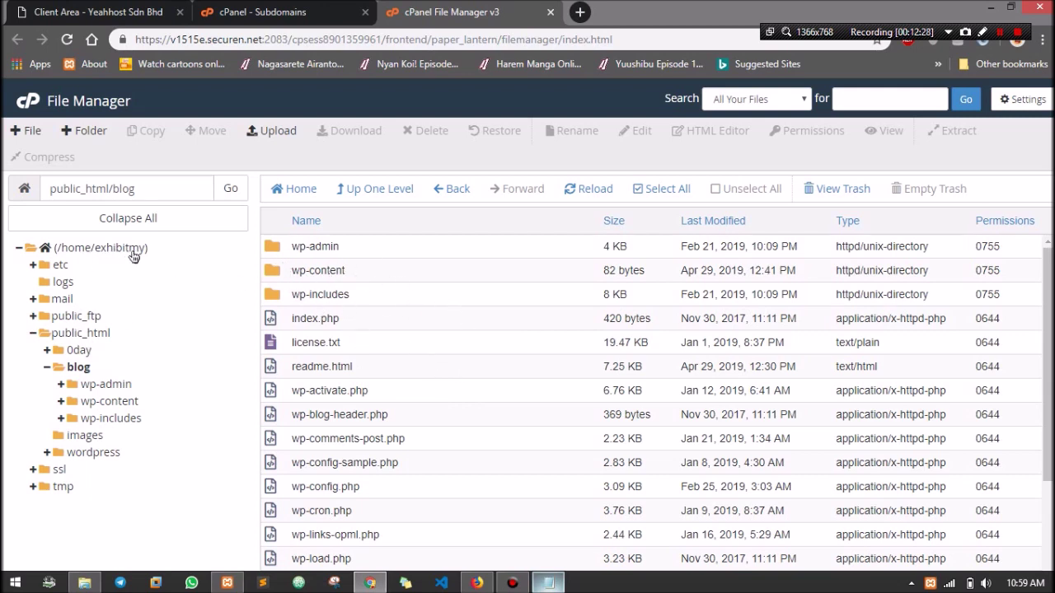
Step: Load blog.exhibit.my in a new browser tab to check the migrated site, and close that tab
left_click(580, 12)
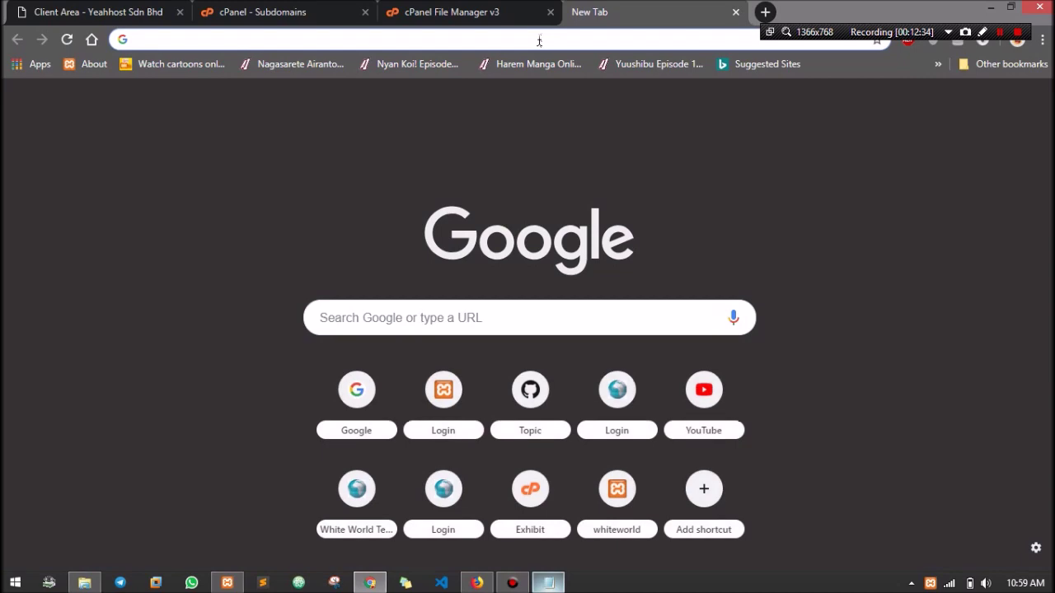
type("blo")
key("BackSpace")
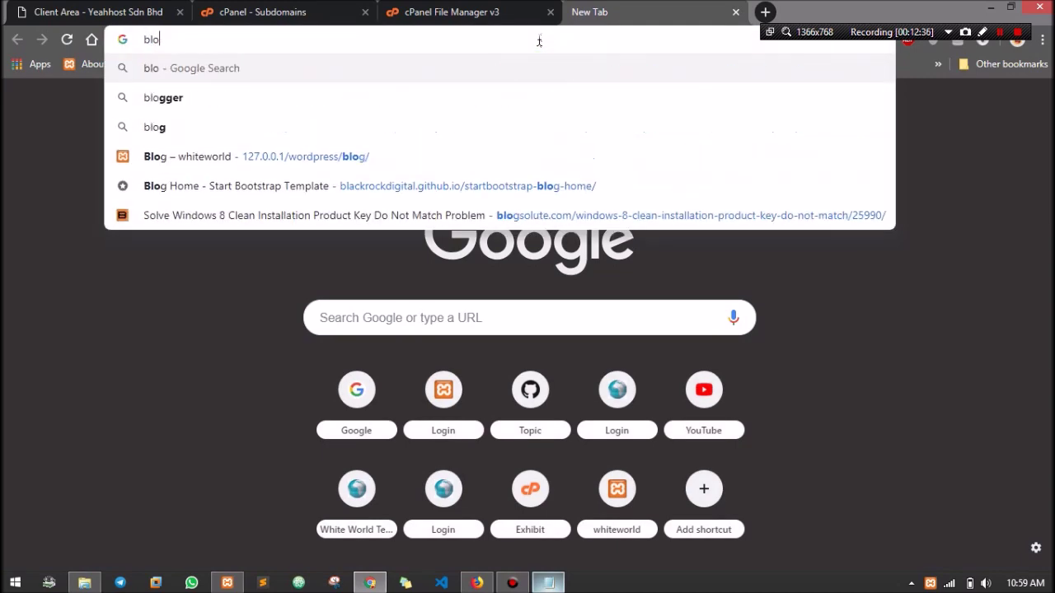
type("g")
key("BackSpace")
type(".e")
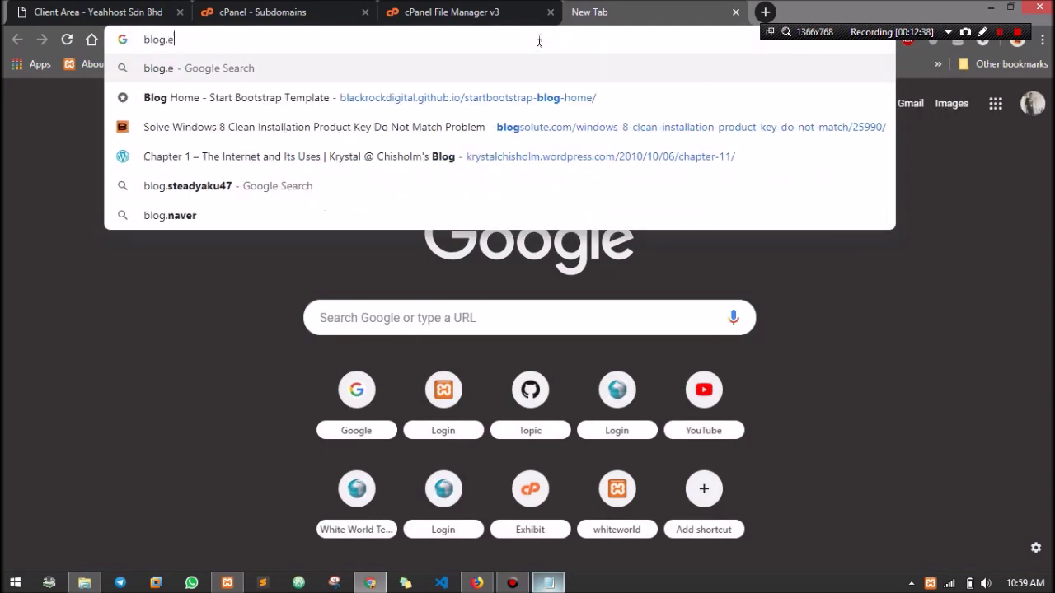
type("xhibit")
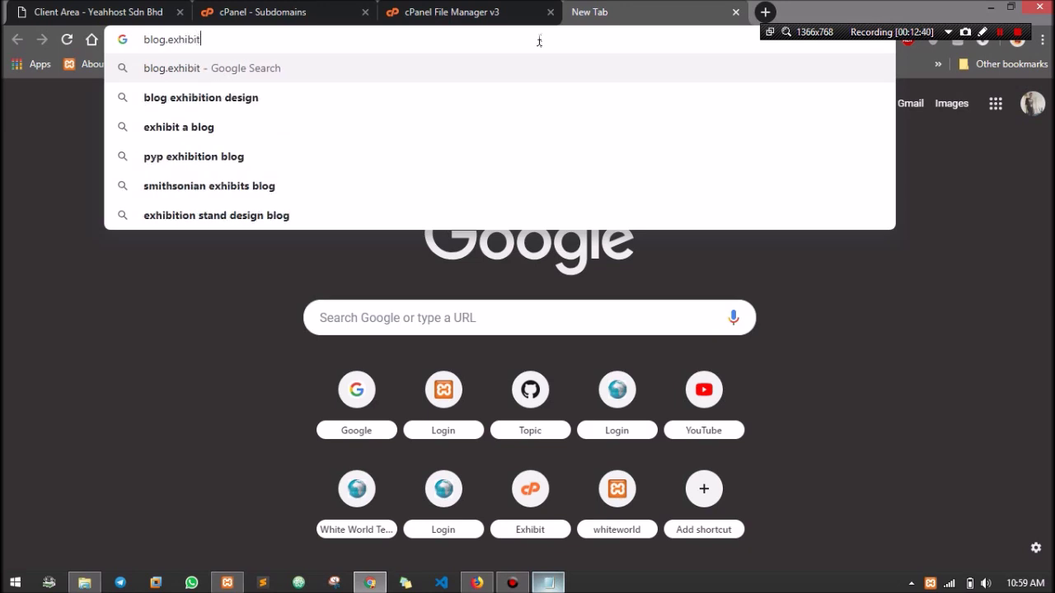
type(".my")
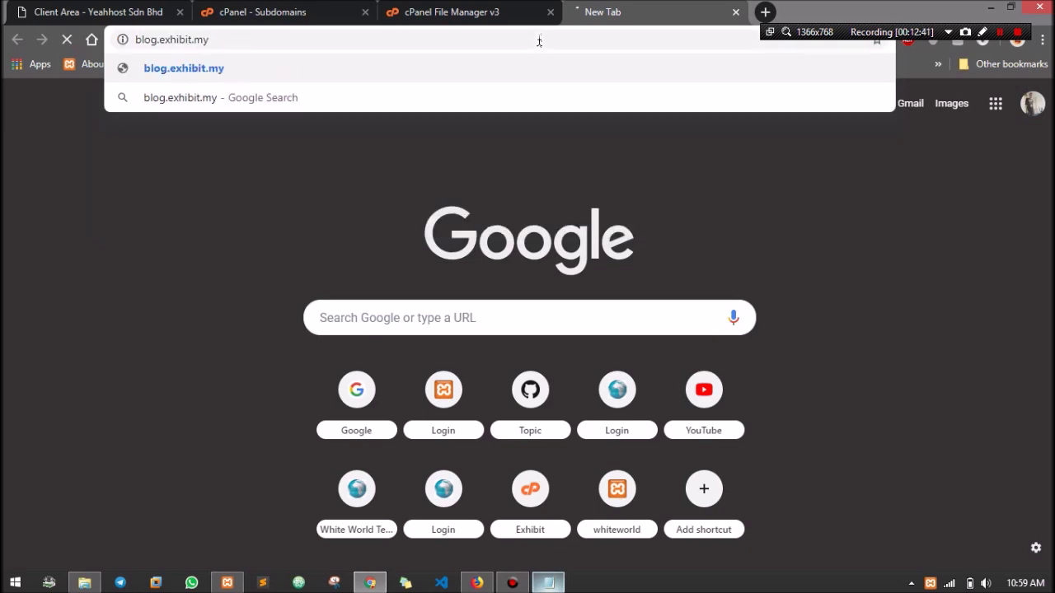
key("Return")
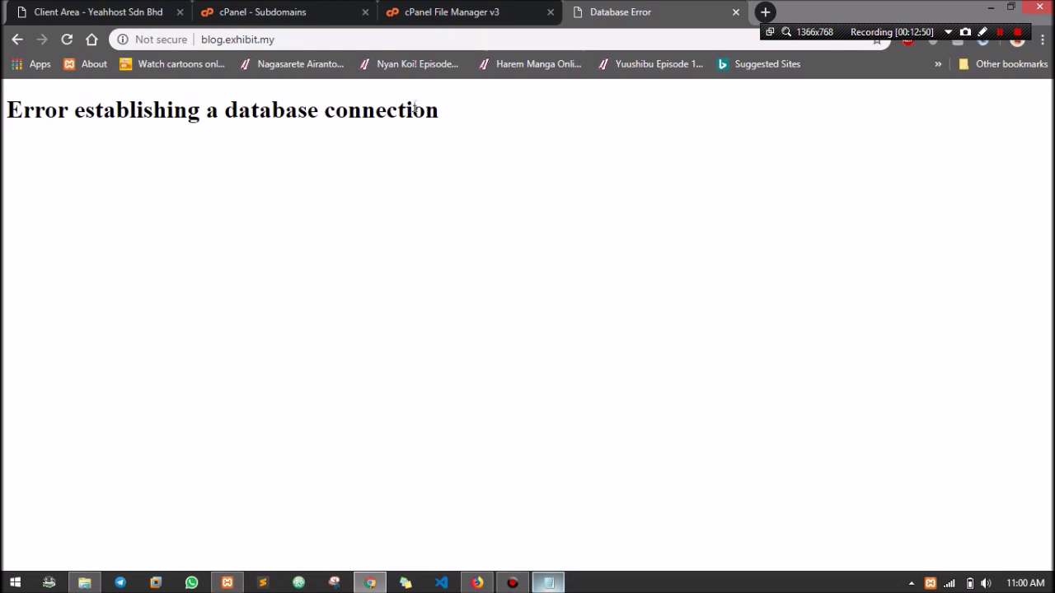
left_click(650, 7)
left_click(736, 12)
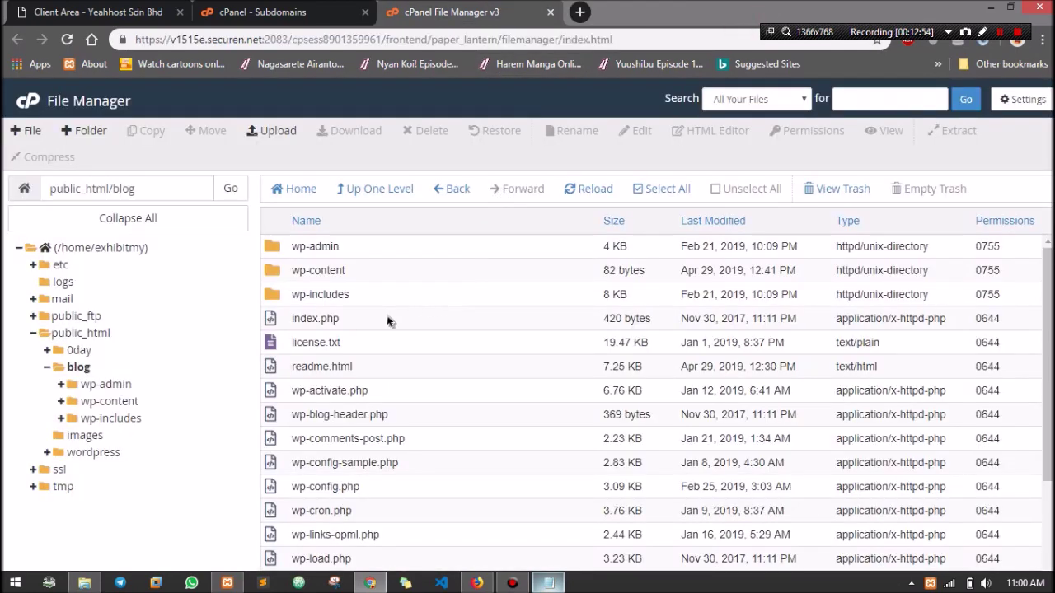
Step: Return to the cPanel home page in the Subdomains tab and open MySQL Databases
scroll(388, 320, "down", 1)
scroll(389, 319, "up", 1)
left_click(294, 8)
left_click(23, 138)
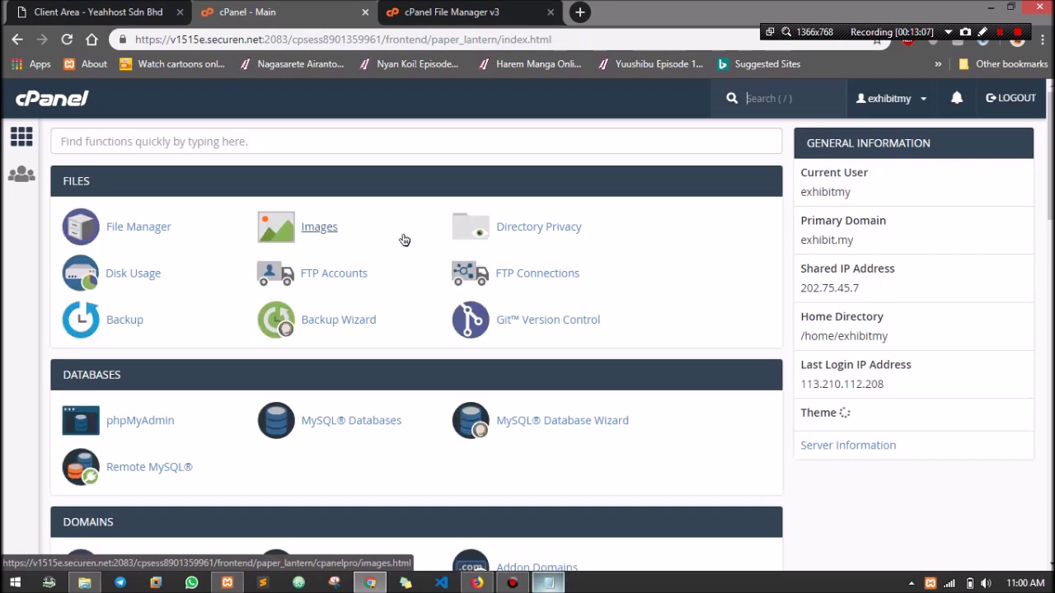
scroll(404, 240, "down", 2)
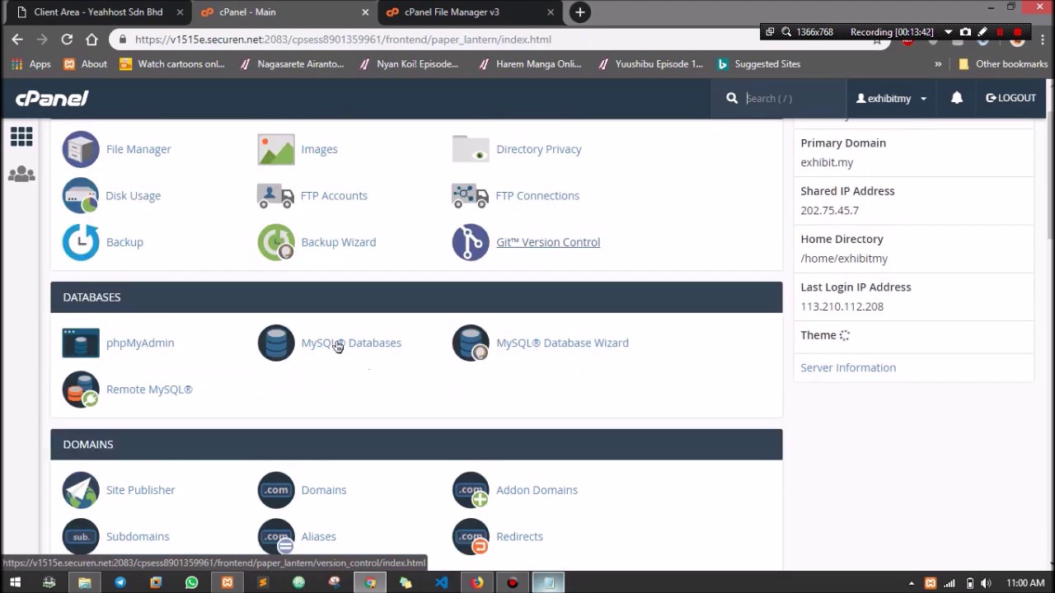
left_click(337, 347)
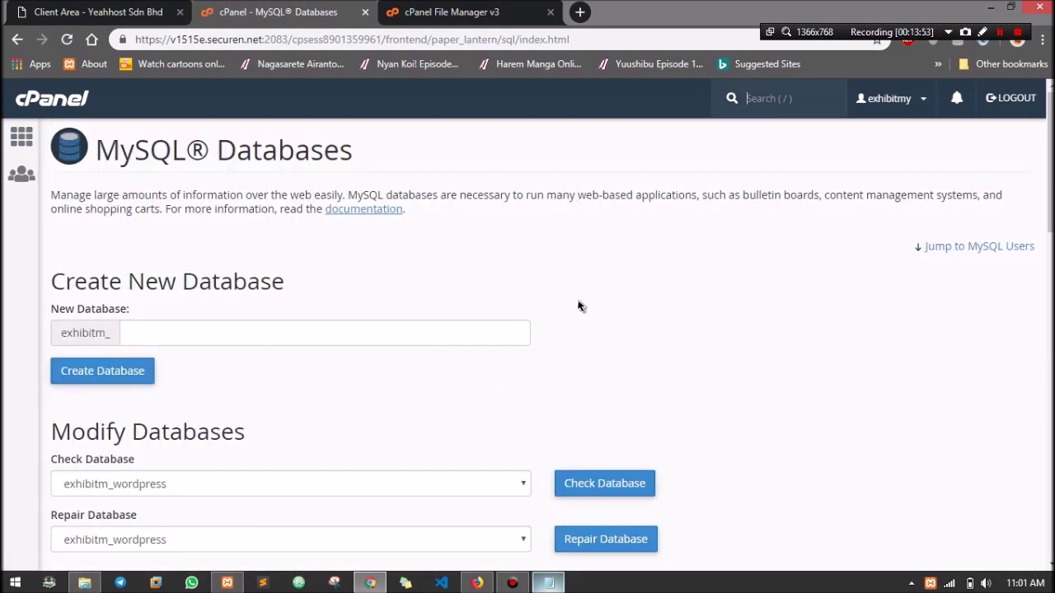
Step: Create a new MySQL database named blog under the exhibitm_ prefix and go back to the database page
scroll(472, 300, "down", 1)
left_click(279, 261)
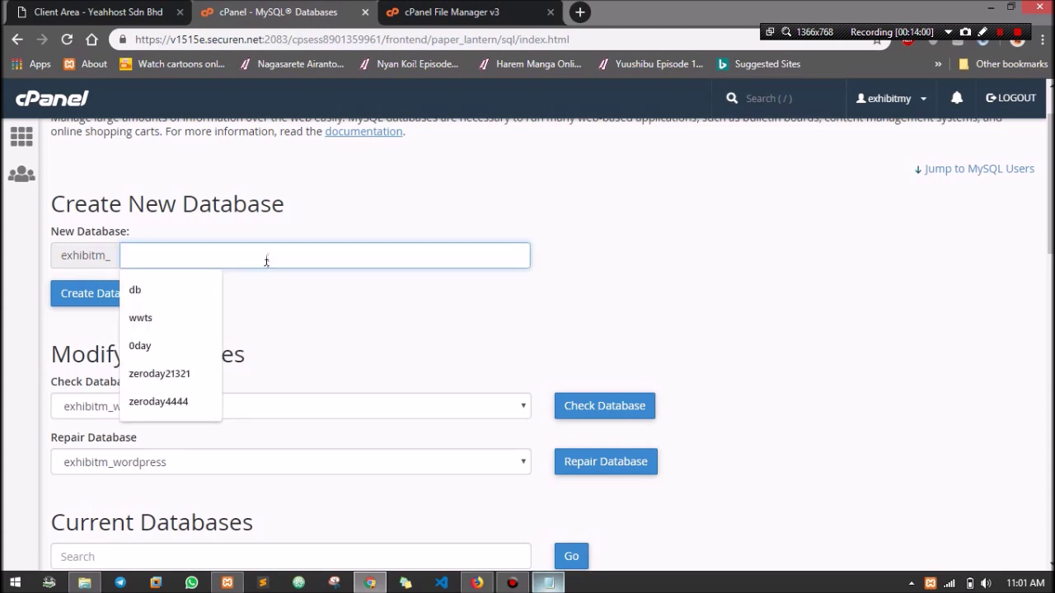
type("blog")
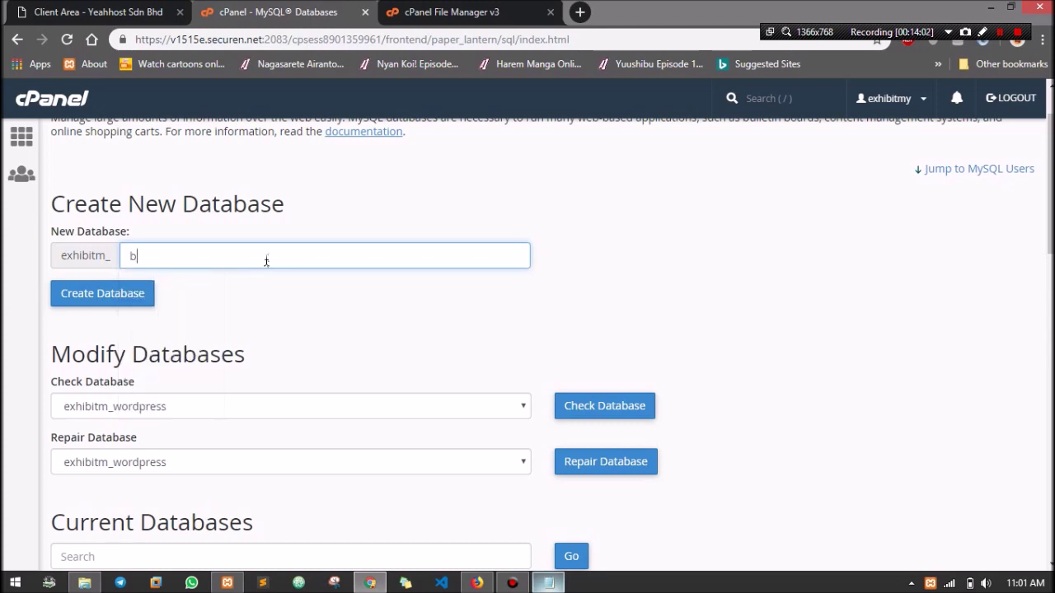
left_click(137, 295)
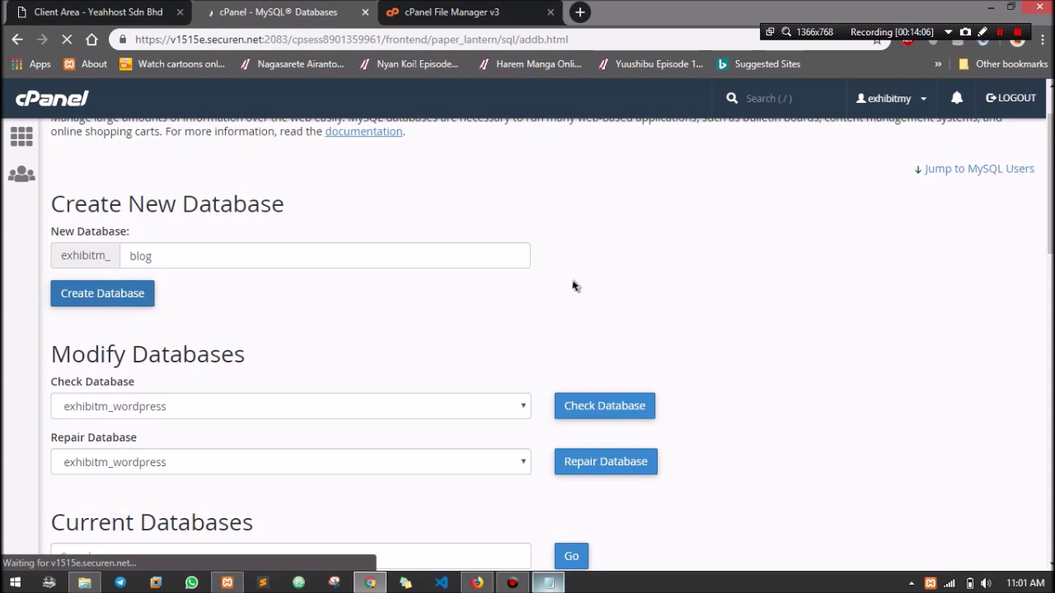
left_click(550, 261)
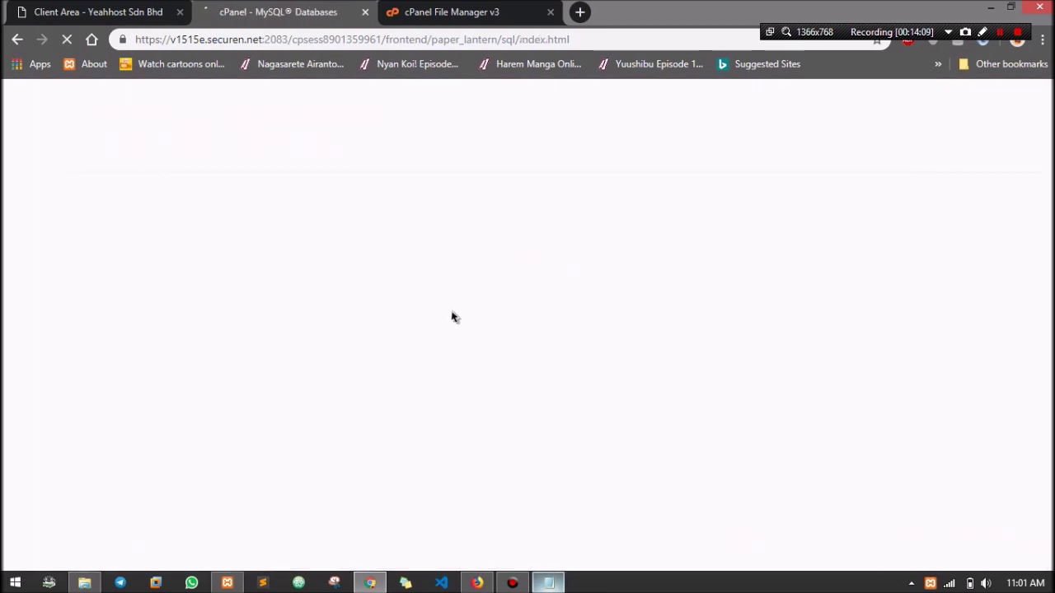
Step: Look through the current databases list and the sections for adding MySQL users and assigning them to databases
scroll(449, 324, "down", 10)
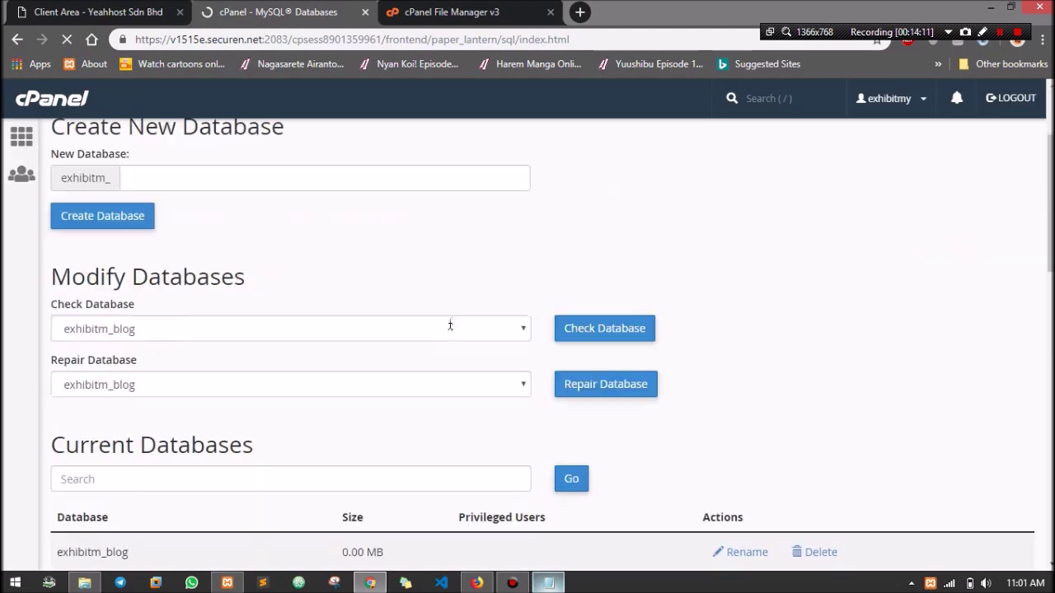
scroll(449, 324, "up", 3)
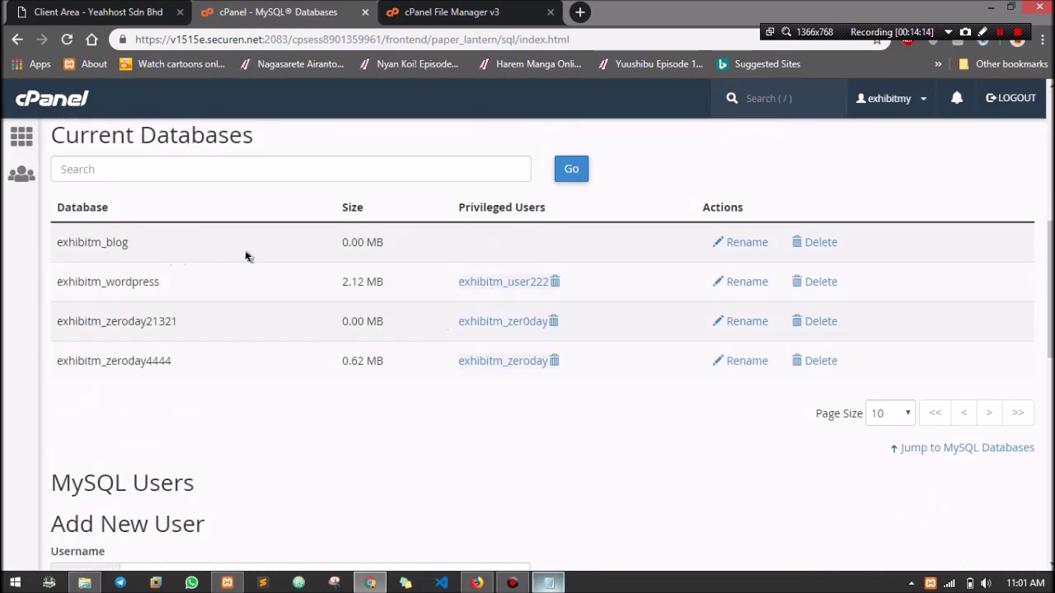
scroll(378, 319, "down", 7)
scroll(378, 319, "up", 2)
scroll(382, 323, "down", 5)
scroll(382, 322, "up", 9)
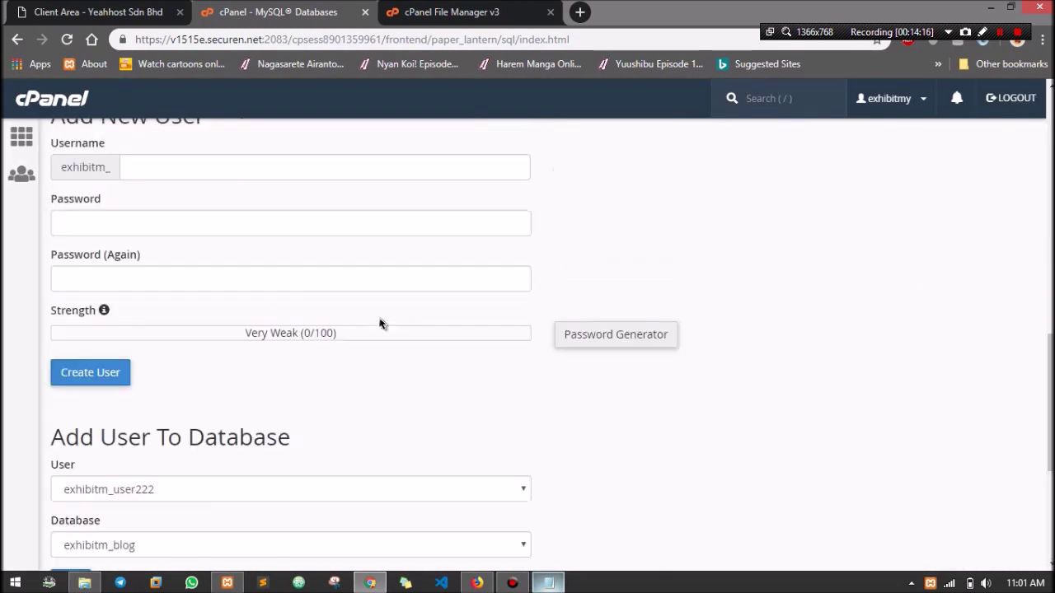
scroll(382, 322, "up", 1)
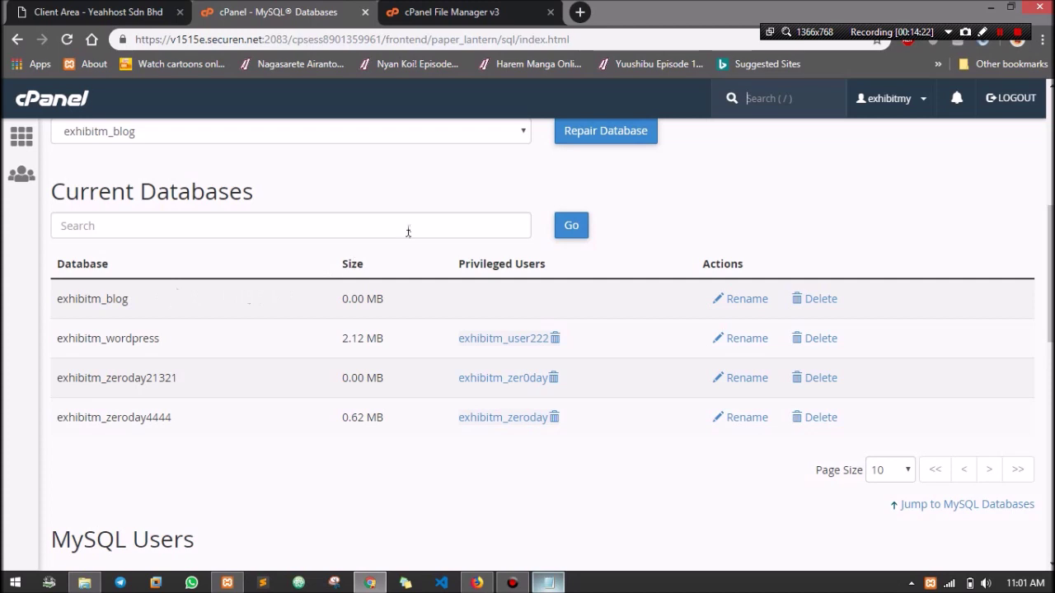
scroll(422, 234, "up", 1)
scroll(424, 235, "down", 1)
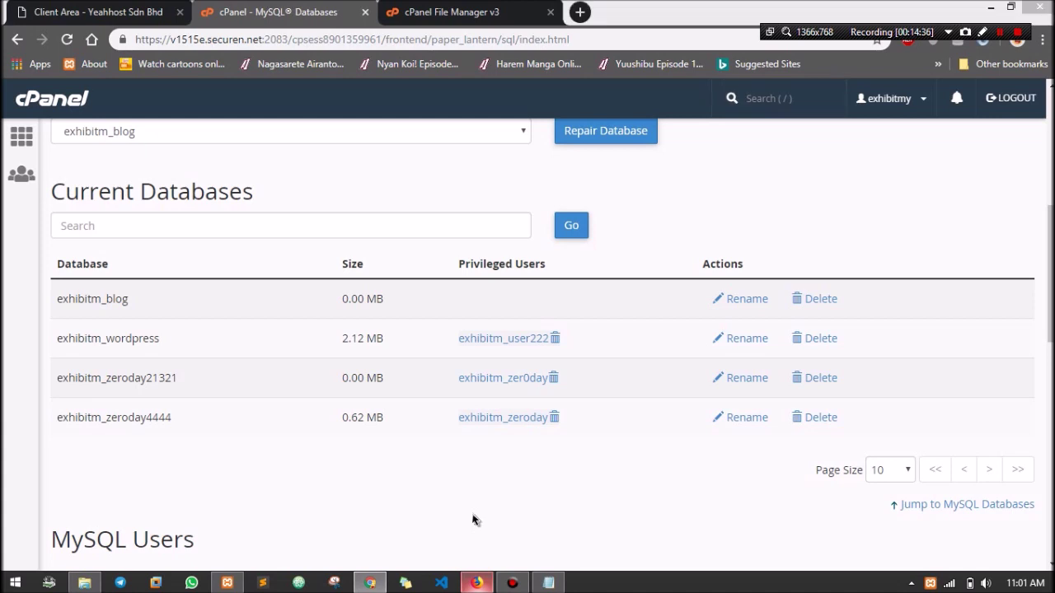
Step: Open a blank Notepad document and start its first line with "db_name ="
key("super+r")
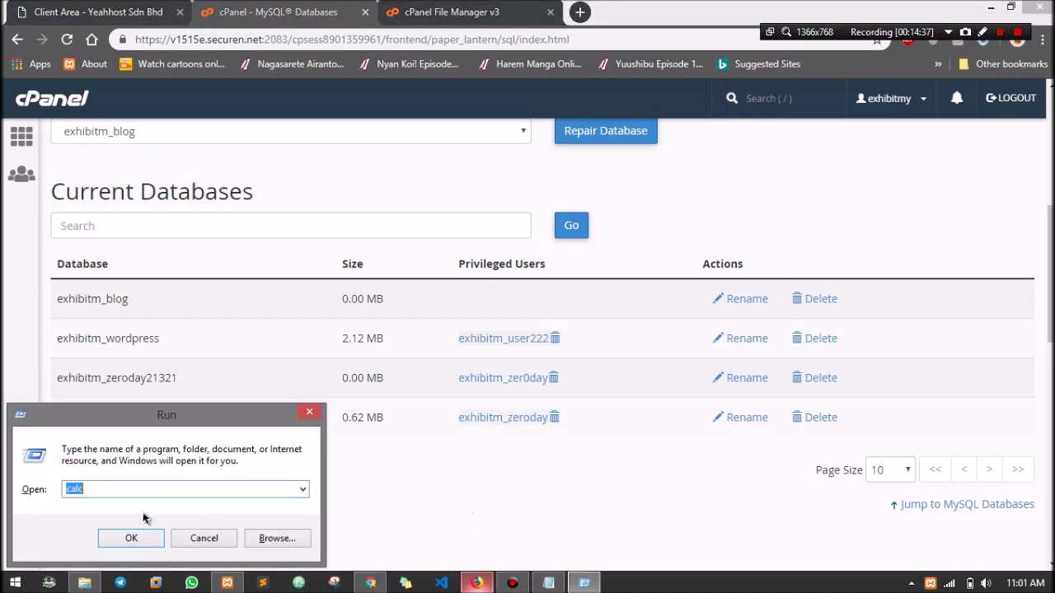
type("notepad")
key("Return")
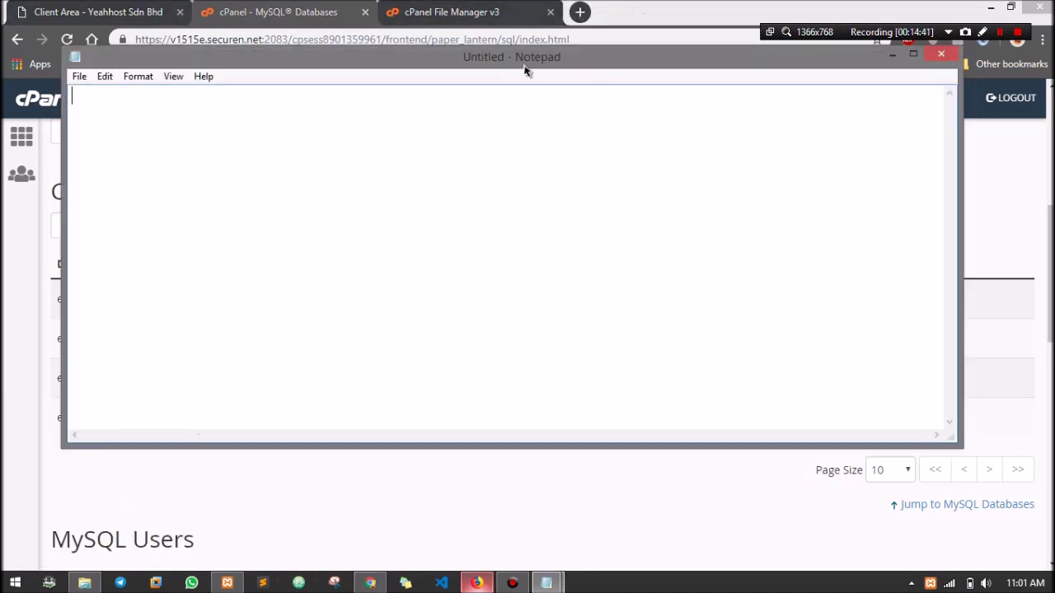
type("db_name =")
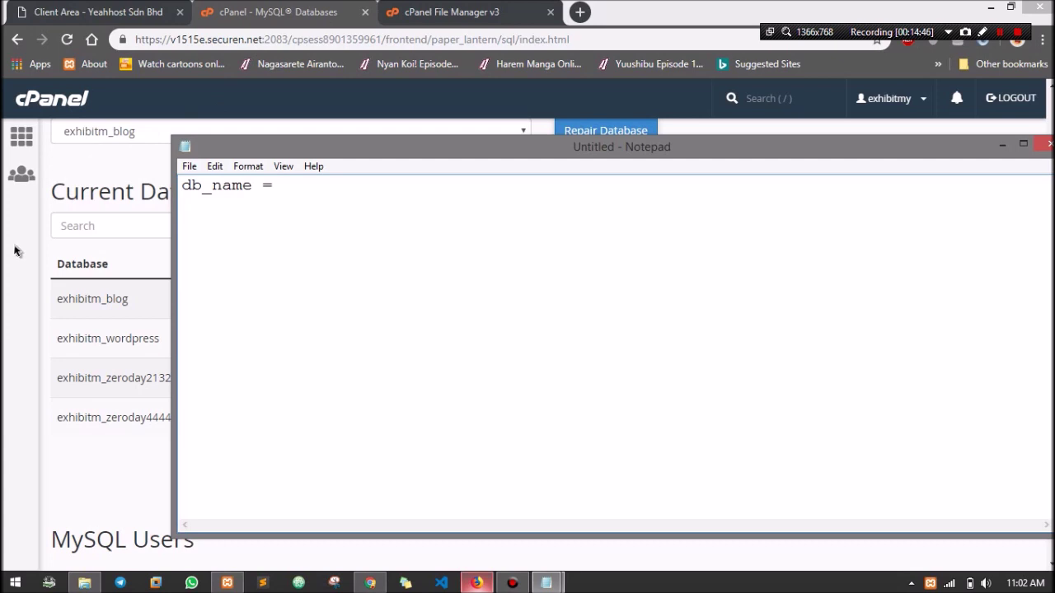
Step: Copy the database name exhibitm_blog from the current databases list and paste it after "db_name =" in Notepad
left_click(28, 288)
left_click(57, 299)
left_click_drag(57, 298, 135, 304)
right_click(124, 300)
left_click(169, 313)
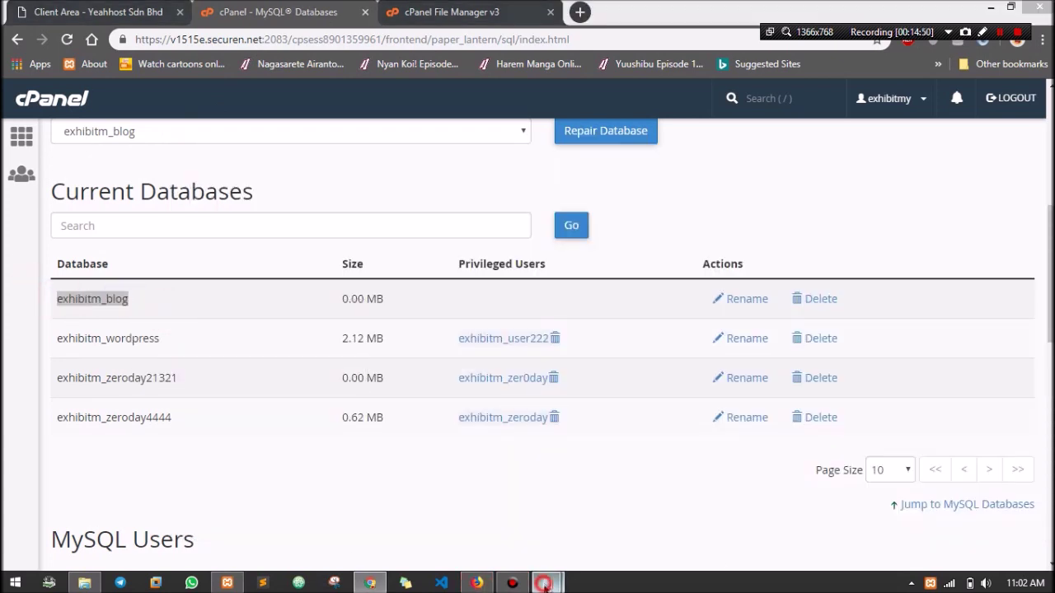
left_click(546, 583)
key("ctrl+v")
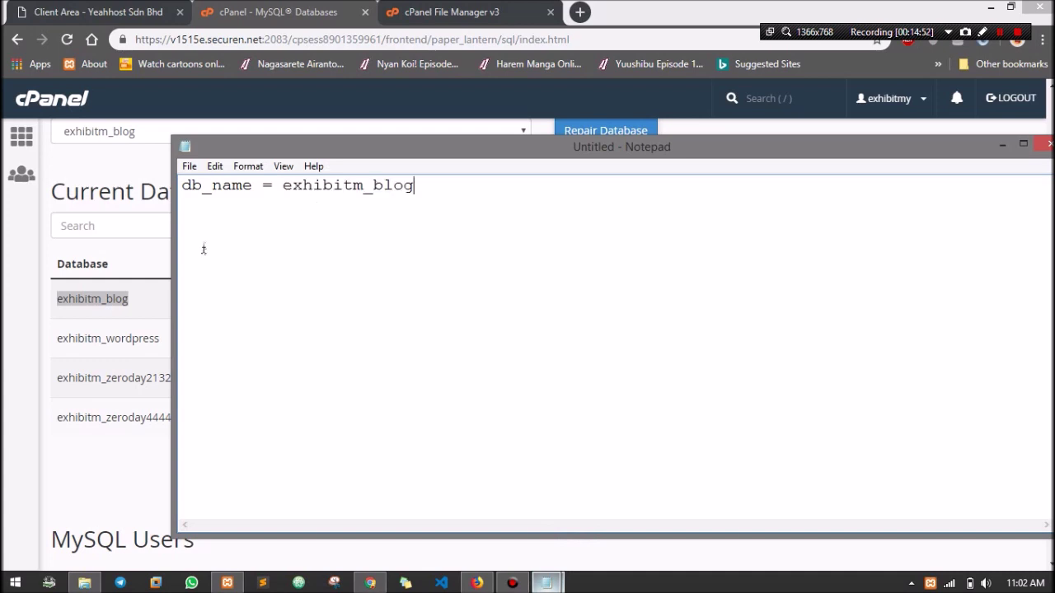
Step: Return to cPanel and enter blog222 as the username of a new MySQL user
left_click(136, 268)
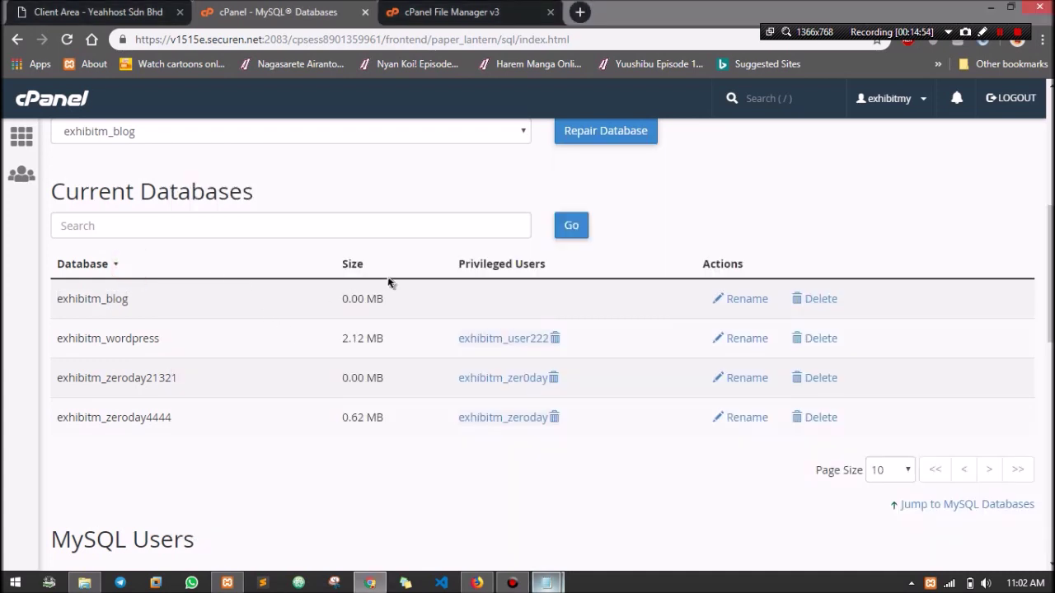
scroll(384, 288, "down", 4)
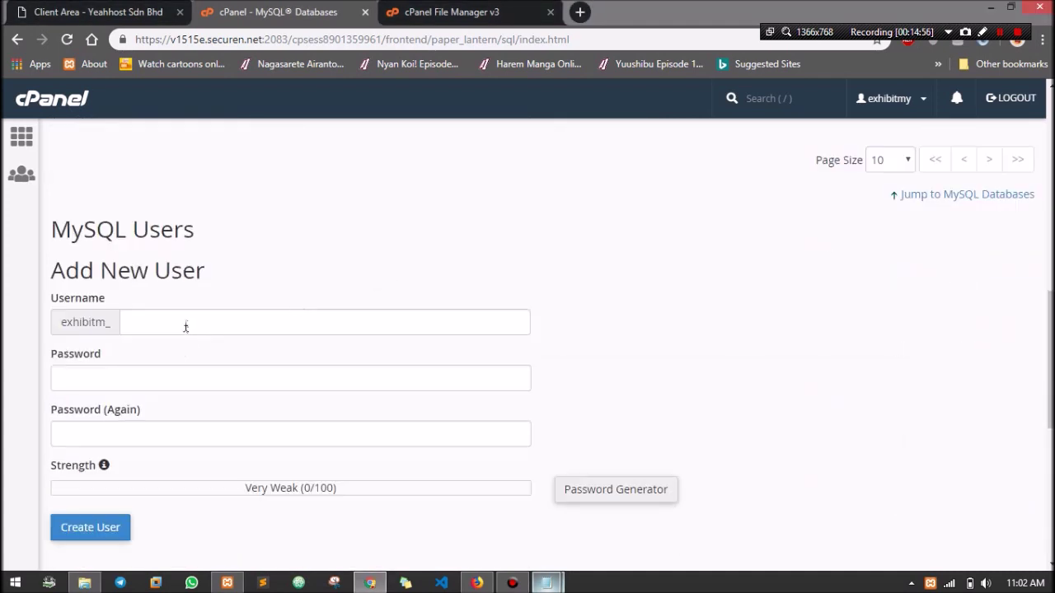
left_click(186, 327)
type("blog222")
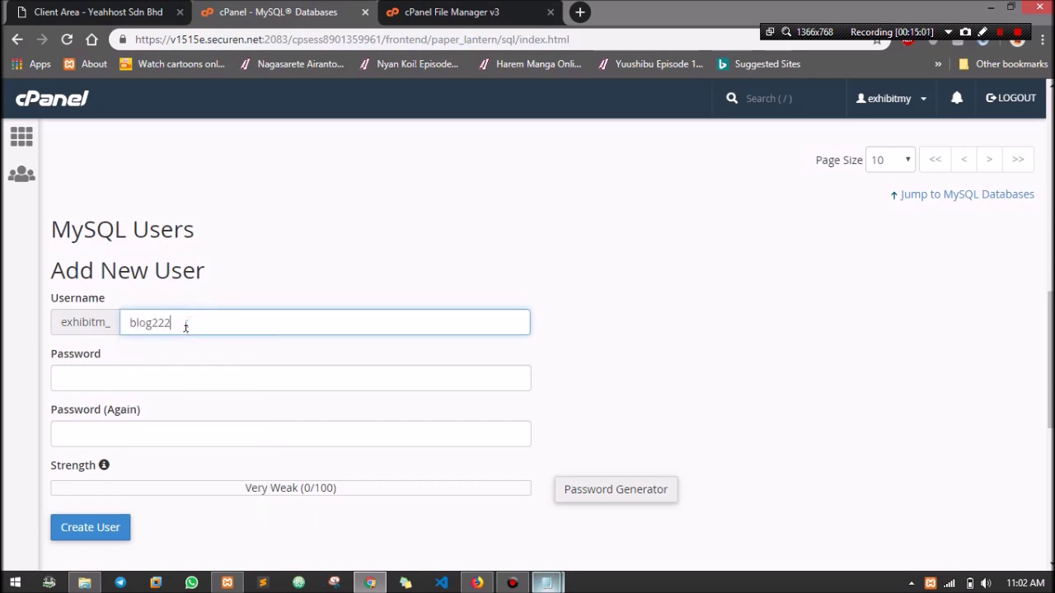
Step: Open the password generator for the new MySQL user and generate a fresh random password
left_click(145, 378)
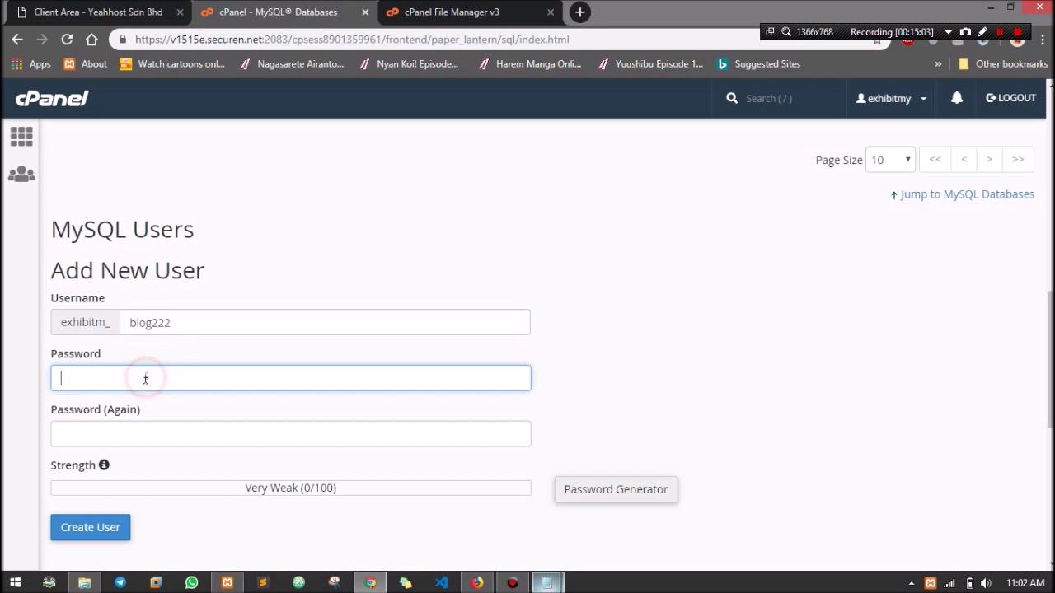
scroll(145, 378, "down", 1)
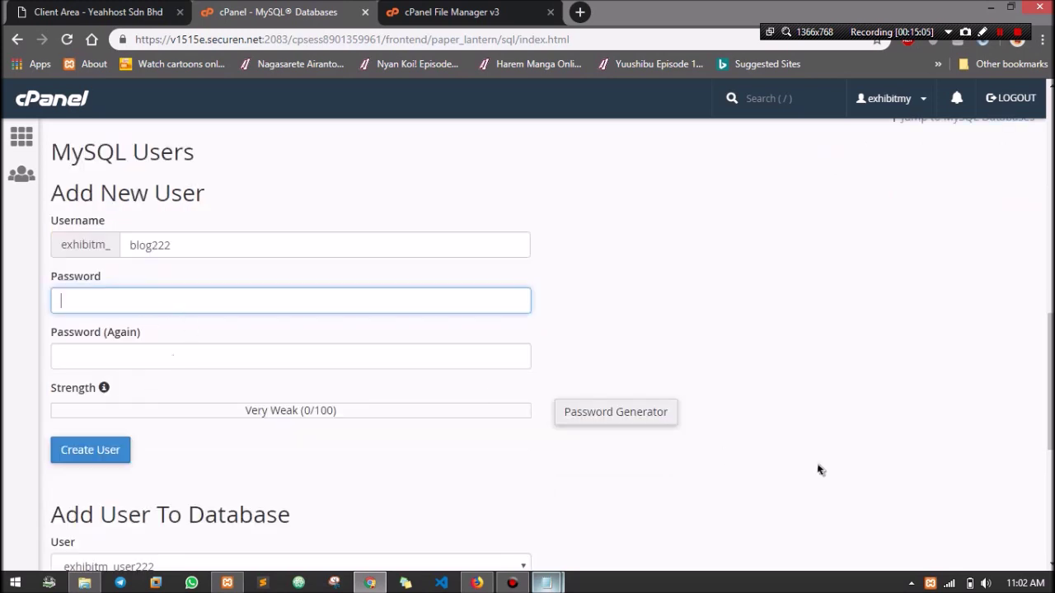
left_click(642, 422)
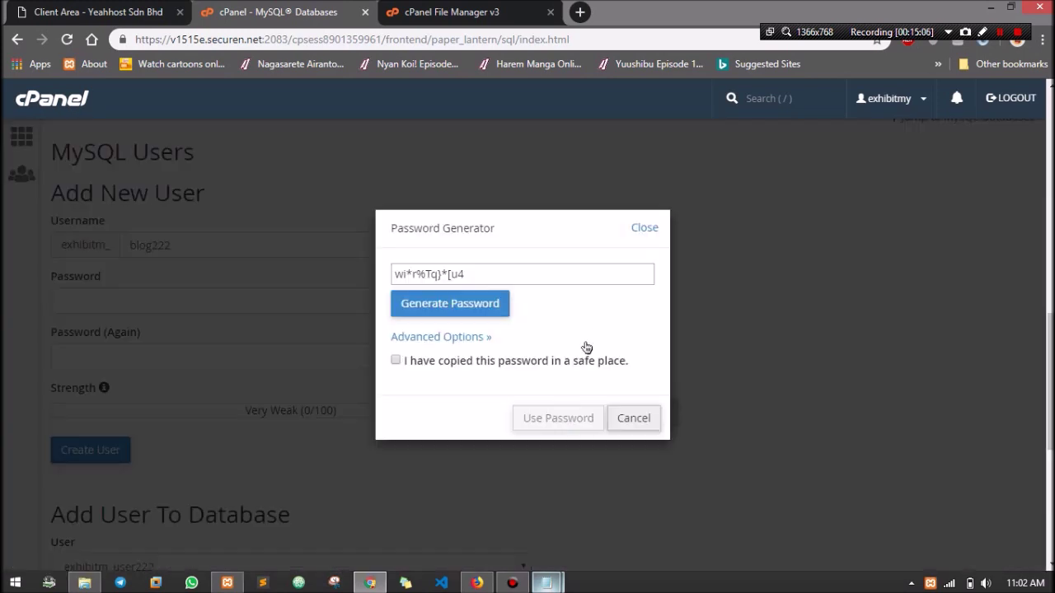
left_click(473, 307)
left_click(474, 307)
Step: Copy the generated password into the untitled Notepad document on a db_pass line, and return to the password generator
left_click(470, 272)
left_click_drag(470, 272, 392, 275)
right_click(415, 275)
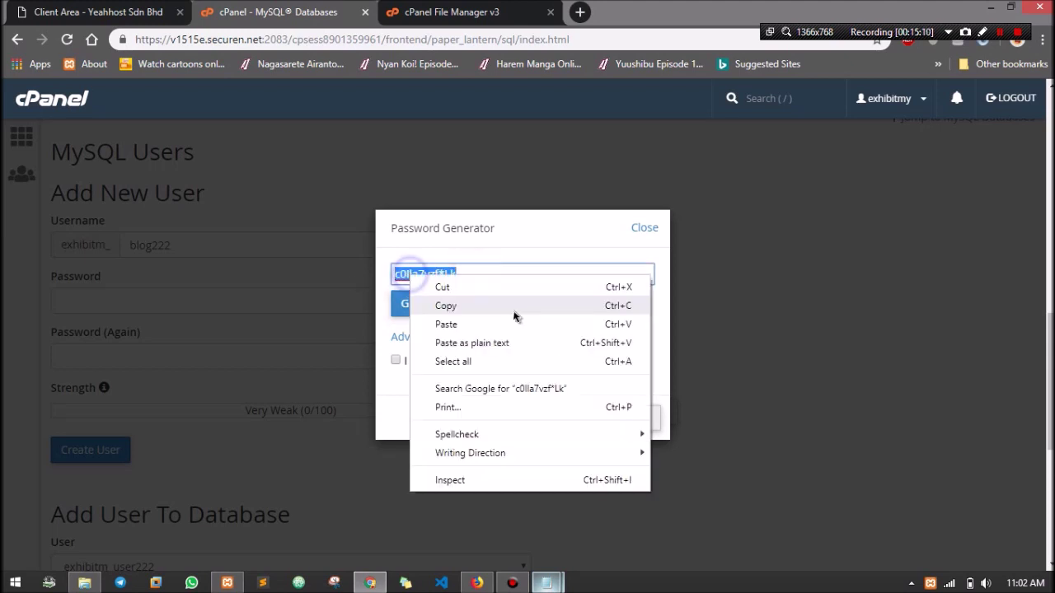
left_click(500, 304)
left_click(546, 583)
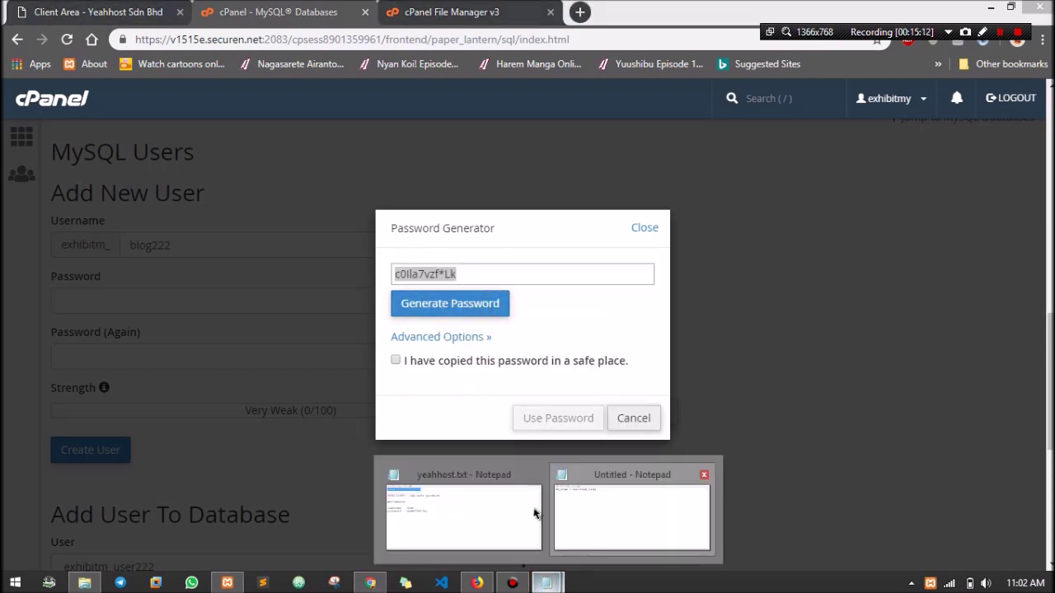
left_click(597, 515)
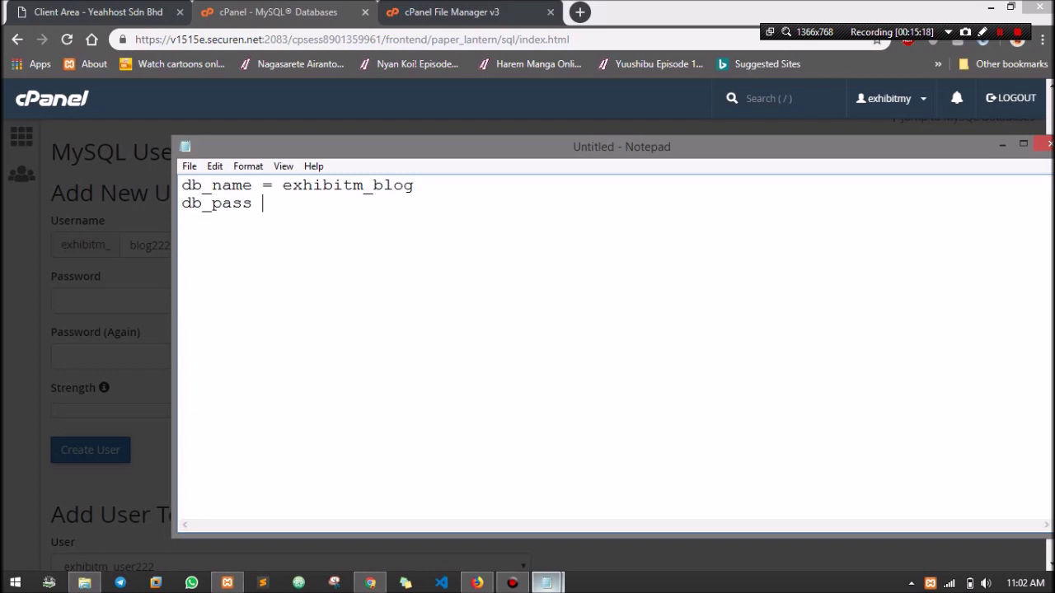
key("ctrl+v")
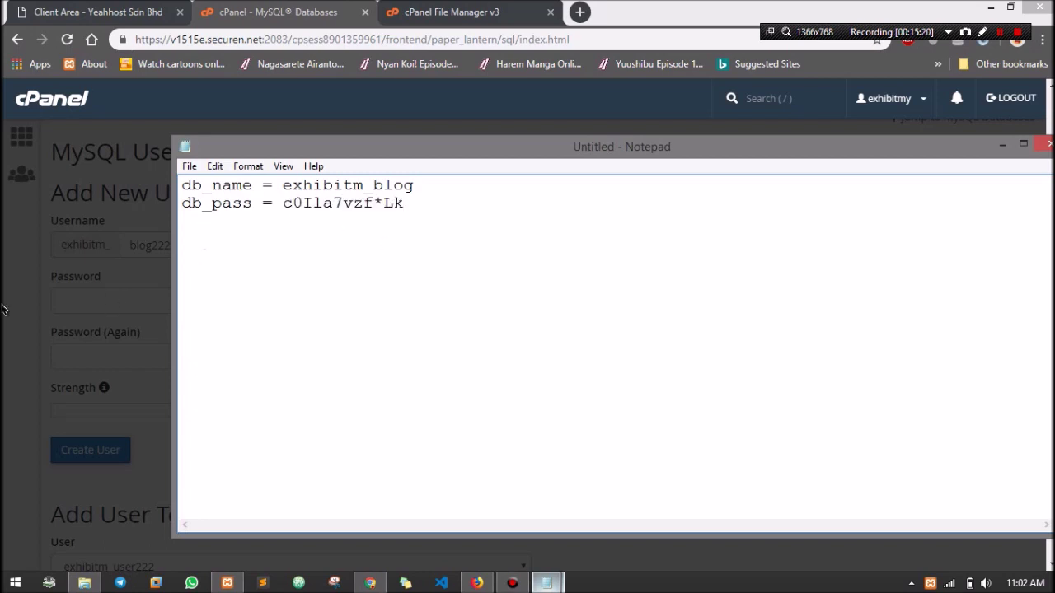
key("alt+Tab")
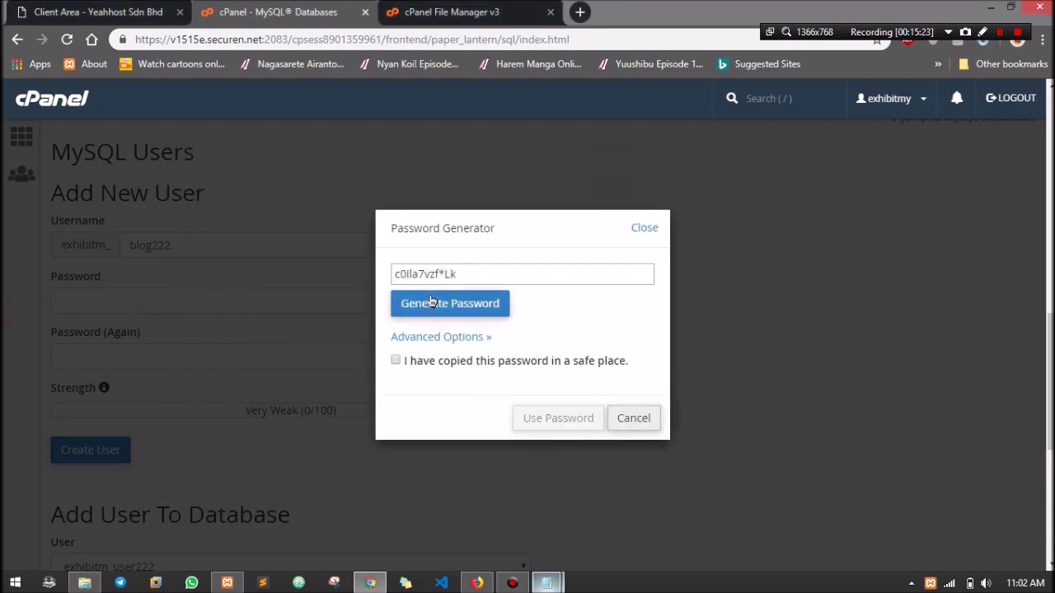
Step: Use the generated password in the new user's password fields, confirming it is safely copied, and create the MySQL user blog222
left_click(396, 360)
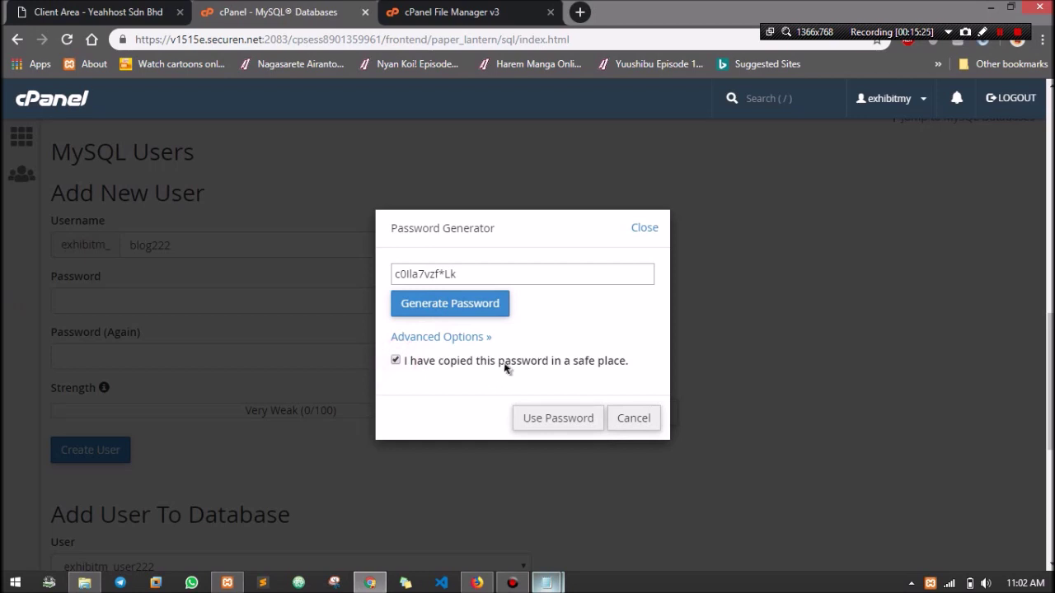
left_click(566, 417)
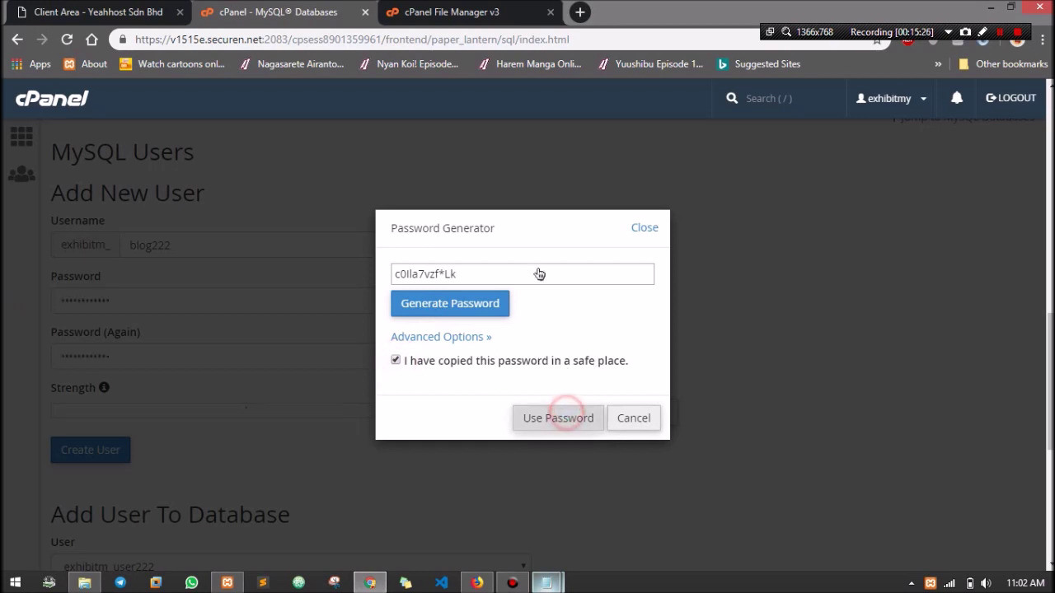
scroll(258, 353, "down", 1)
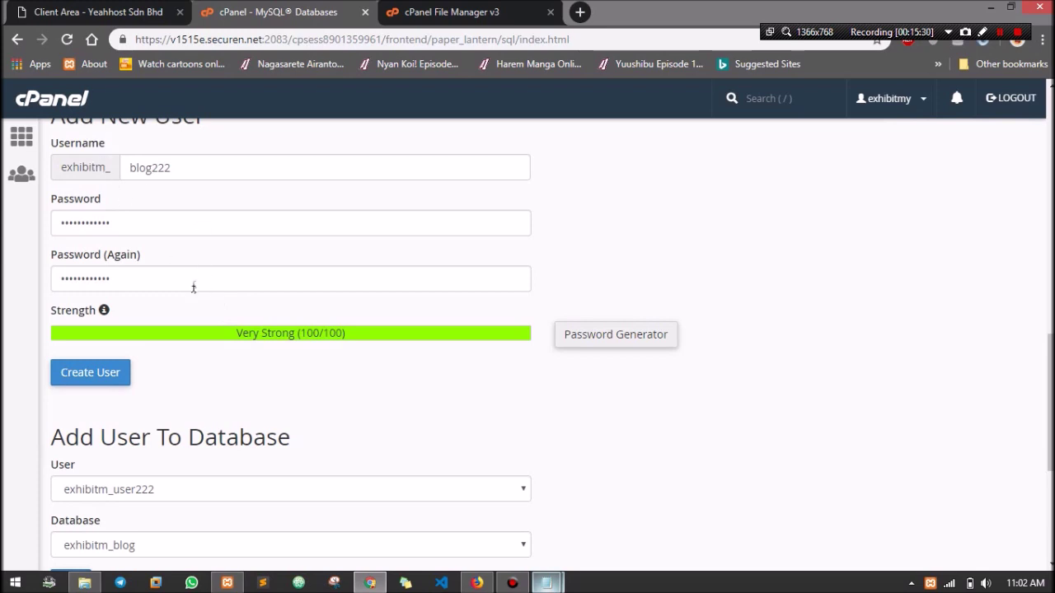
scroll(193, 288, "down", 2)
left_click(107, 219)
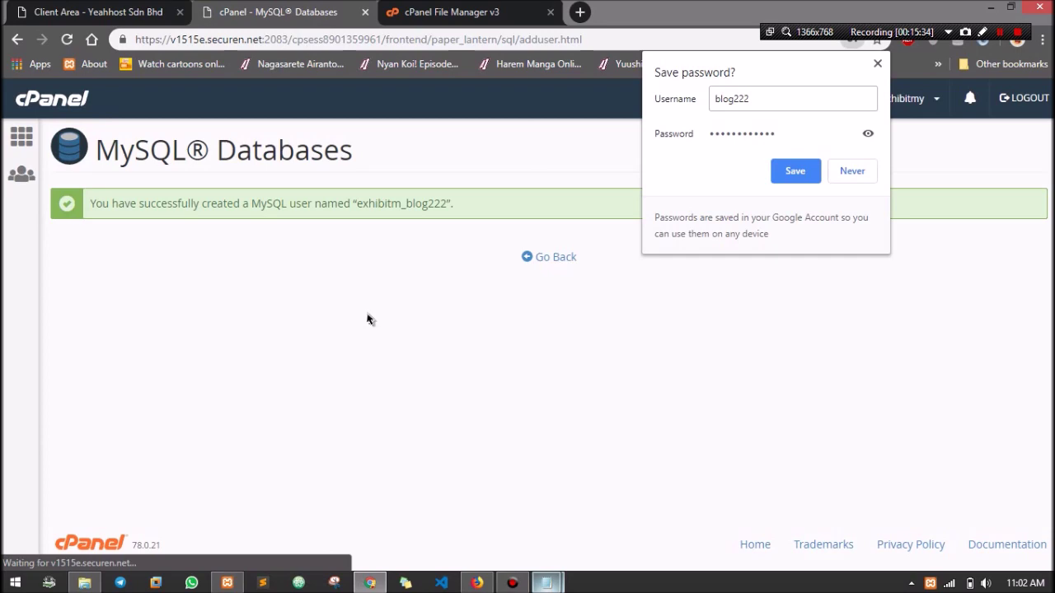
left_click(556, 257)
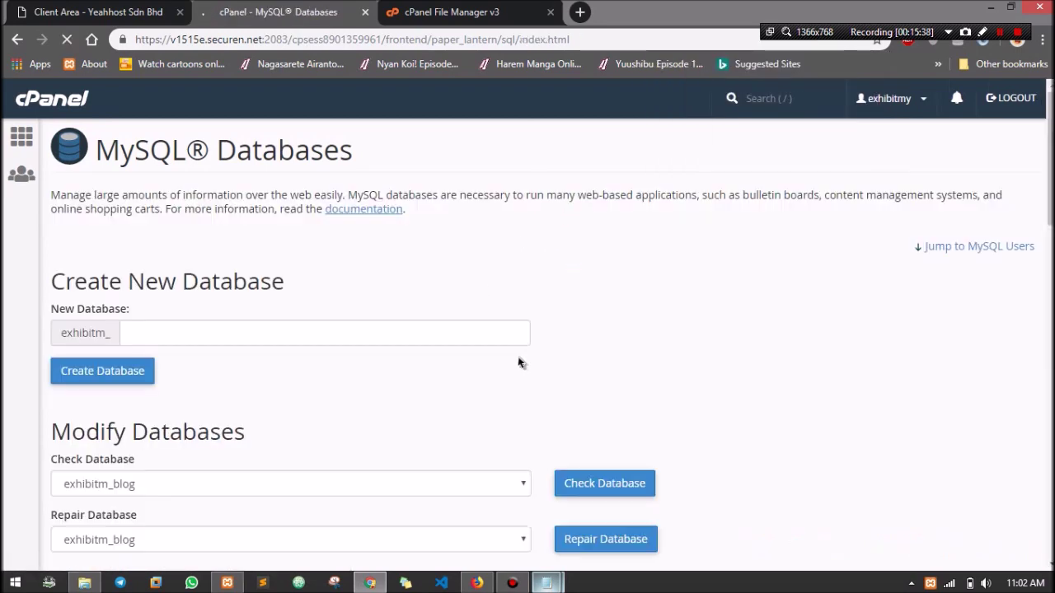
Step: Copy the username exhibitm_blog222 from the current users list and paste it after "db_user =" in the untitled Notepad document
scroll(520, 366, "down", 6)
scroll(520, 360, "down", 5)
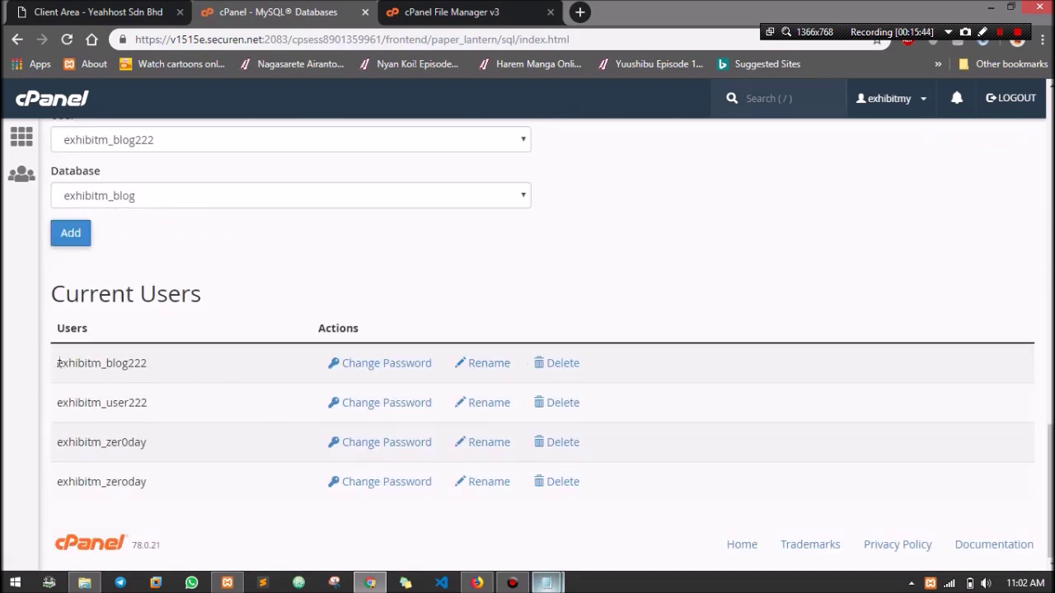
left_click_drag(59, 363, 147, 364)
right_click(142, 364)
left_click(176, 380)
left_click(547, 583)
left_click(599, 503)
left_click(547, 583)
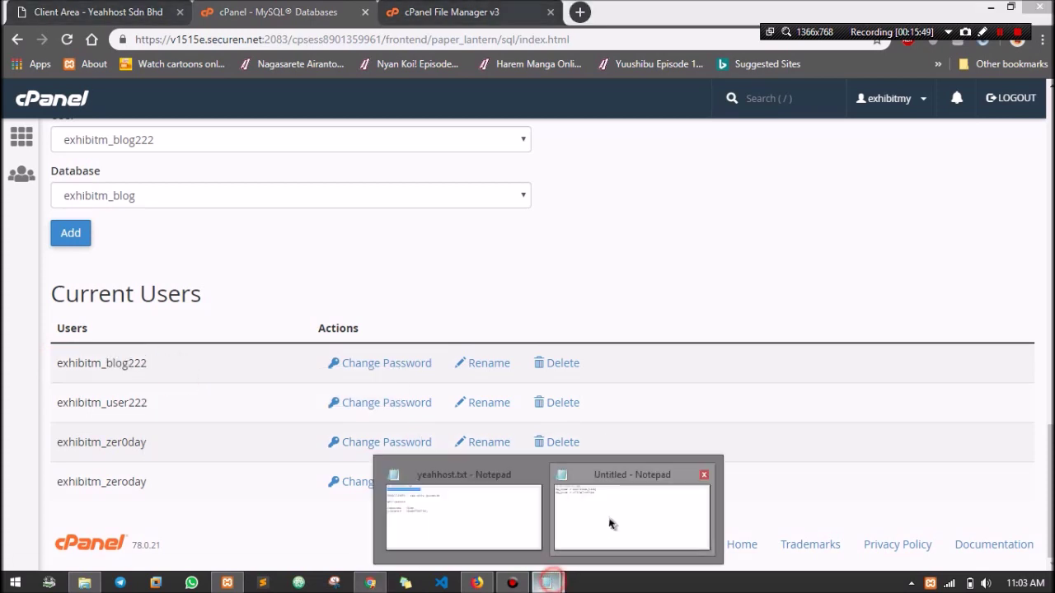
left_click(608, 526)
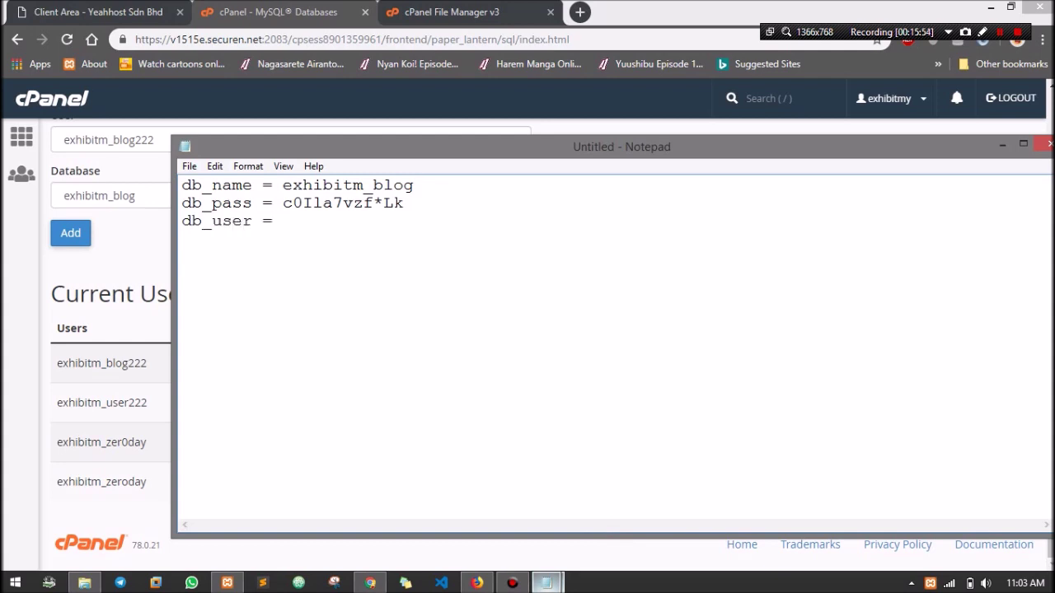
key("ctrl+v")
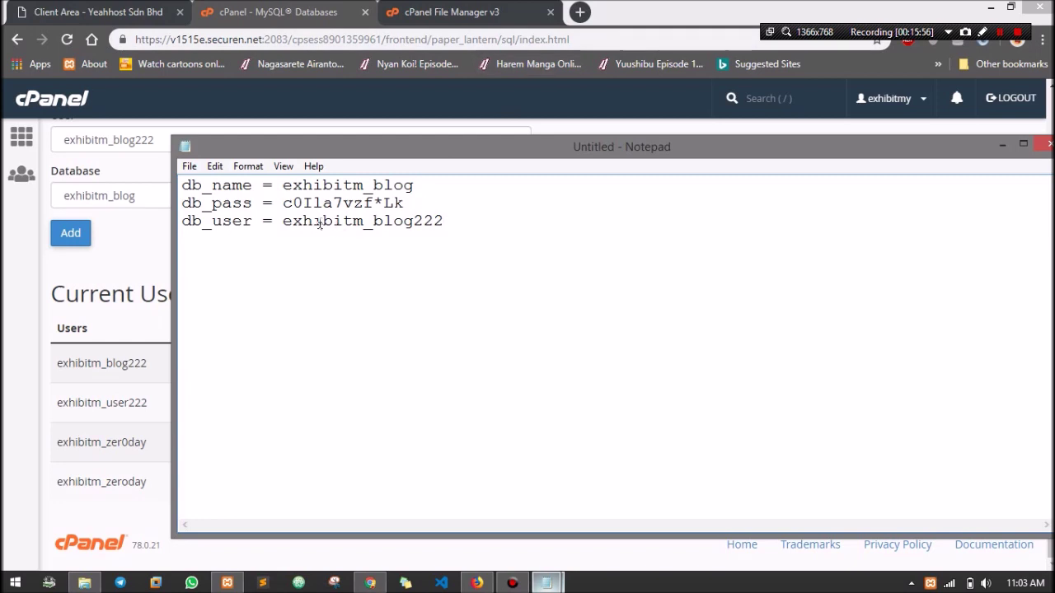
Step: Return to cPanel and add the user exhibitm_blog222 to the database exhibitm_blog
left_click(19, 298)
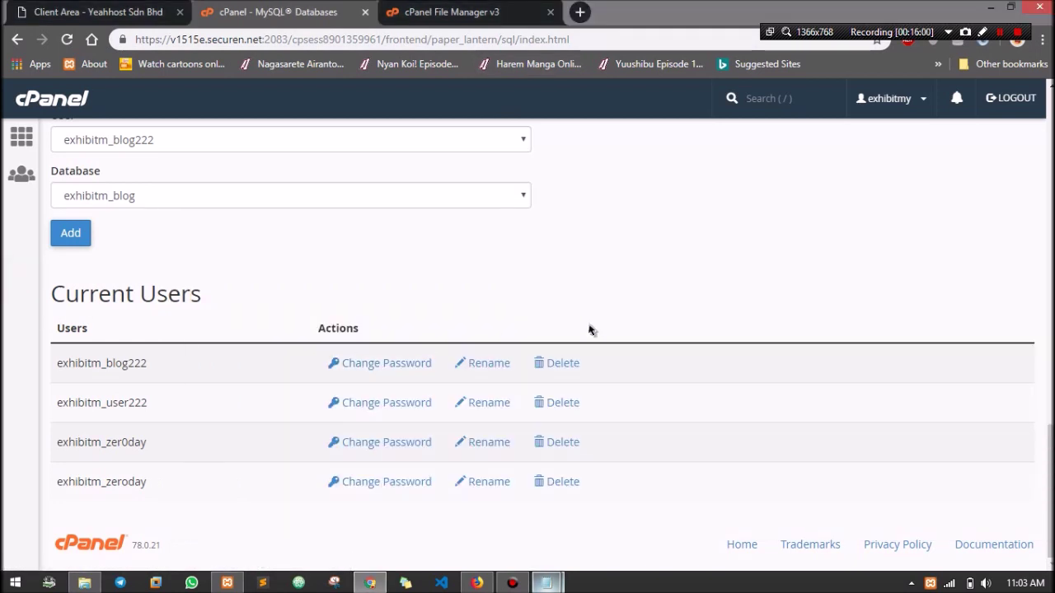
scroll(588, 329, "up", 10)
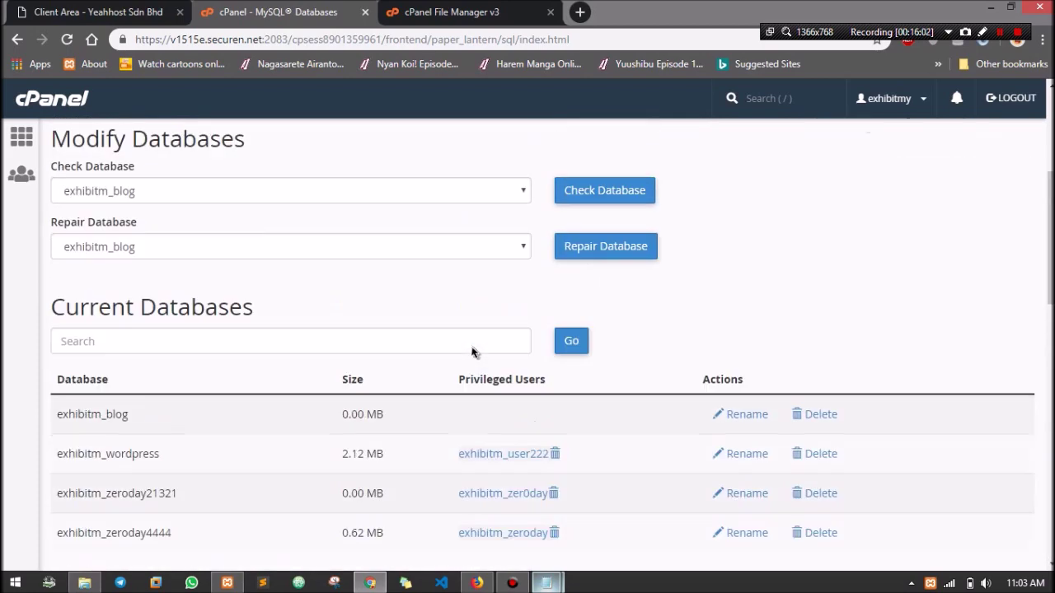
scroll(270, 367, "down", 2)
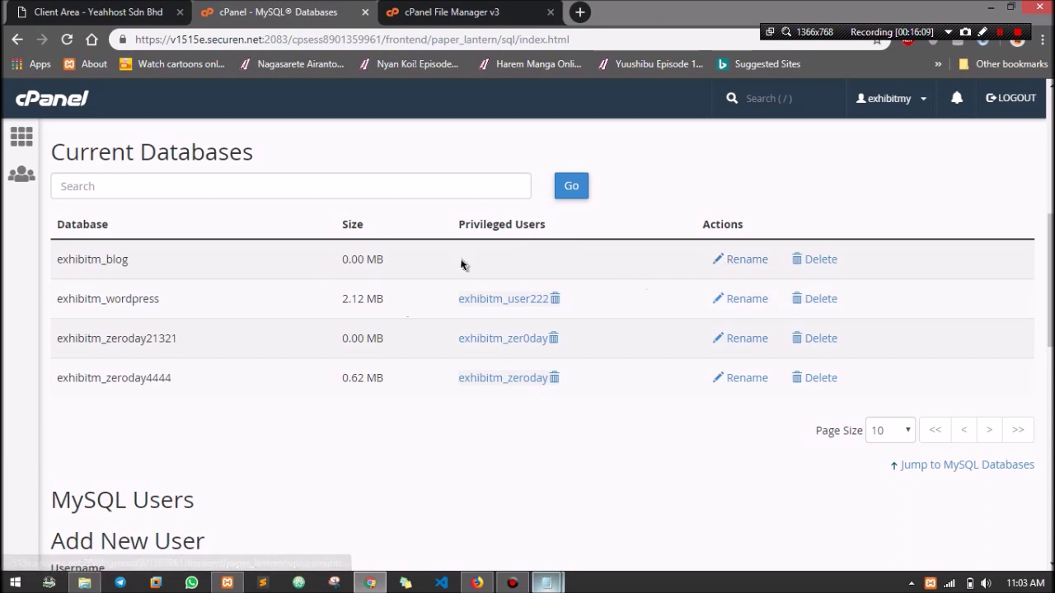
scroll(462, 264, "down", 2)
scroll(462, 265, "down", 4)
scroll(332, 288, "up", 2)
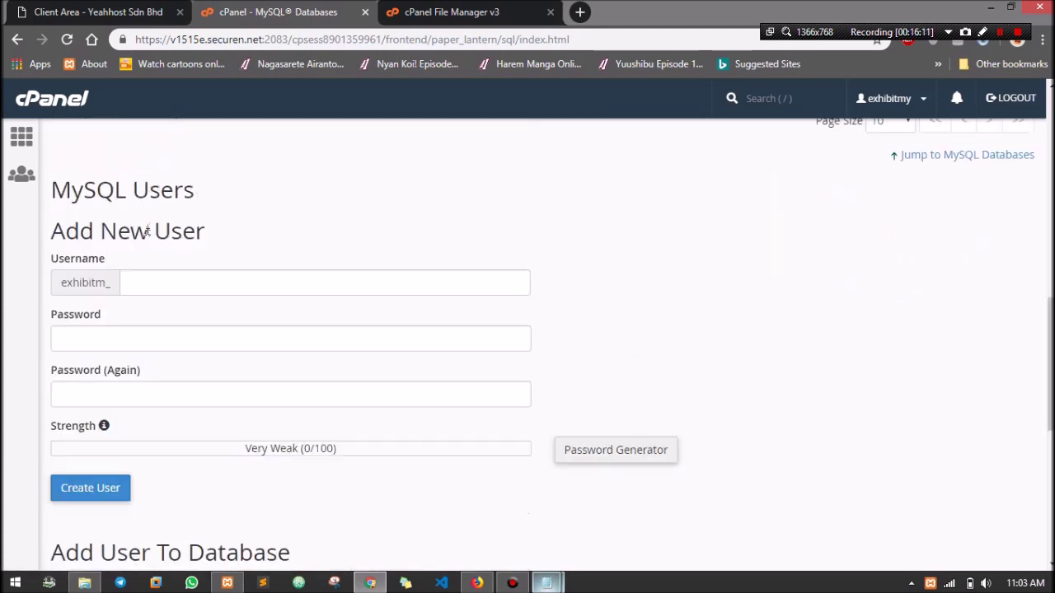
scroll(145, 264, "down", 4)
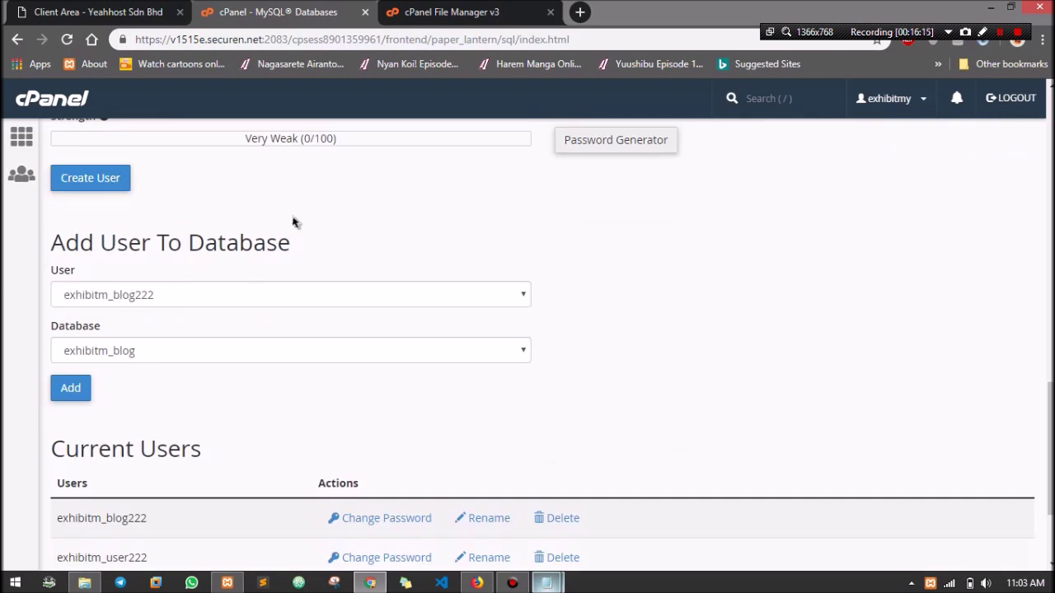
left_click(206, 353)
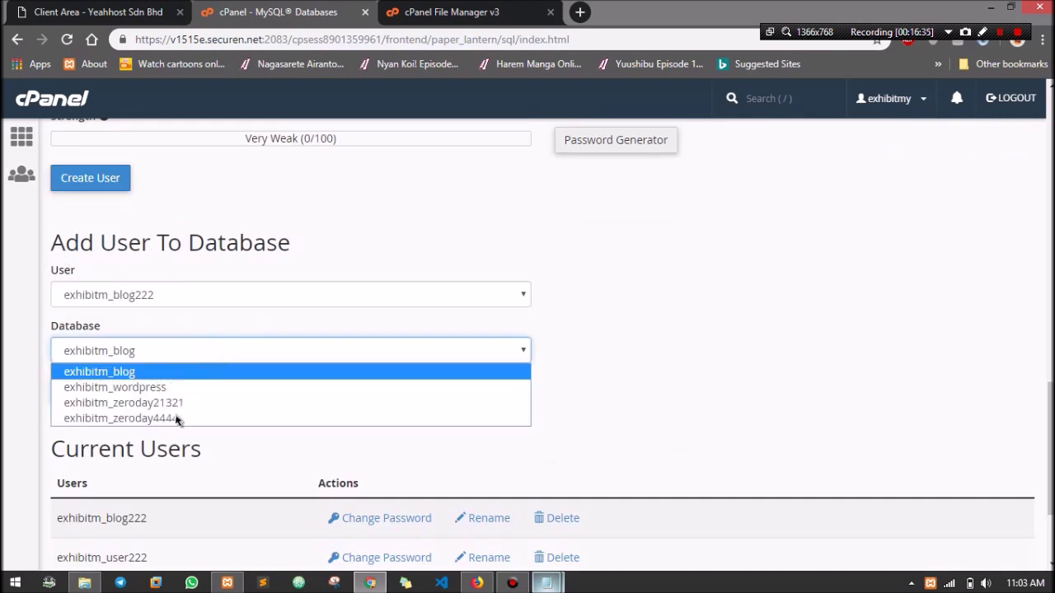
left_click(169, 371)
left_click(71, 389)
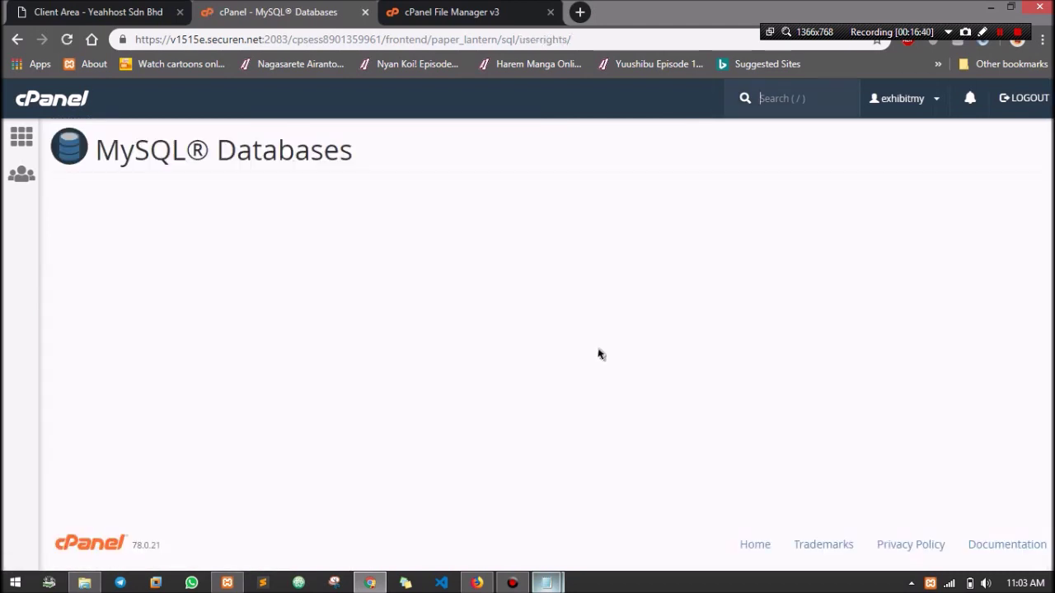
Step: Grant exhibitm_blog222 all privileges on exhibitm_blog, save the changes, and go back to the MySQL Databases page
left_click(62, 287)
scroll(530, 299, "down", 4)
left_click(114, 458)
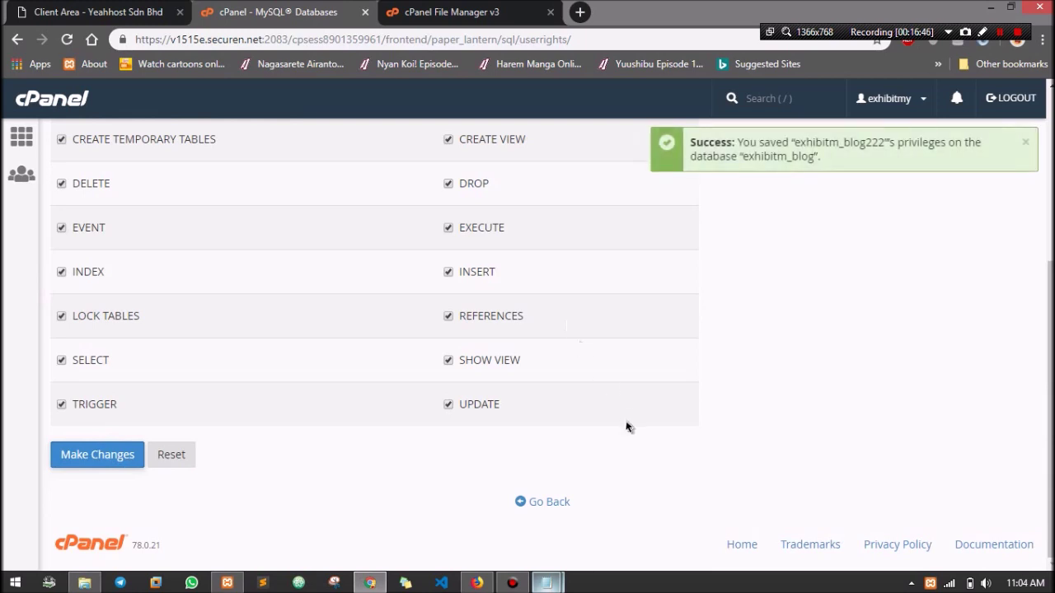
left_click(544, 503)
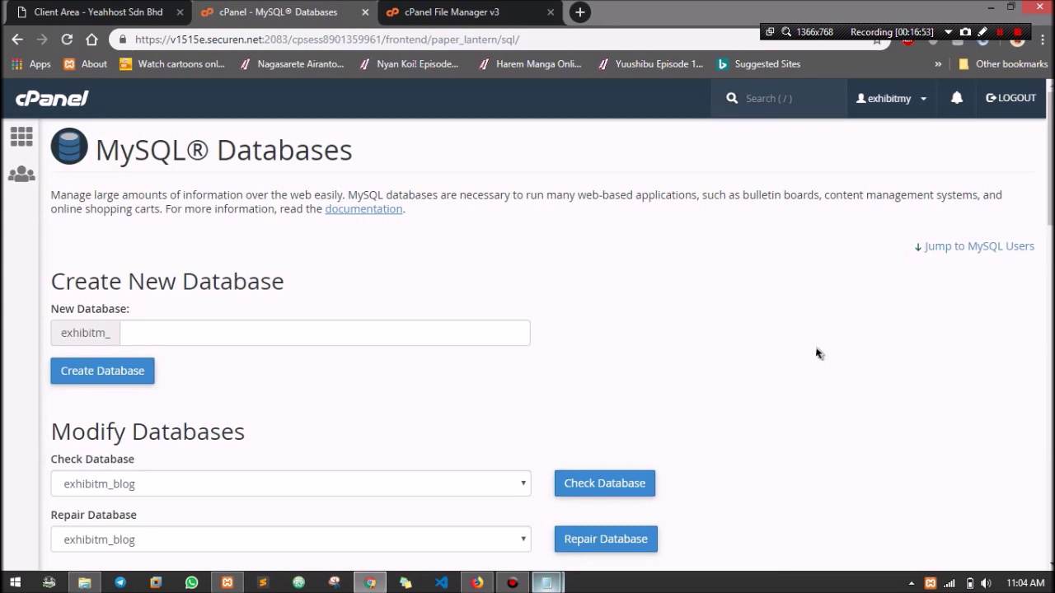
Step: Check the privileged user of exhibitm_blog, and open phpMyAdmin from the cPanel home page
scroll(817, 354, "down", 7)
scroll(497, 335, "up", 3)
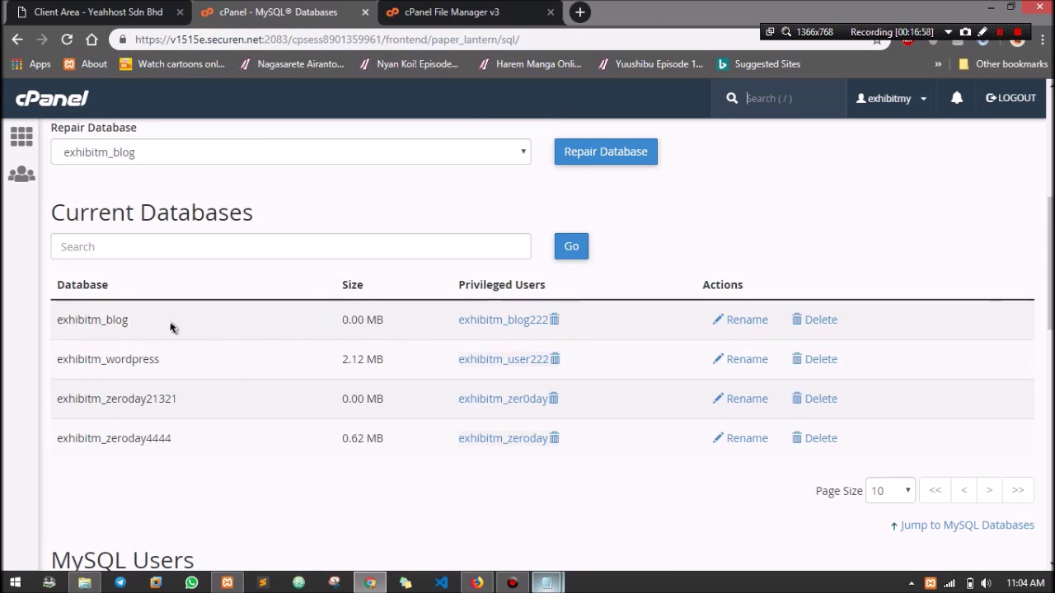
left_click(22, 136)
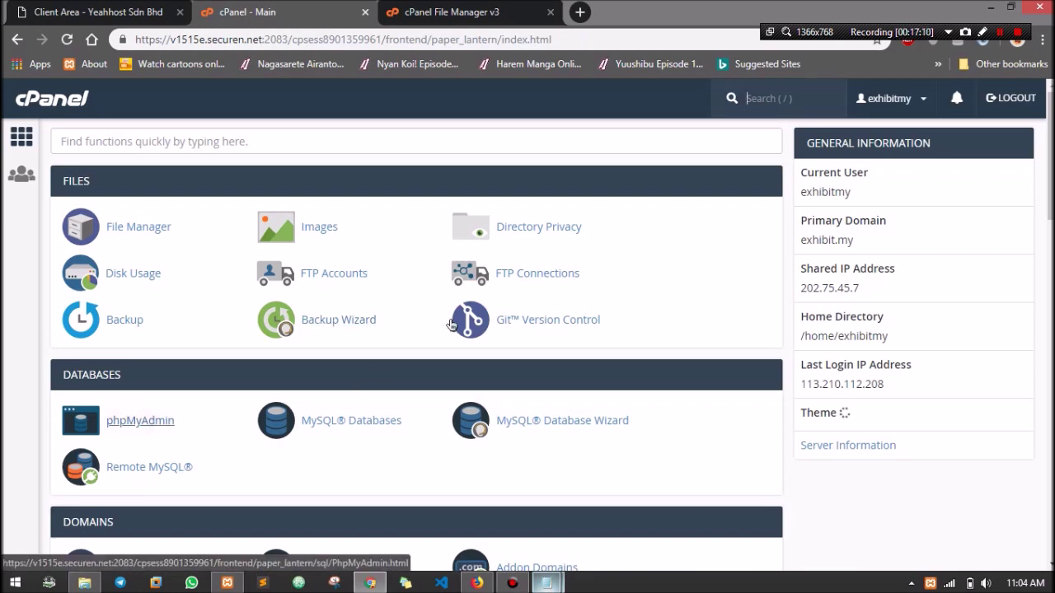
left_click(140, 420)
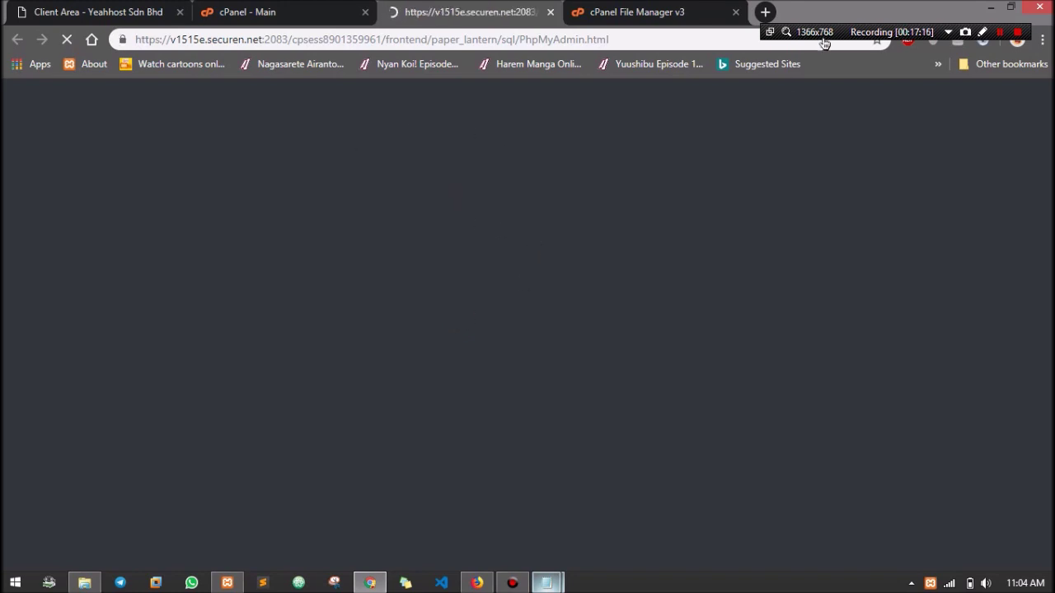
Step: Switch to Firefox and open localhost/phpmyadmin in a new tab
left_click(684, 8)
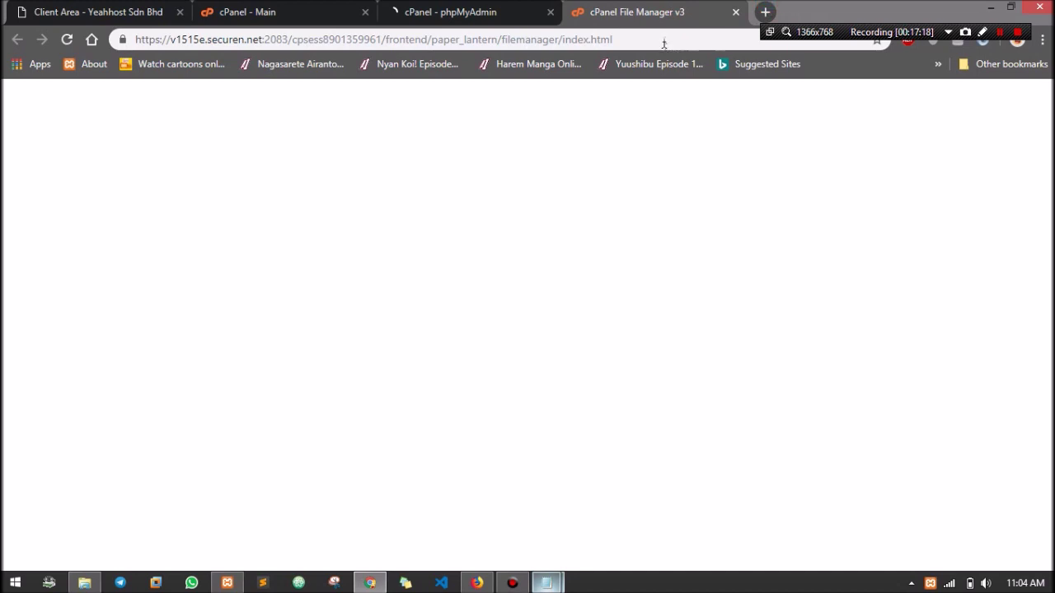
key("ctrl+t")
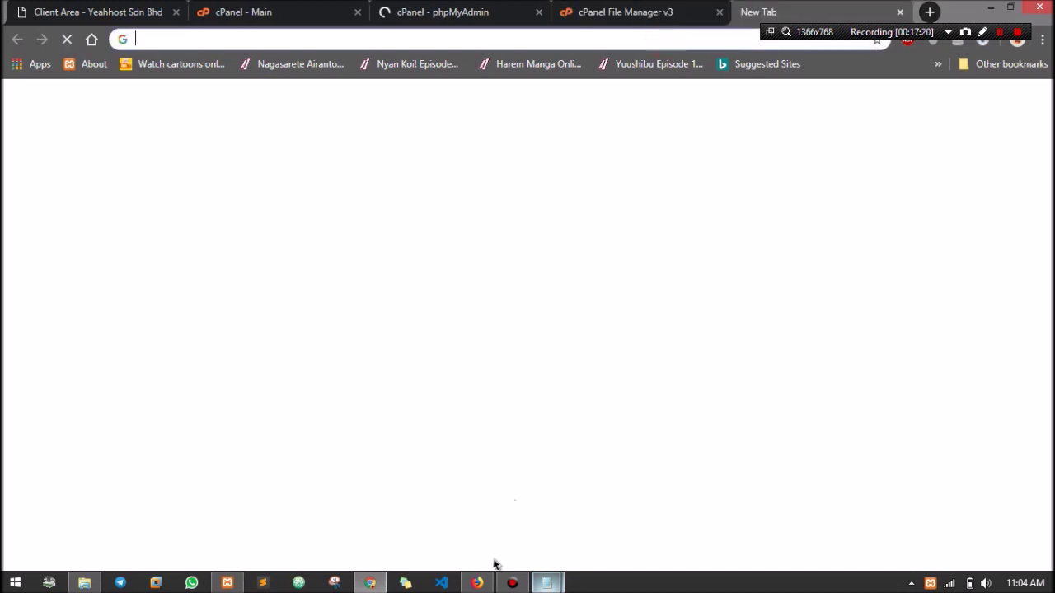
left_click(478, 581)
left_click(480, 582)
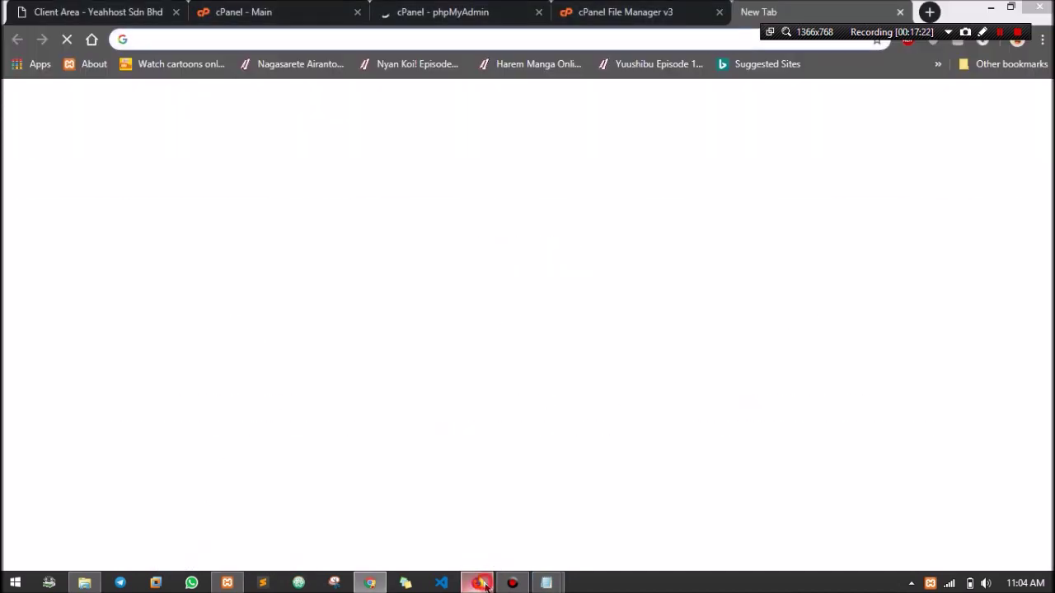
left_click(483, 584)
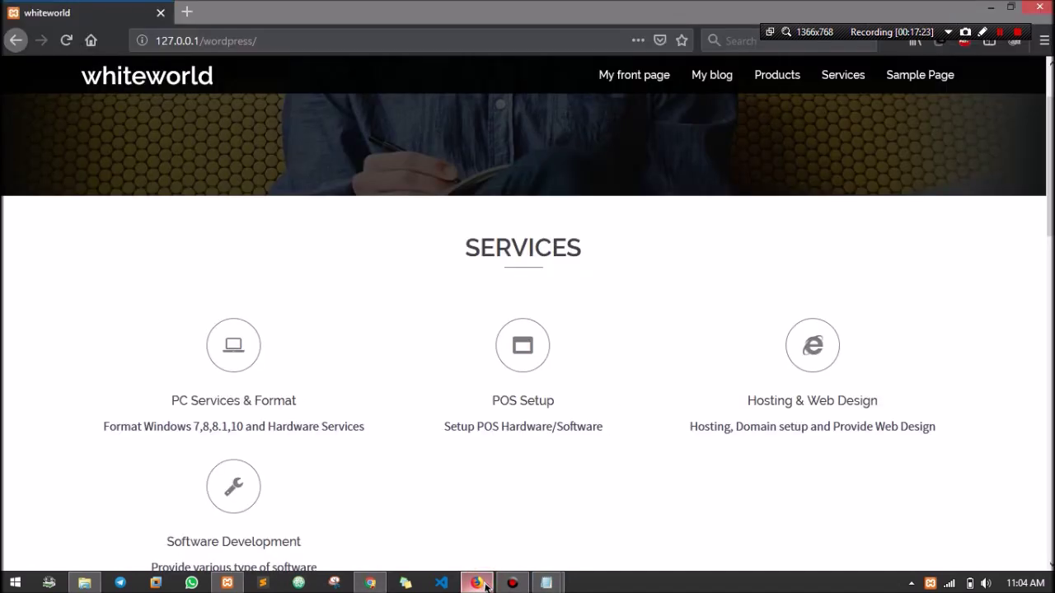
left_click(189, 12)
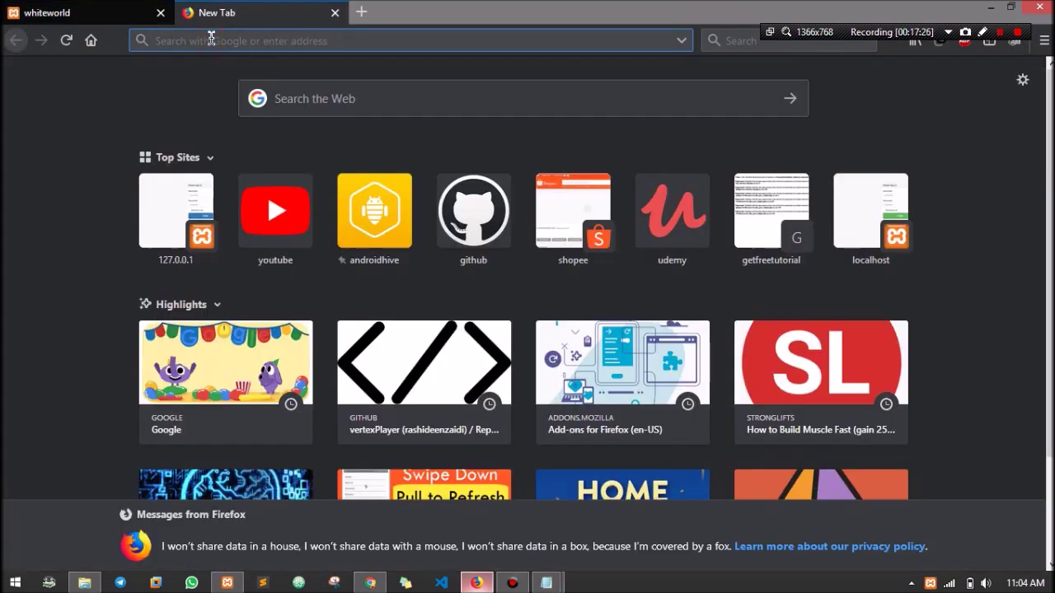
type("local")
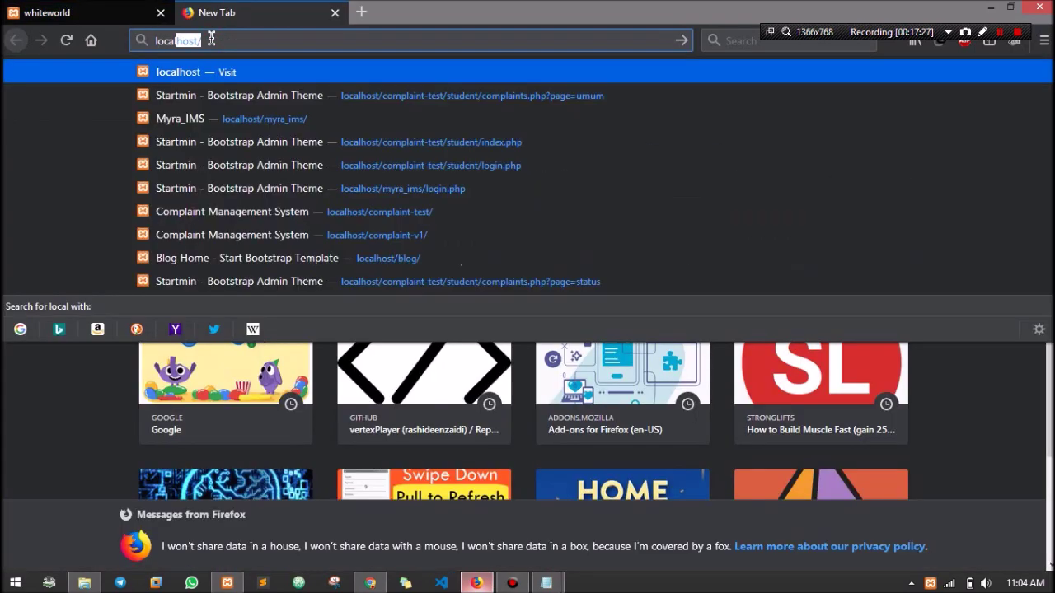
type("host/")
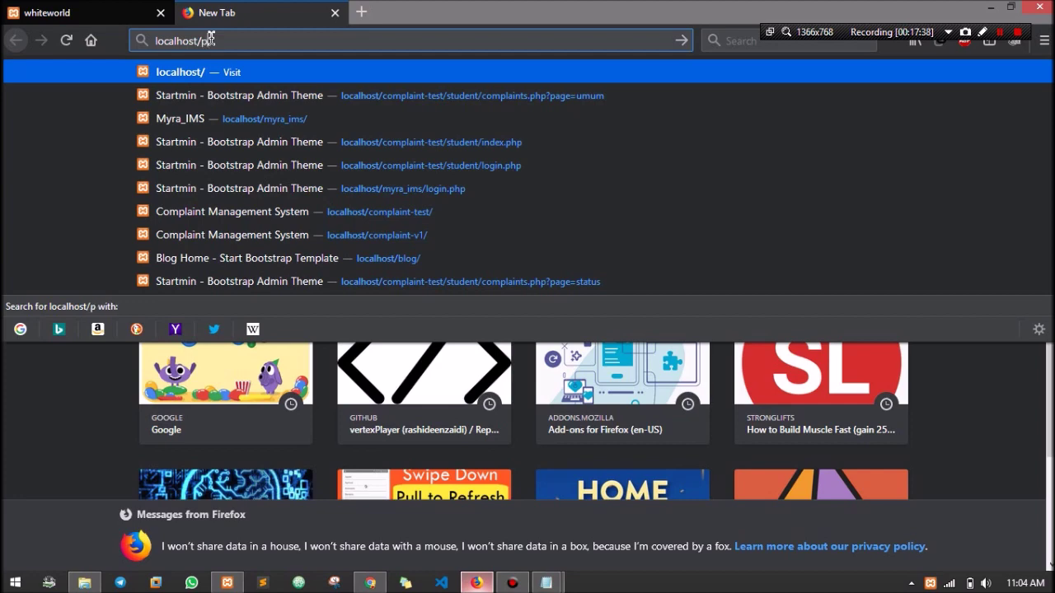
type("phpmyadmin")
key("Return")
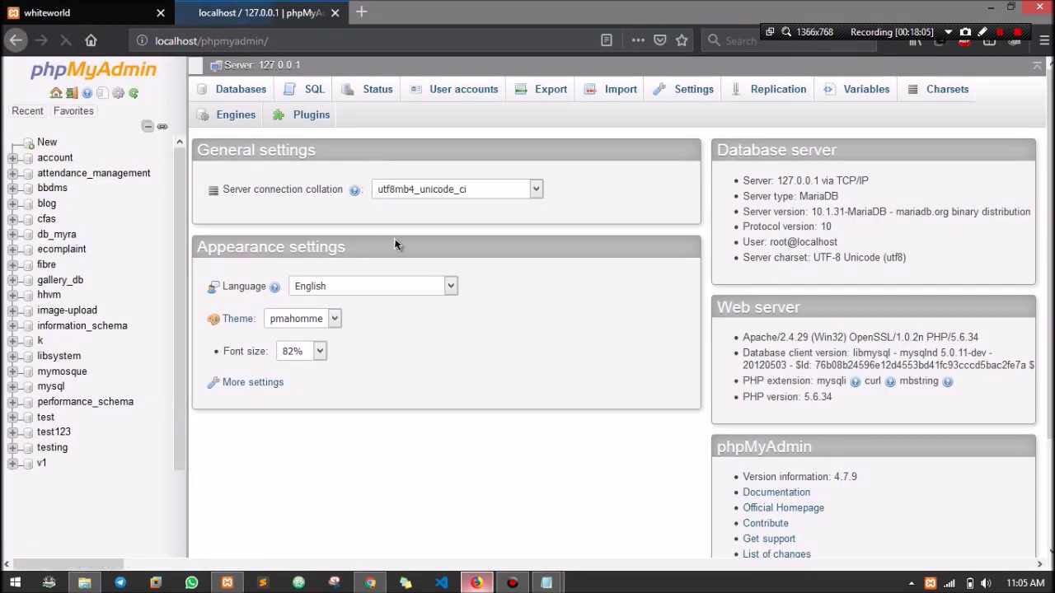
Step: Open the local wordpress database in the wordpress group, review its tables, and bring up its export options
scroll(395, 248, "down", 2)
scroll(395, 247, "up", 1)
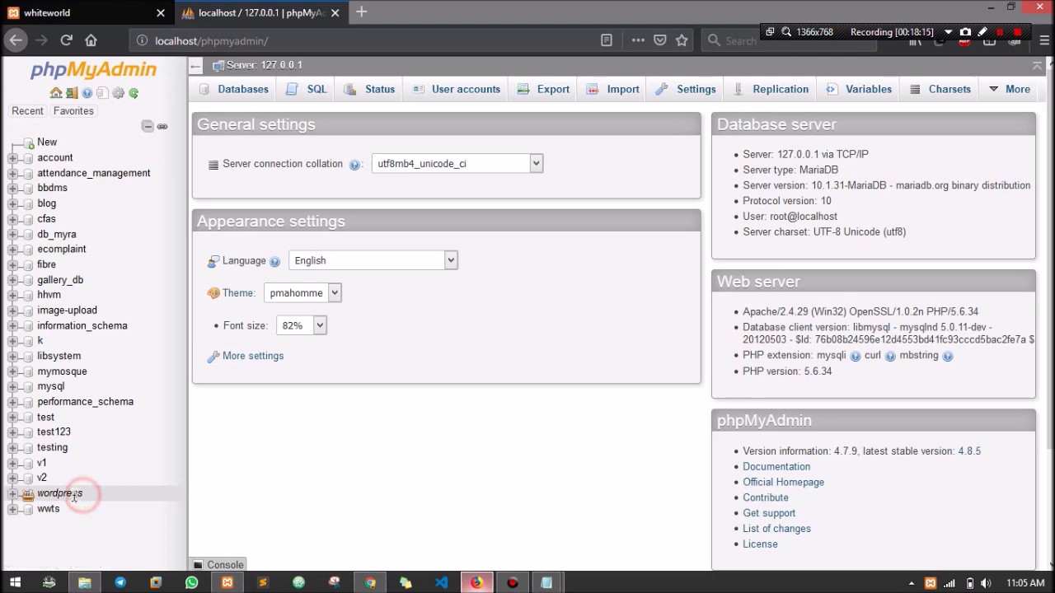
left_click(13, 494)
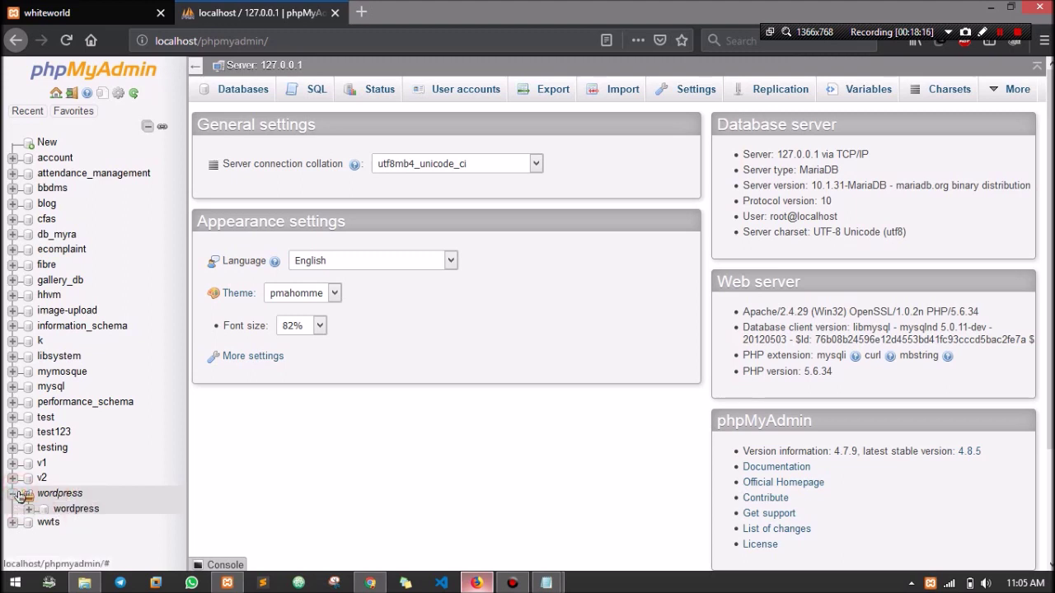
left_click(86, 507)
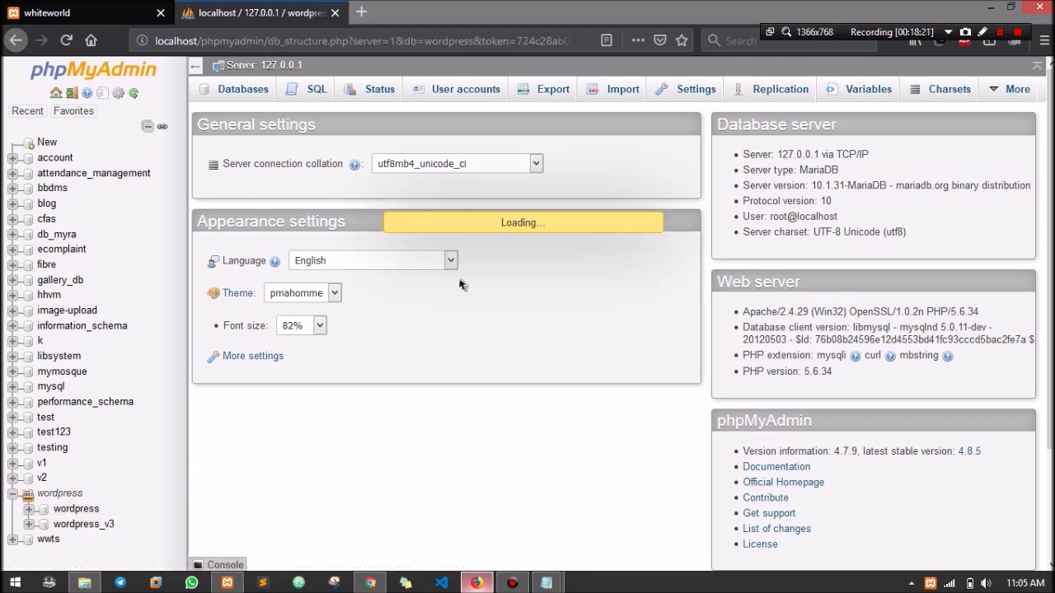
scroll(454, 278, "down", 3)
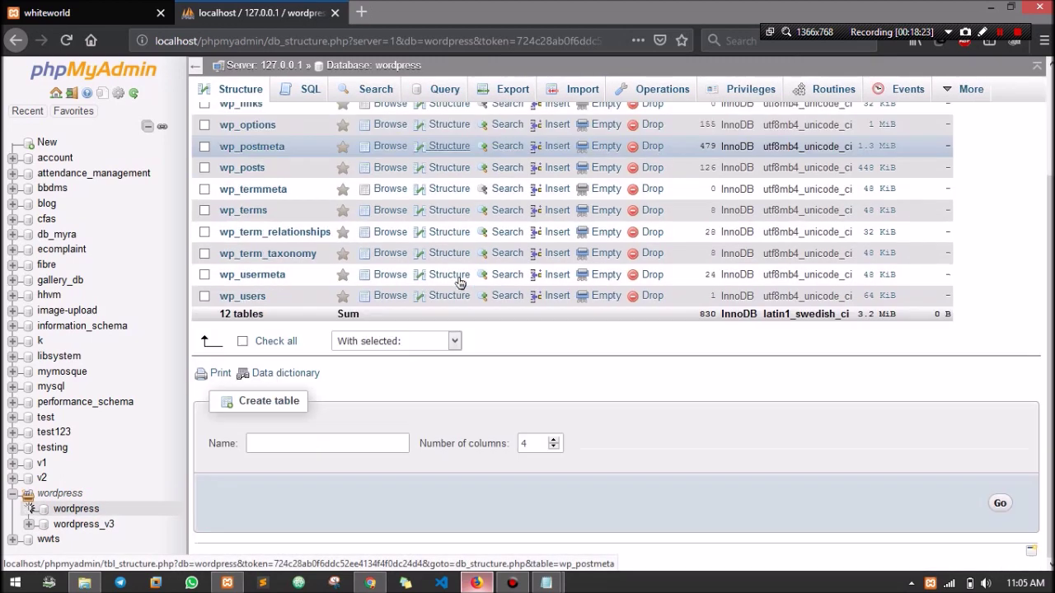
scroll(454, 278, "up", 3)
scroll(437, 289, "down", 2)
scroll(433, 294, "up", 3)
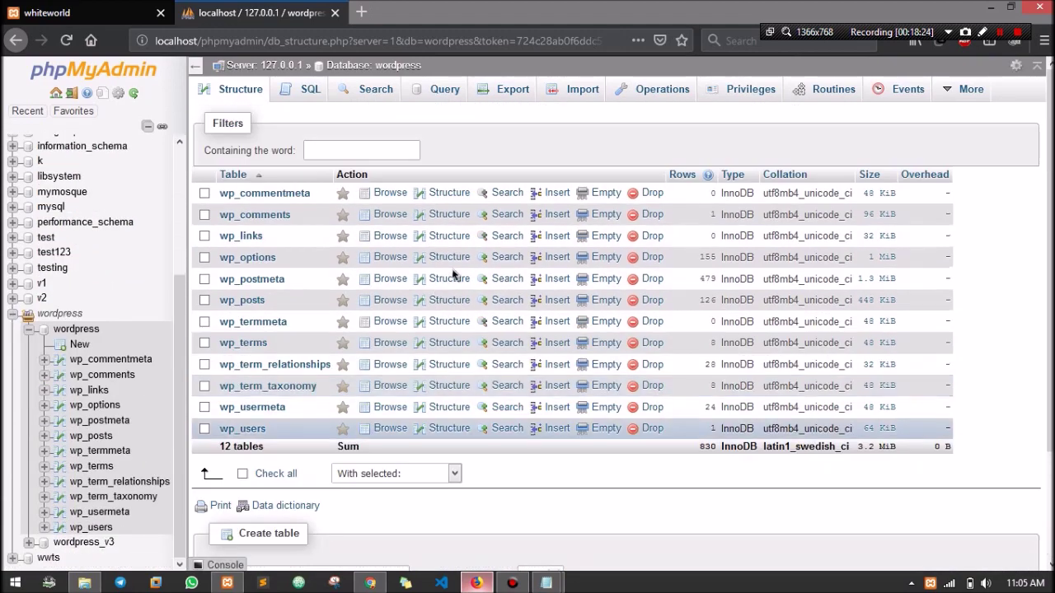
left_click(487, 92)
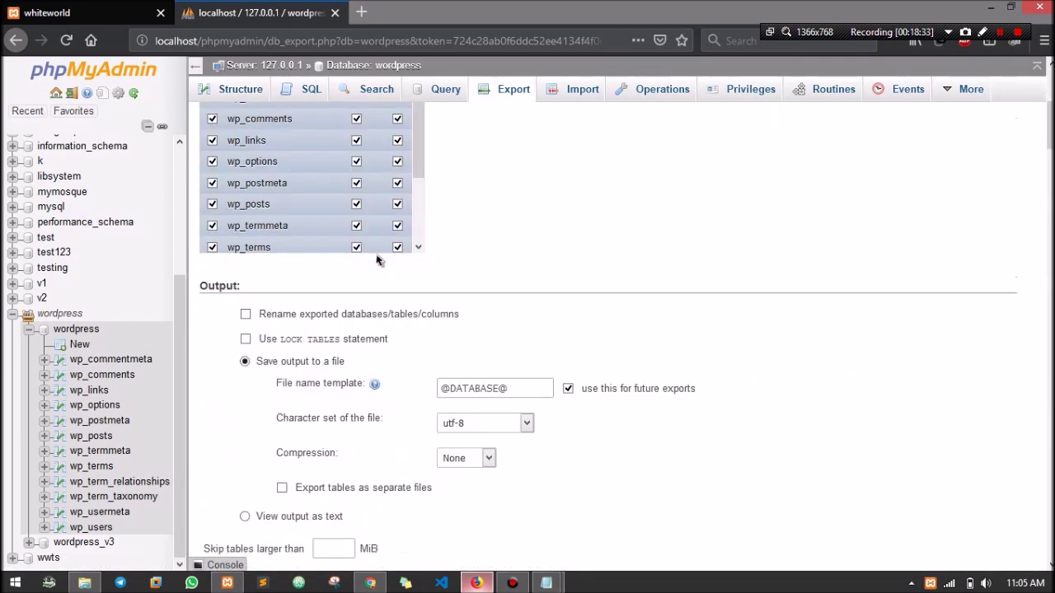
Step: Export the local wordpress database with the Quick method in SQL format, save the file, and locate wordpress.sql in its download folder
left_click(227, 356)
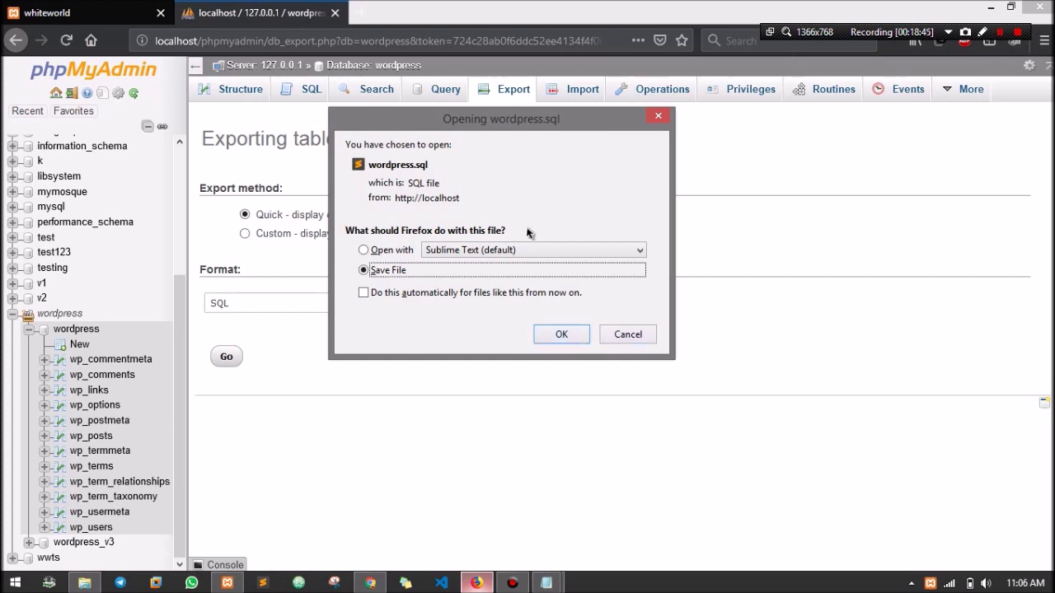
left_click(566, 335)
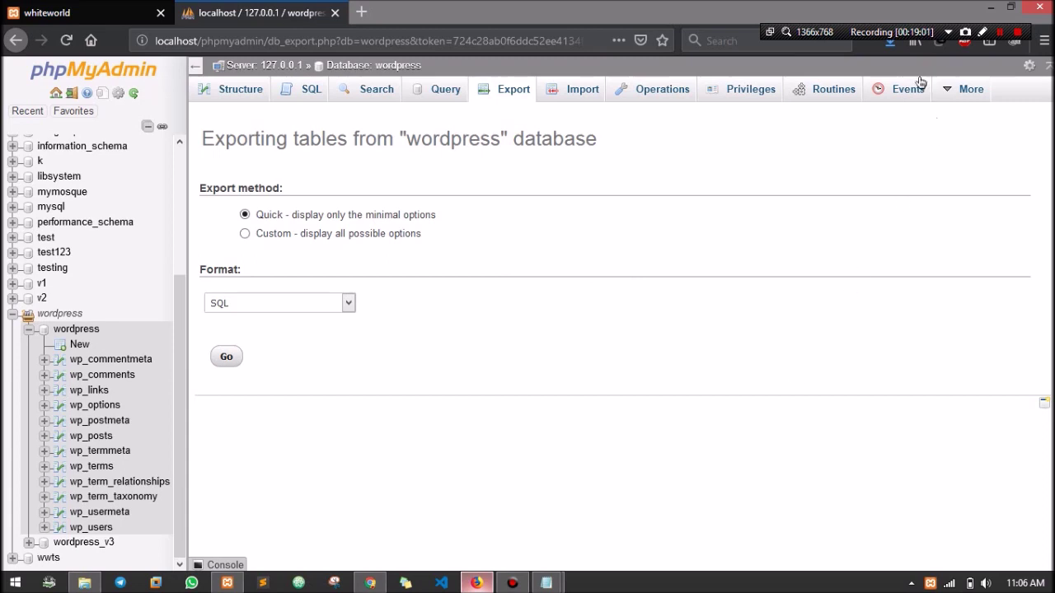
left_click(890, 45)
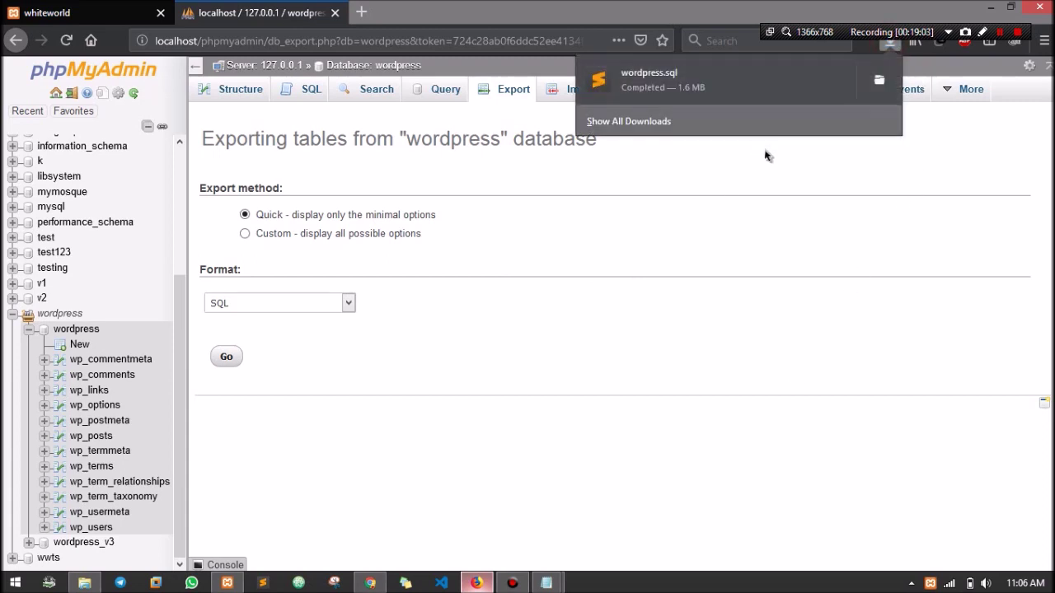
left_click(868, 79)
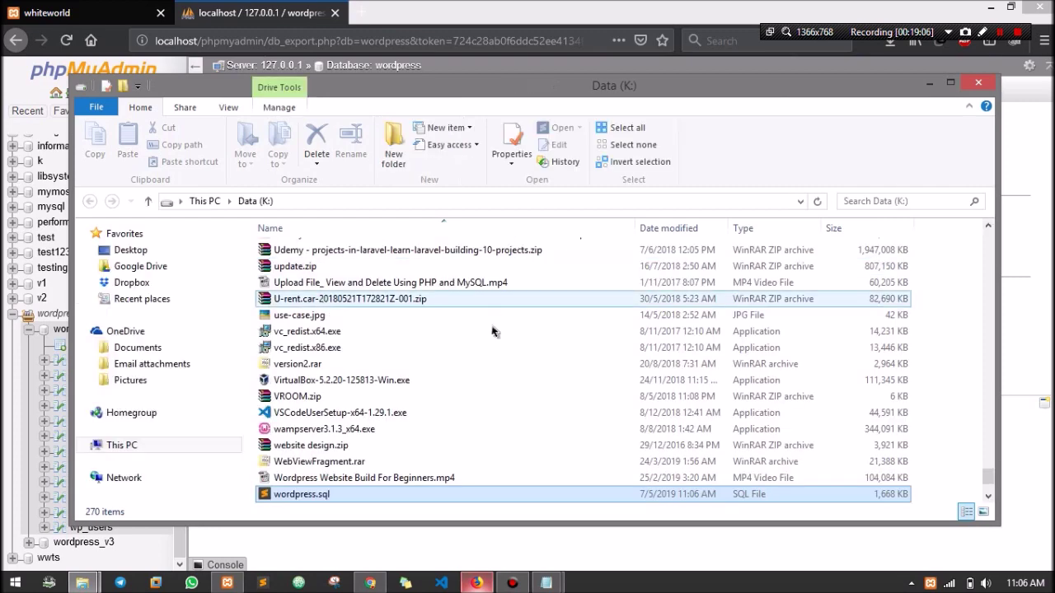
scroll(420, 439, "down", 2)
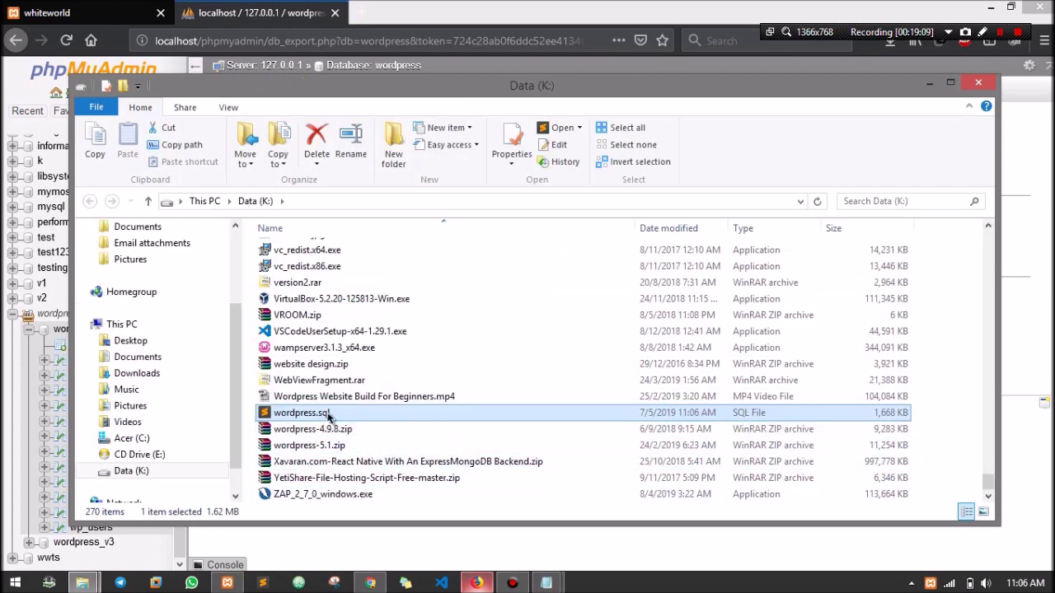
left_click(928, 83)
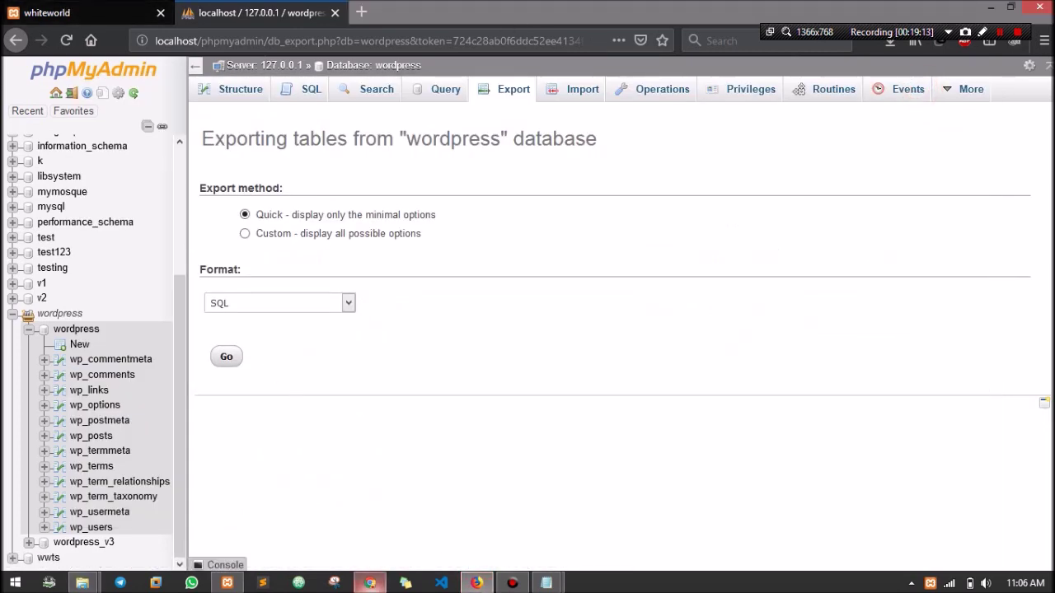
Step: Switch to Chrome and bring up the import options for the exhibitm_blog database in the hosted phpMyAdmin
left_click(369, 583)
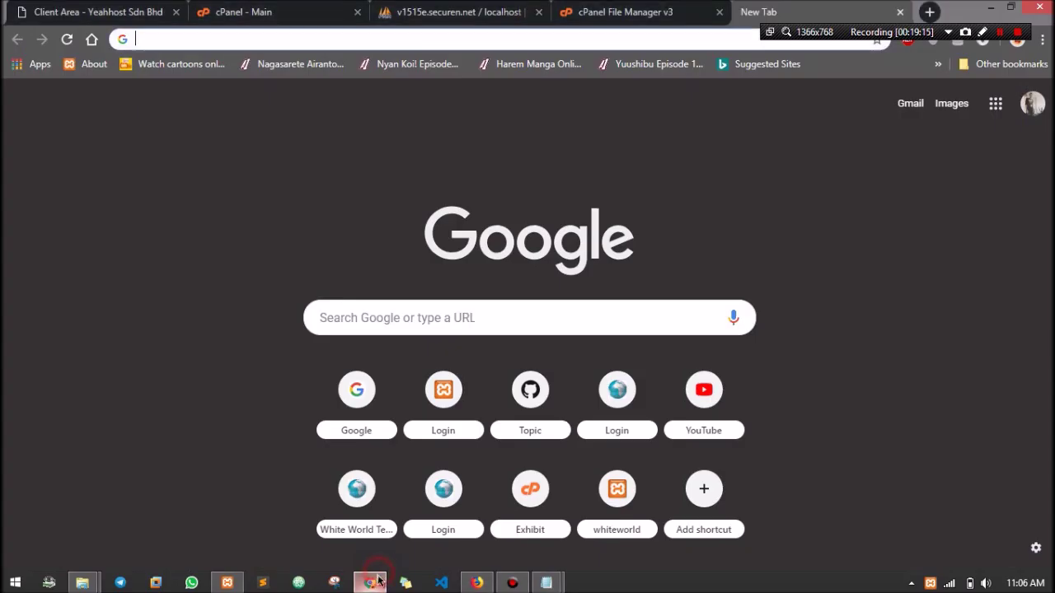
left_click(636, 8)
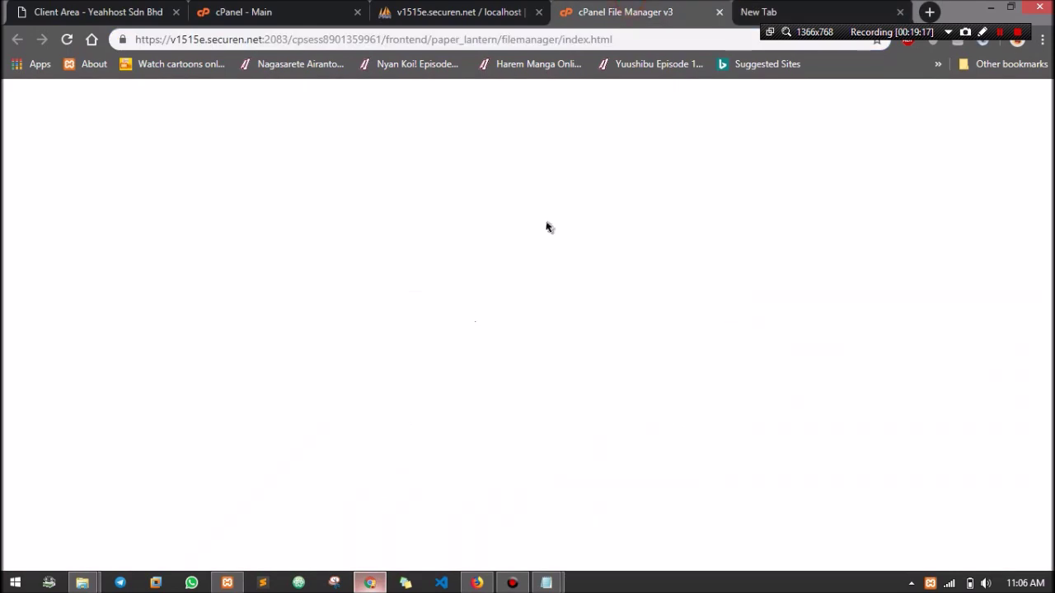
left_click(493, 10)
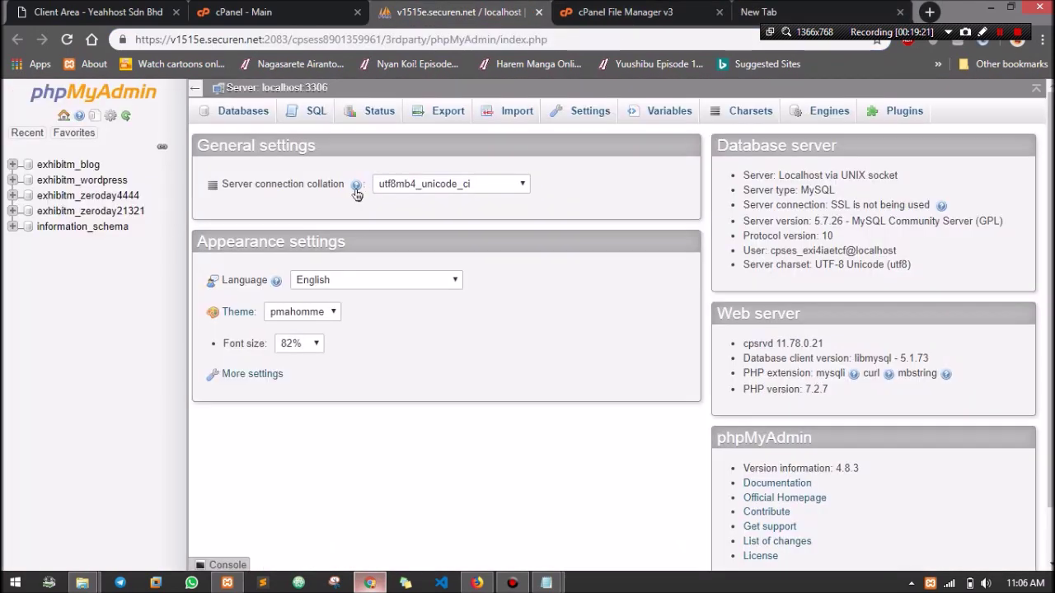
left_click(82, 163)
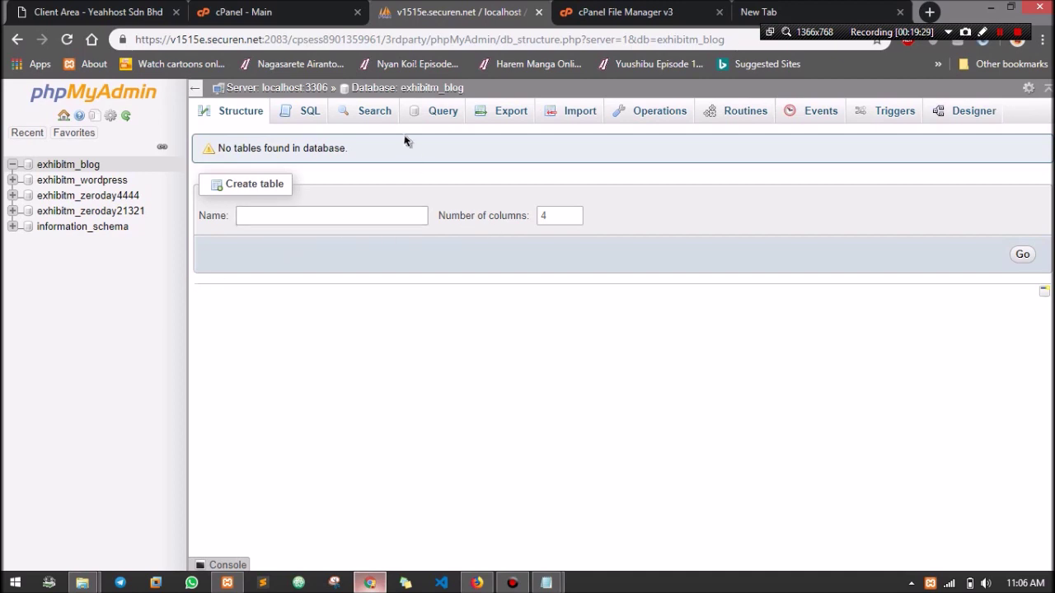
left_click_drag(496, 114, 524, 183)
left_click(578, 115)
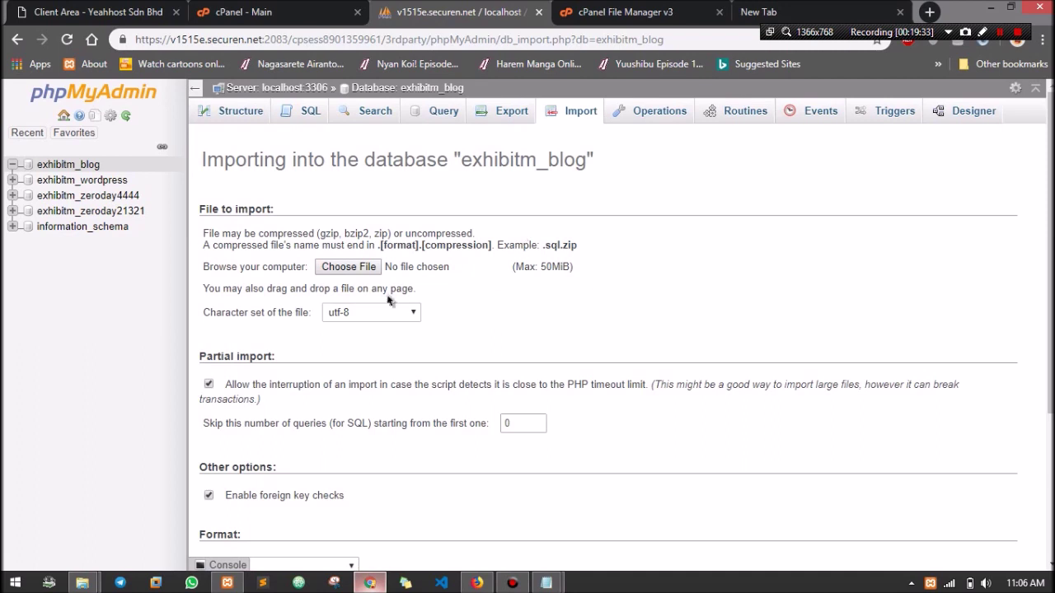
Step: Import wordpress.sql from the Data (K:) drive into the exhibitm_blog database
left_click(345, 274)
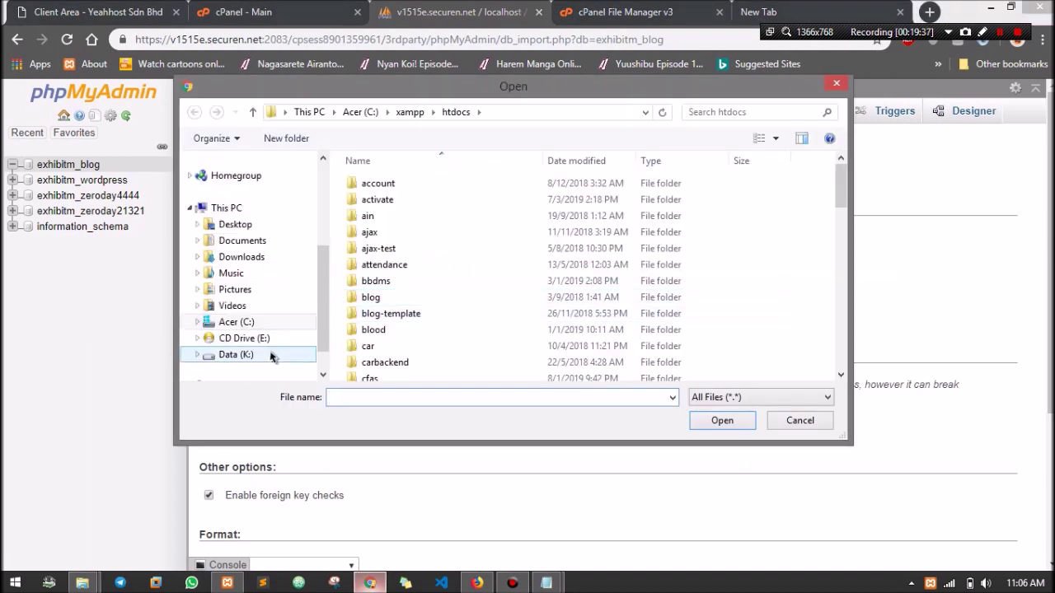
left_click(271, 356)
left_click_drag(841, 170, 829, 374)
left_click(389, 291)
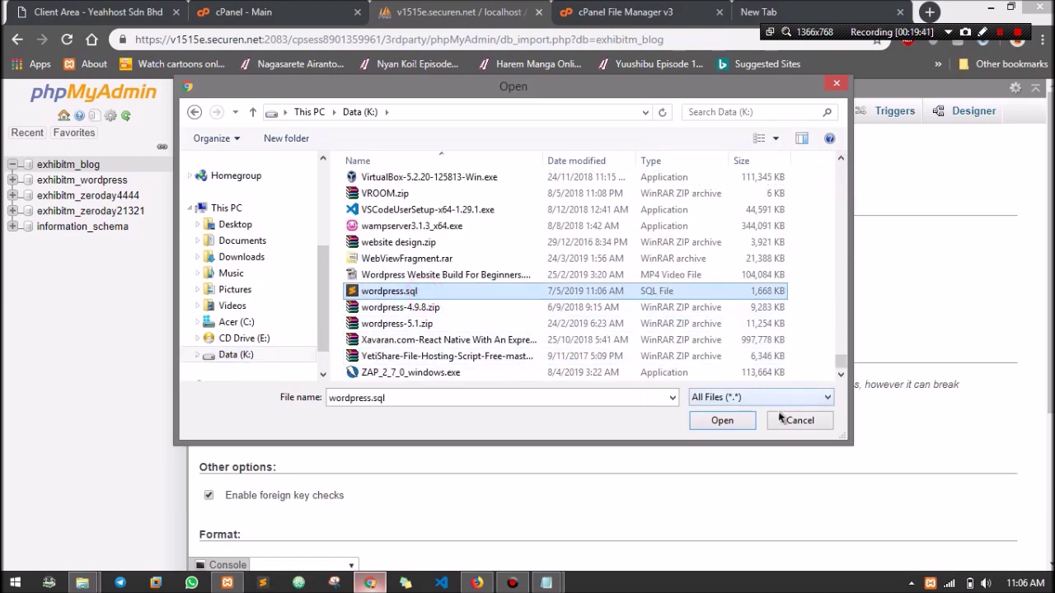
left_click(719, 421)
scroll(572, 314, "down", 3)
left_click(229, 506)
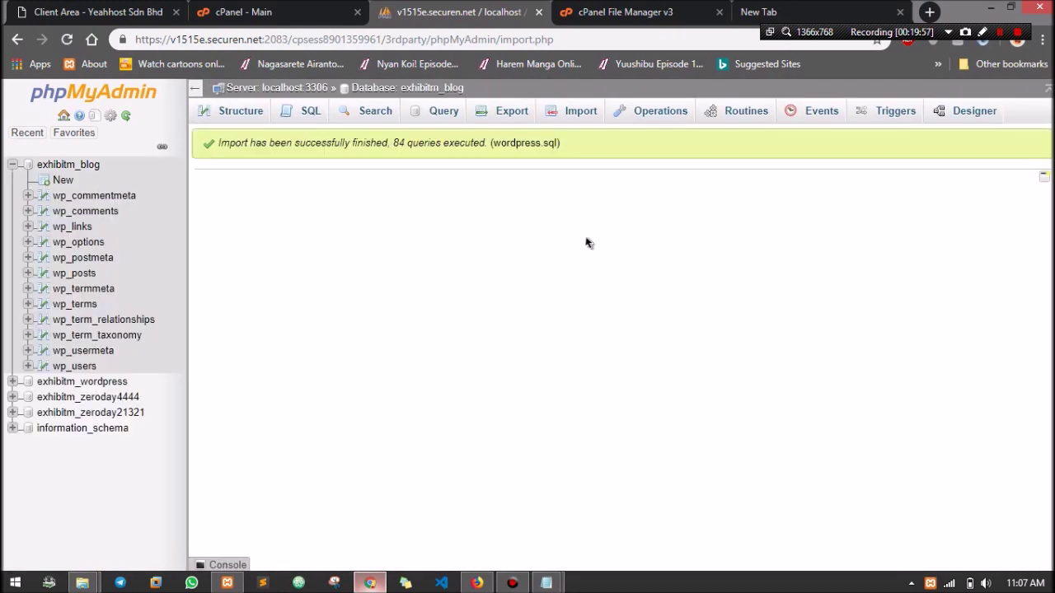
Step: Open wp-config.php from public_html/blog for editing in the cPanel File Manager
left_click(649, 10)
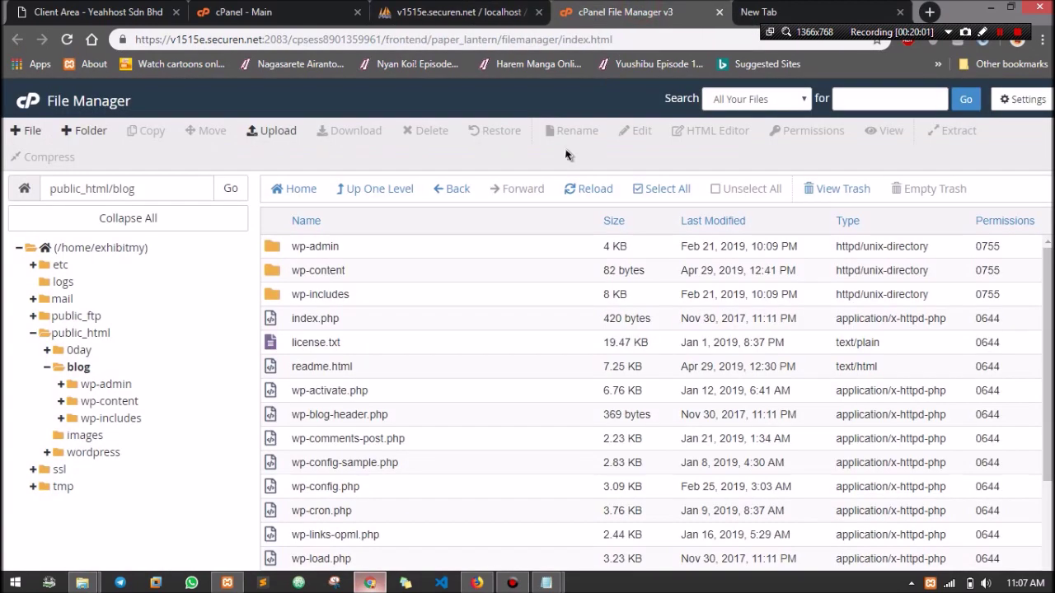
scroll(403, 372, "down", 1)
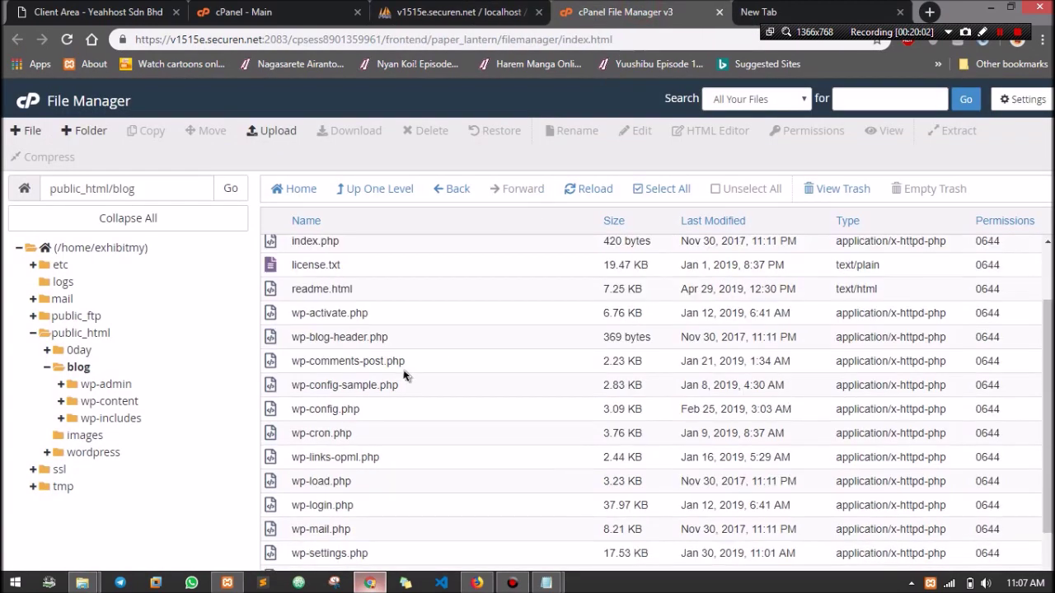
left_click(391, 420)
right_click(393, 412)
left_click(437, 422)
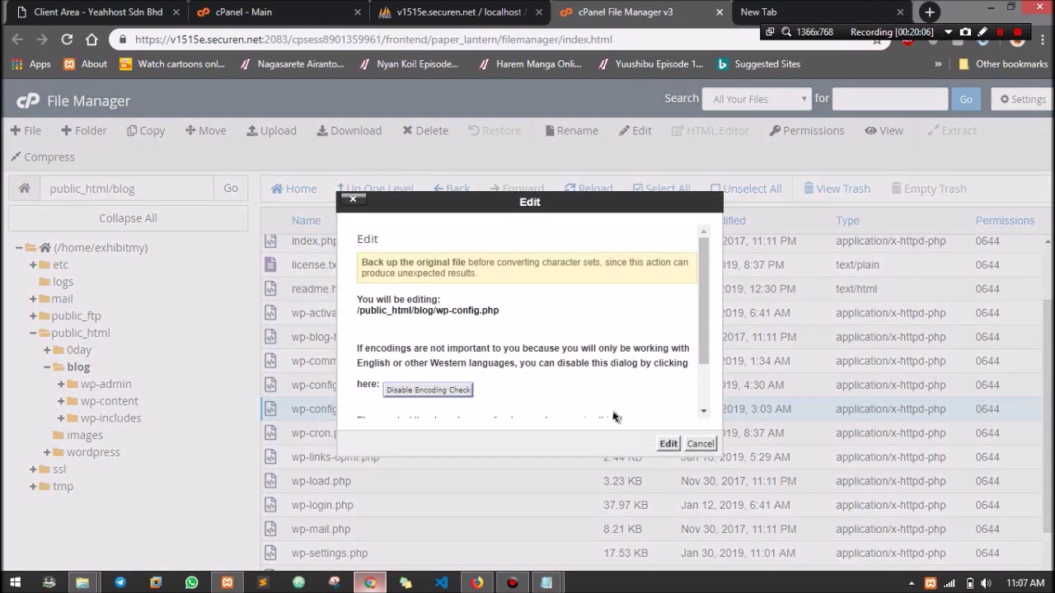
left_click(664, 443)
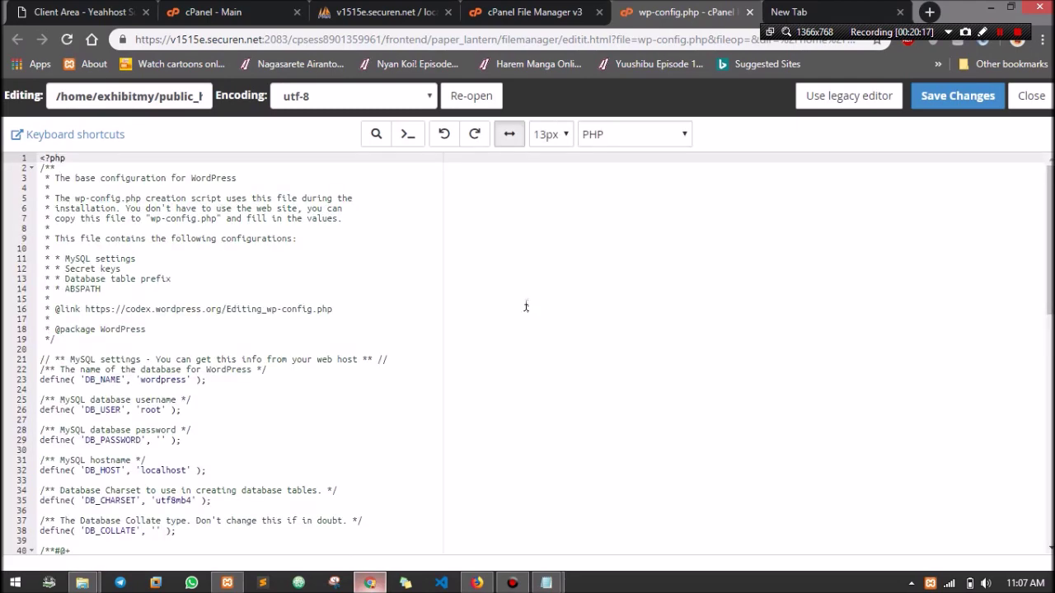
Step: Replace the DB_NAME value in wp-config.php with exhibitm_blog, copied from the untitled Notepad note
scroll(360, 365, "down", 1)
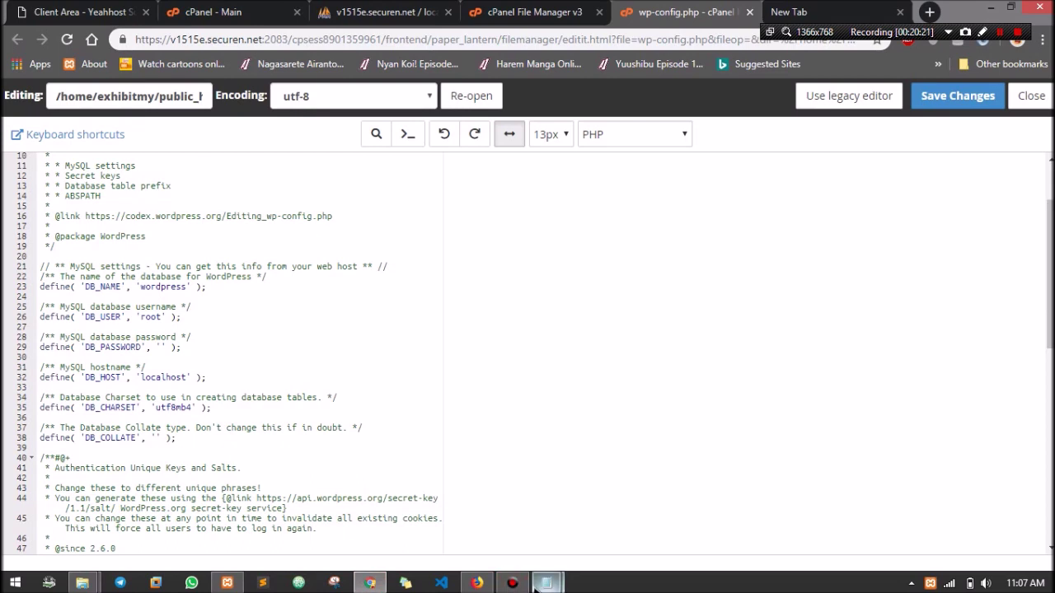
mouse_move(545, 582)
left_click(604, 521)
left_click_drag(422, 146, 607, 173)
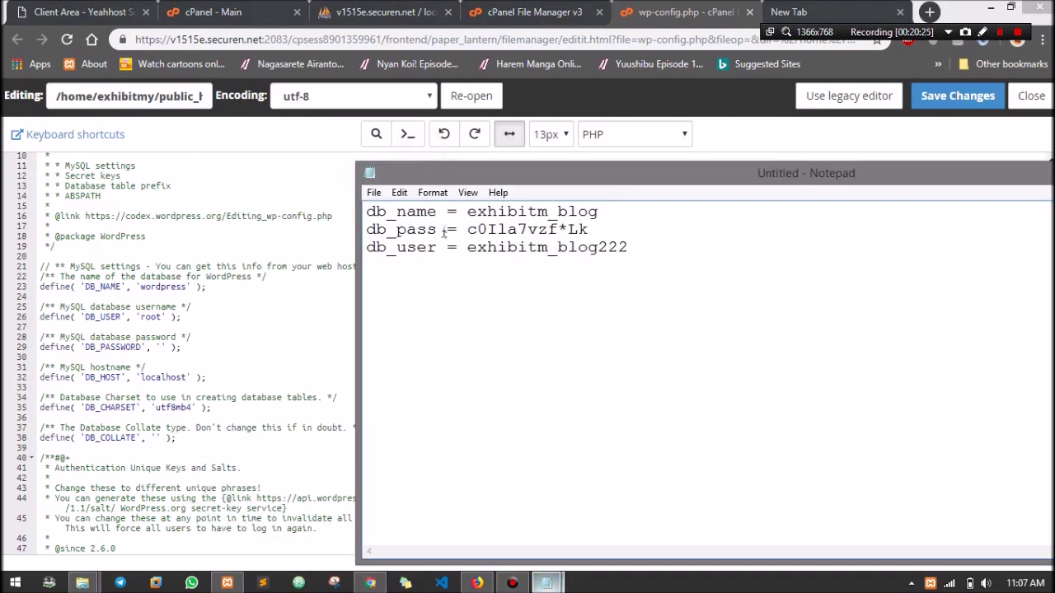
left_click_drag(464, 211, 598, 213)
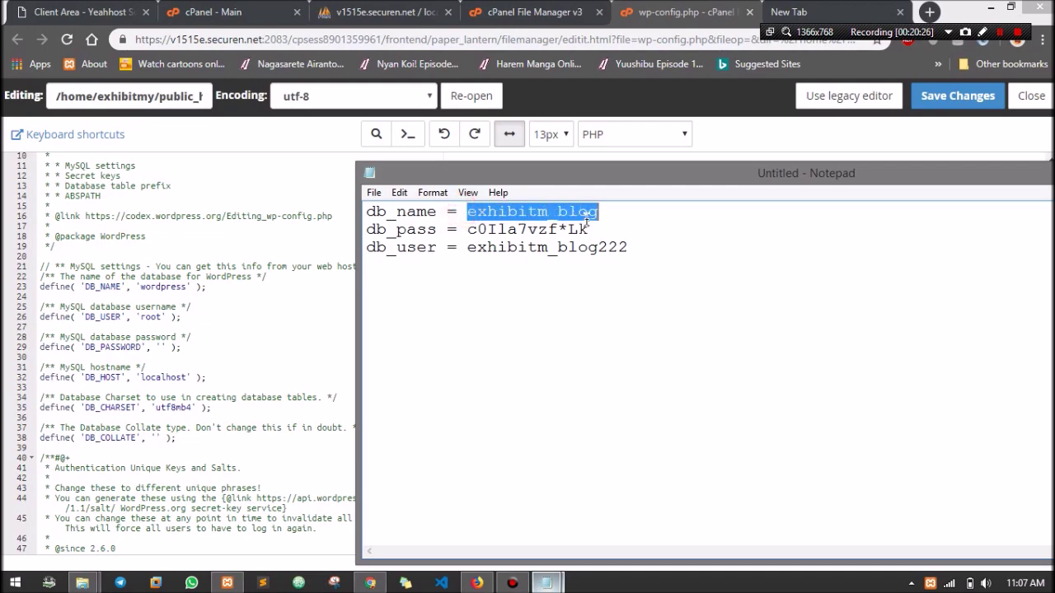
right_click(587, 220)
left_click(623, 268)
left_click(164, 293)
right_click(165, 290)
left_click(170, 287)
double_click(171, 287)
right_click(175, 292)
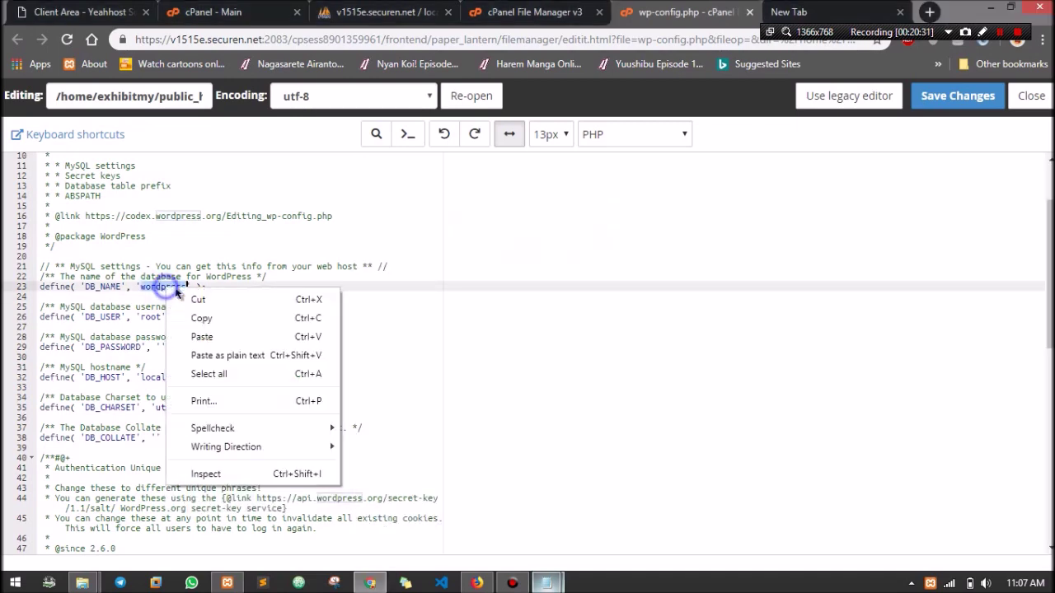
left_click(192, 337)
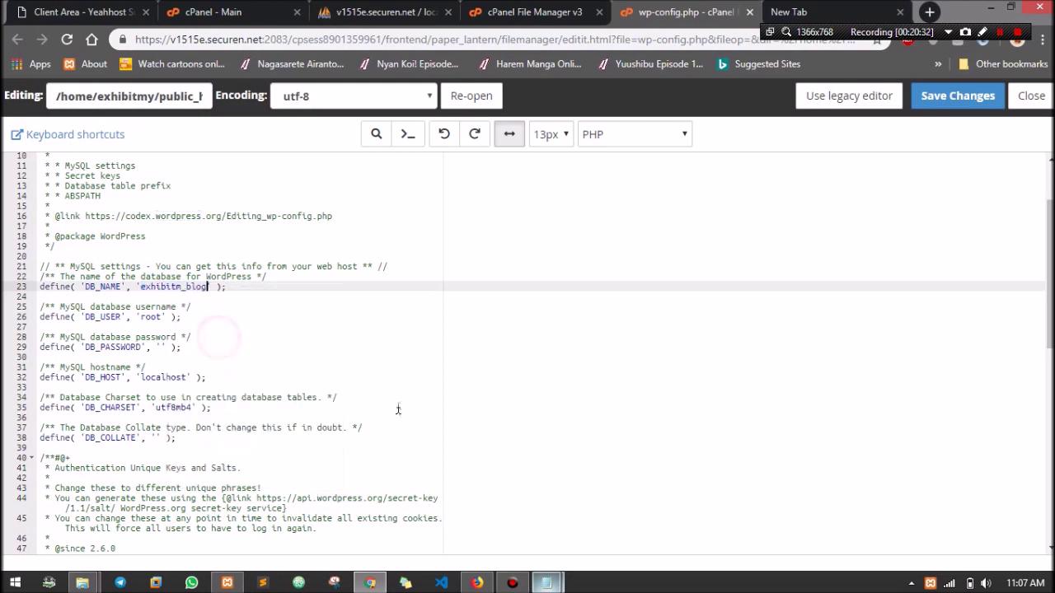
Step: Replace the DB_USER value in wp-config.php with exhibitm_blog222, copied from the untitled Notepad note
left_click(613, 506)
mouse_move(546, 584)
left_click(607, 511)
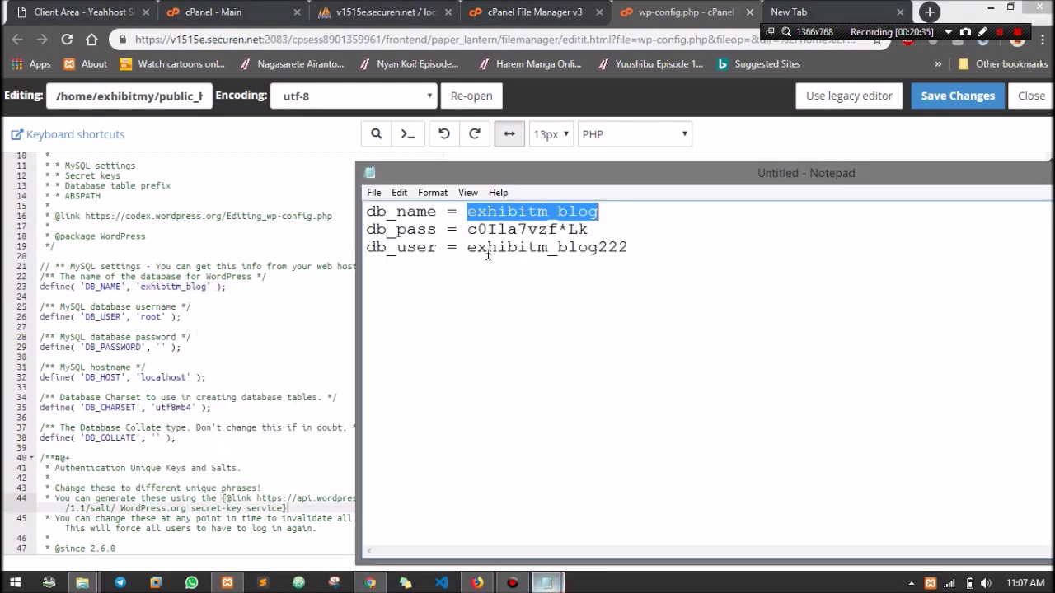
left_click_drag(466, 246, 630, 247)
right_click(573, 245)
left_click(629, 298)
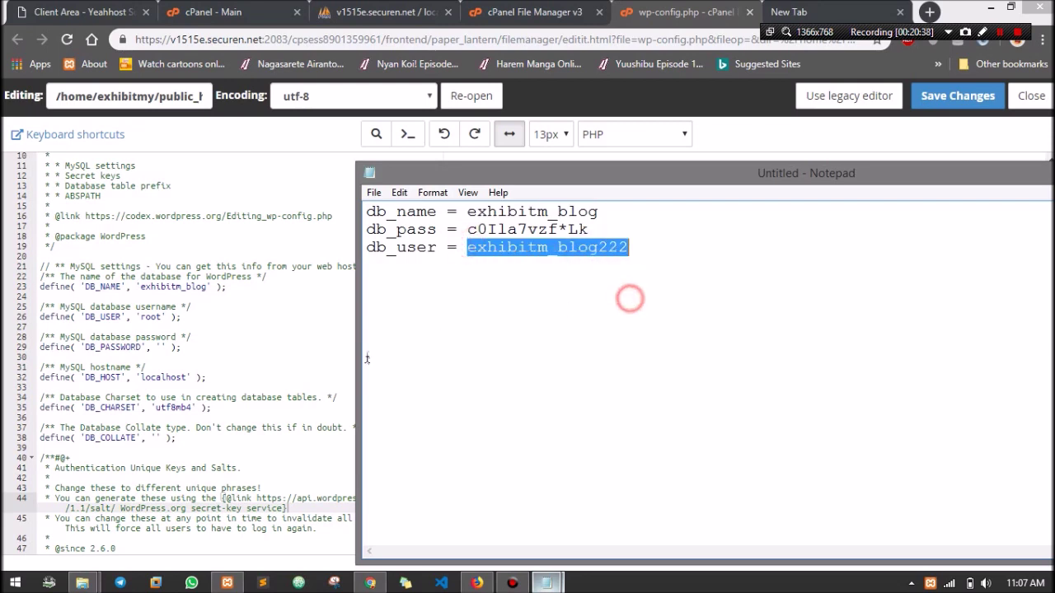
left_click(268, 337)
double_click(151, 317)
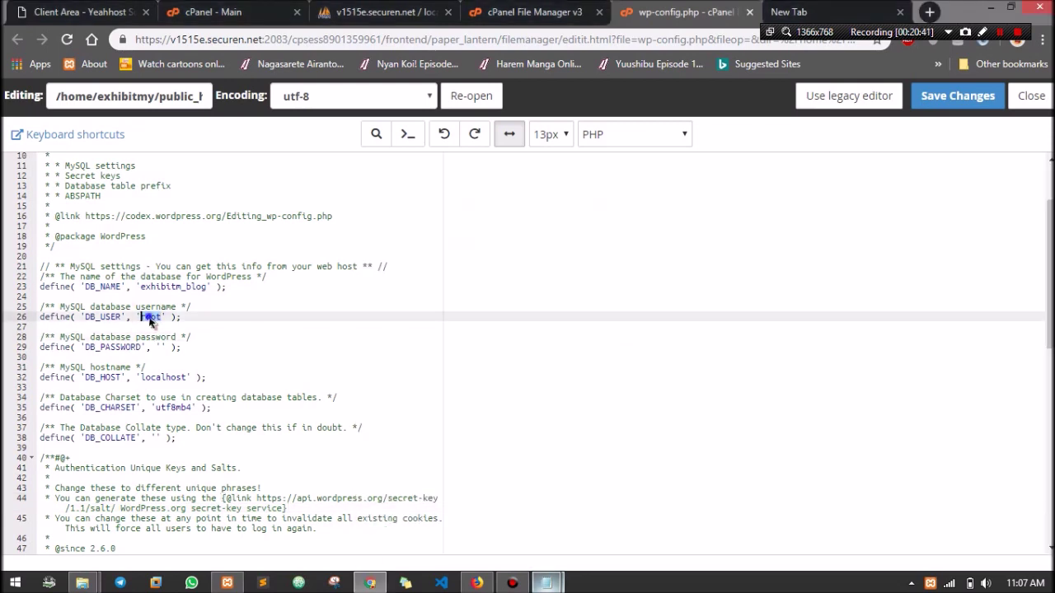
right_click(159, 318)
left_click(202, 371)
Step: Paste the database password from the Notepad note into DB_PASSWORD, save wp-config.php, and close the editor
mouse_move(548, 585)
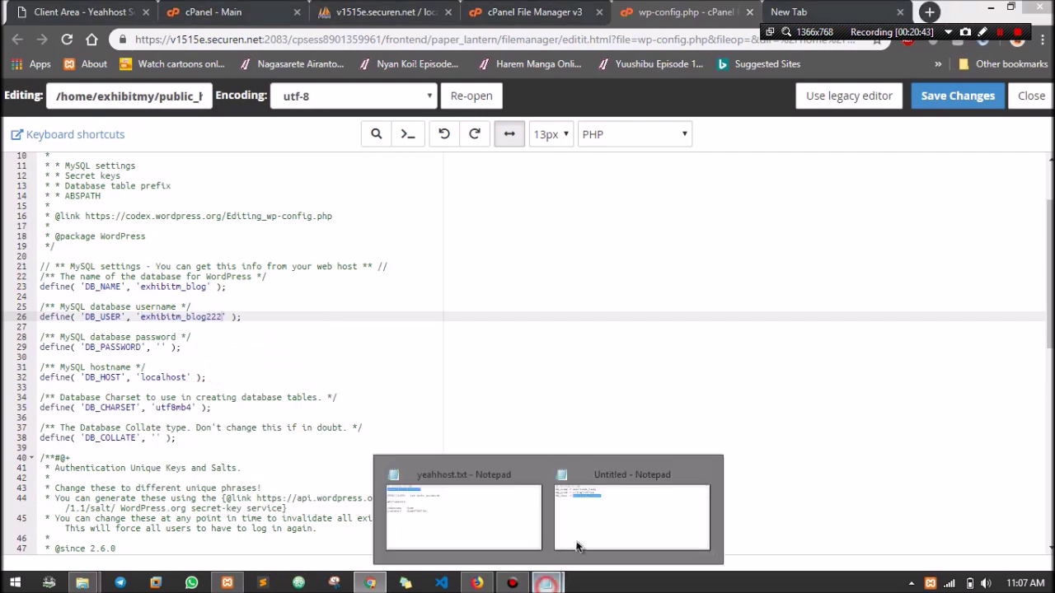
left_click(592, 521)
left_click_drag(601, 229, 469, 229)
right_click(484, 230)
left_click(544, 282)
left_click(321, 317)
left_click(161, 347)
right_click(160, 347)
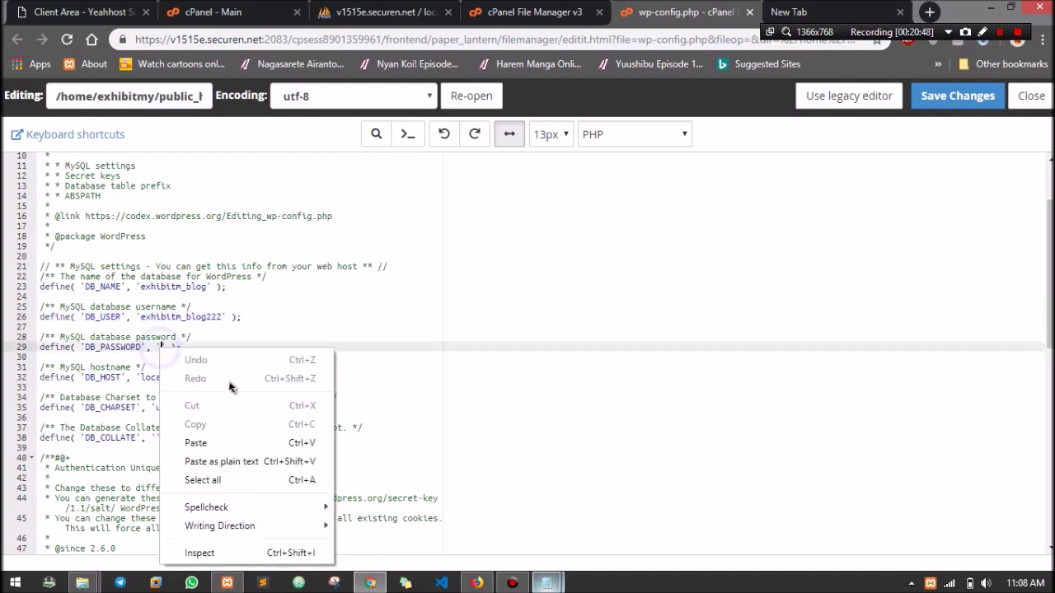
left_click(223, 441)
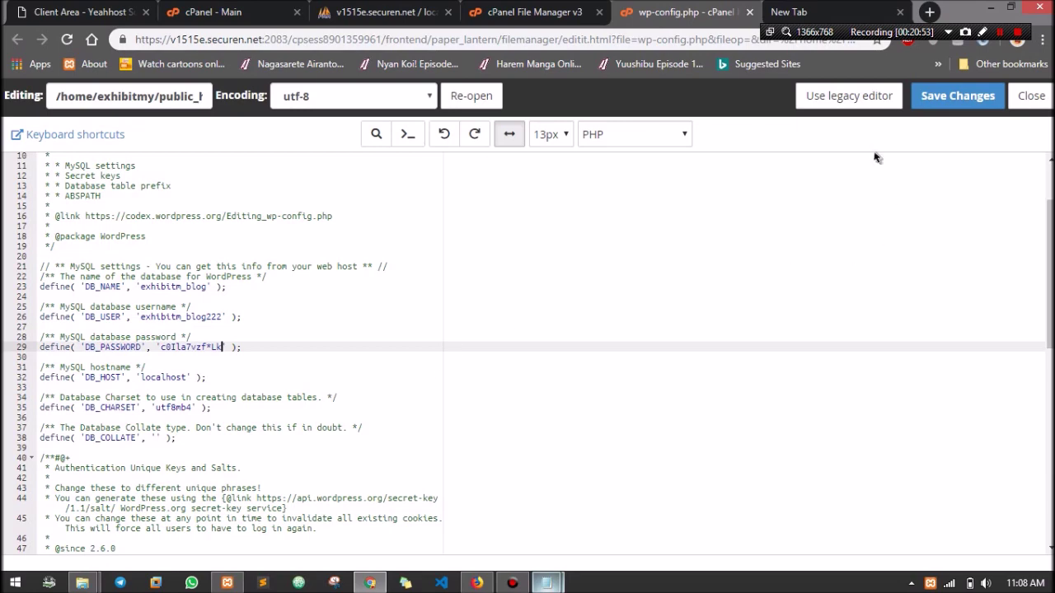
left_click(954, 98)
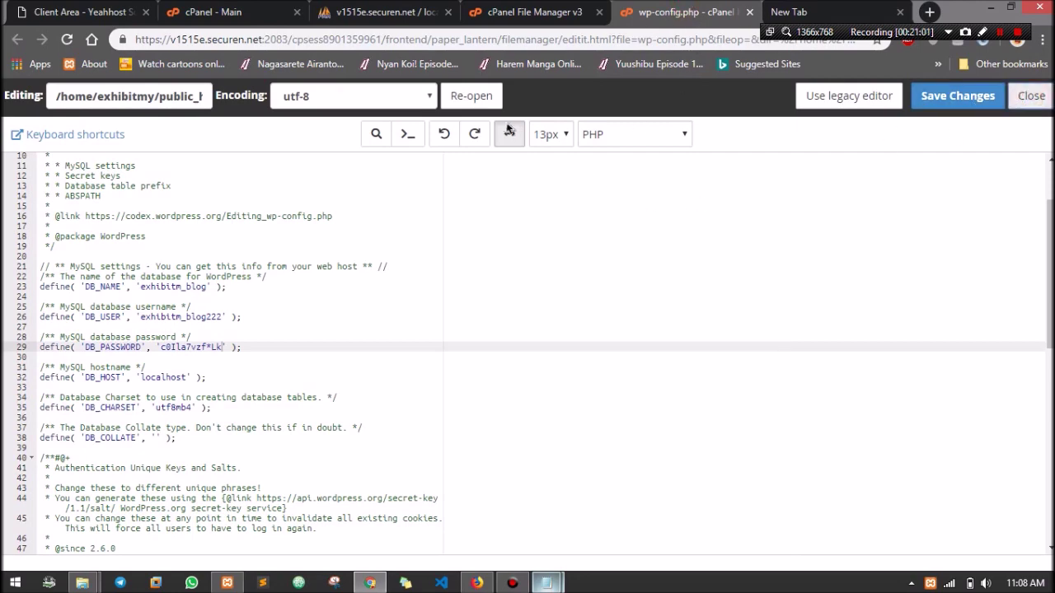
key("ctrl+w")
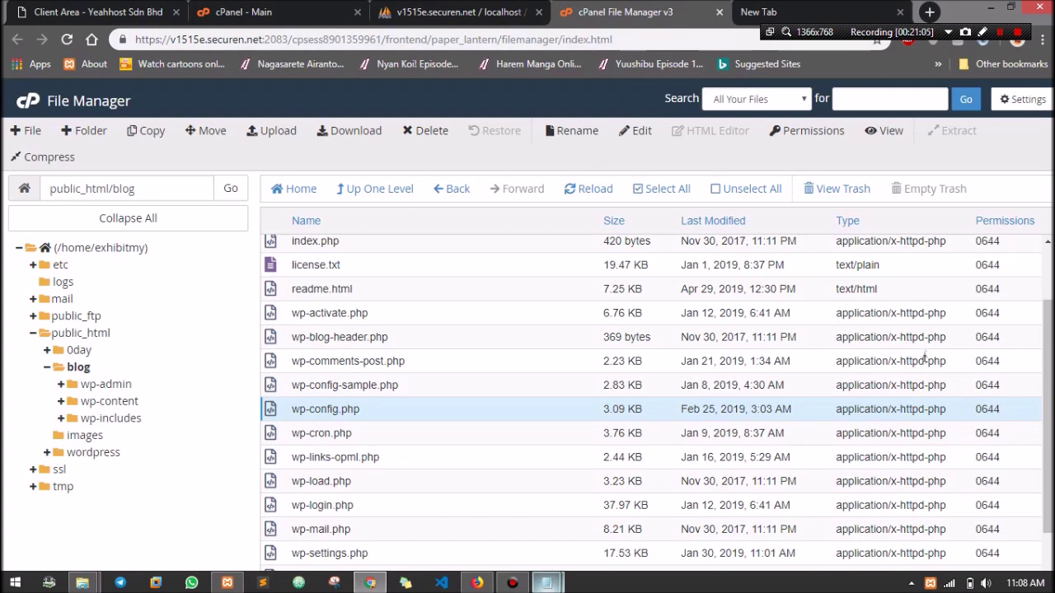
Step: Load blog.exhibit.my in the empty browser tab to check the migrated site
scroll(1047, 379, "up", 2)
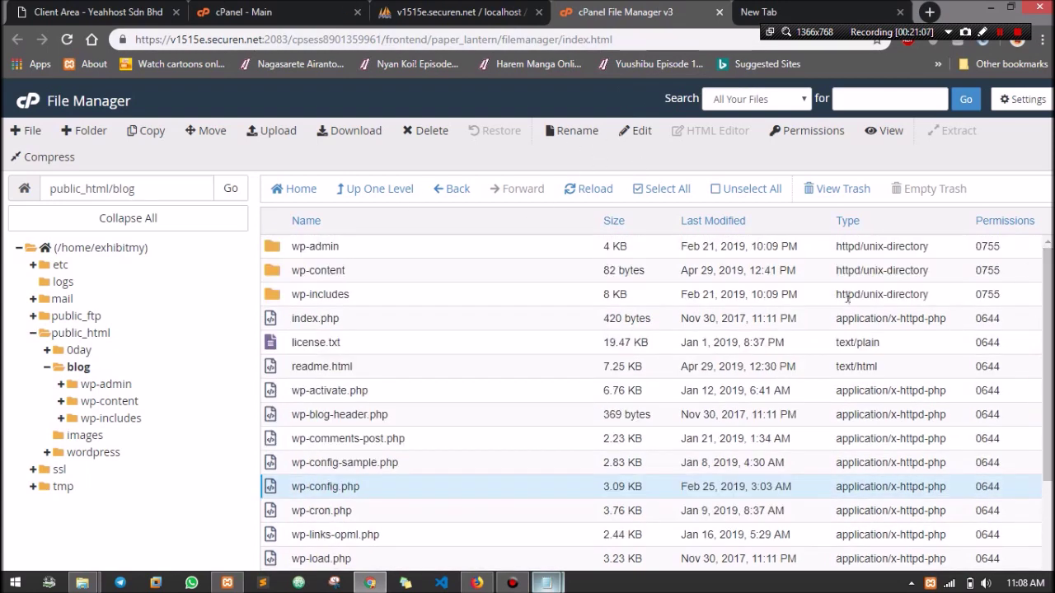
key("ctrl+Tab")
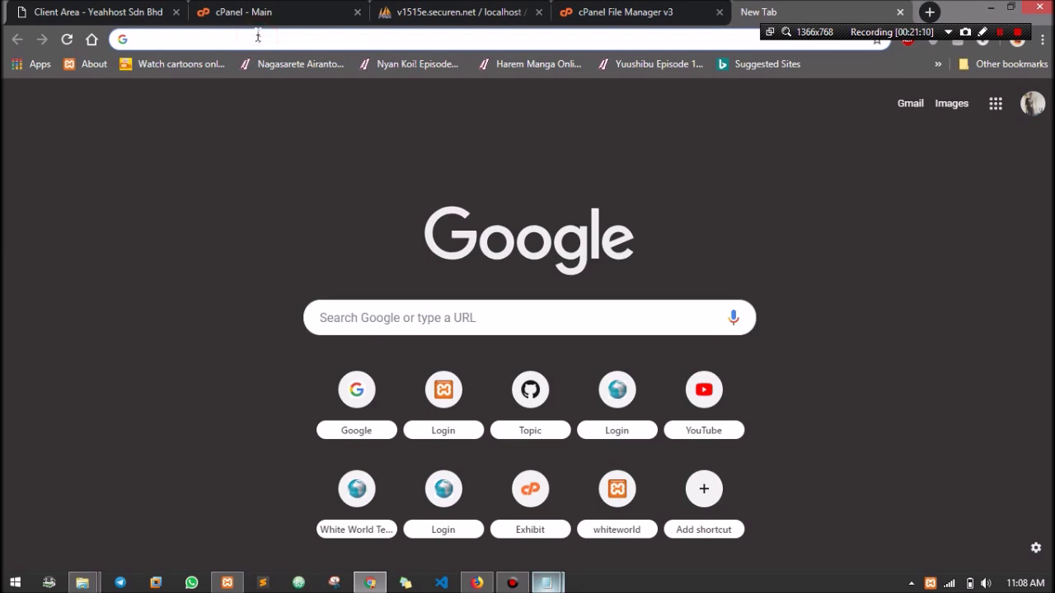
type("blog")
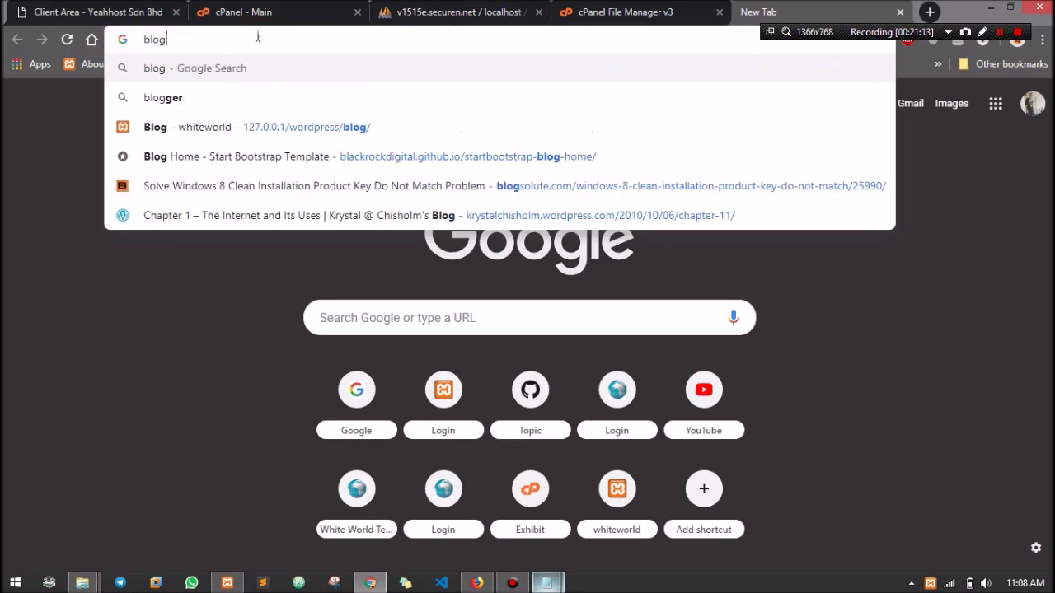
type(".exhibit")
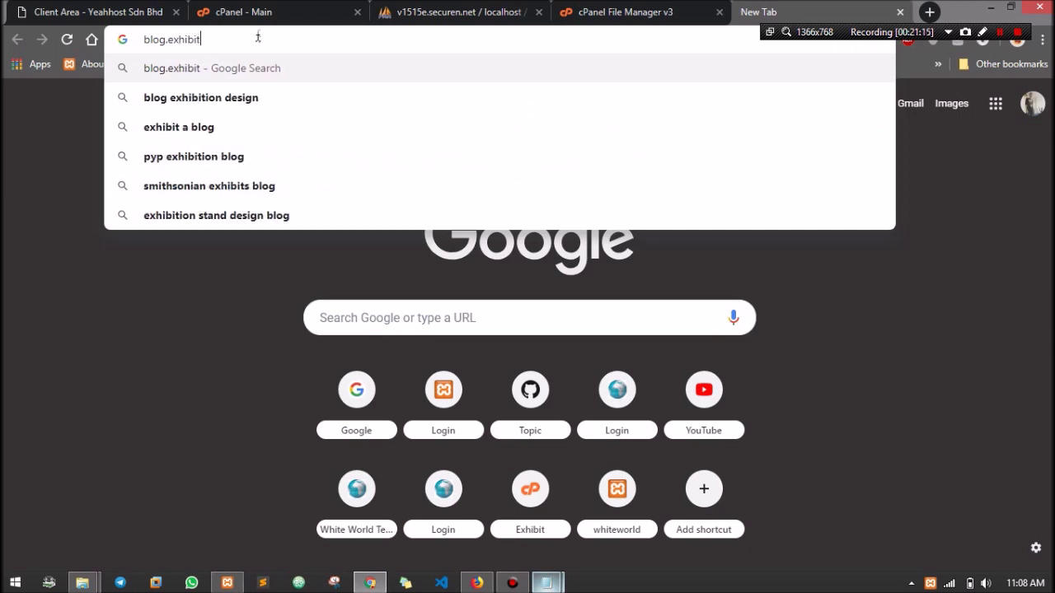
type(".my")
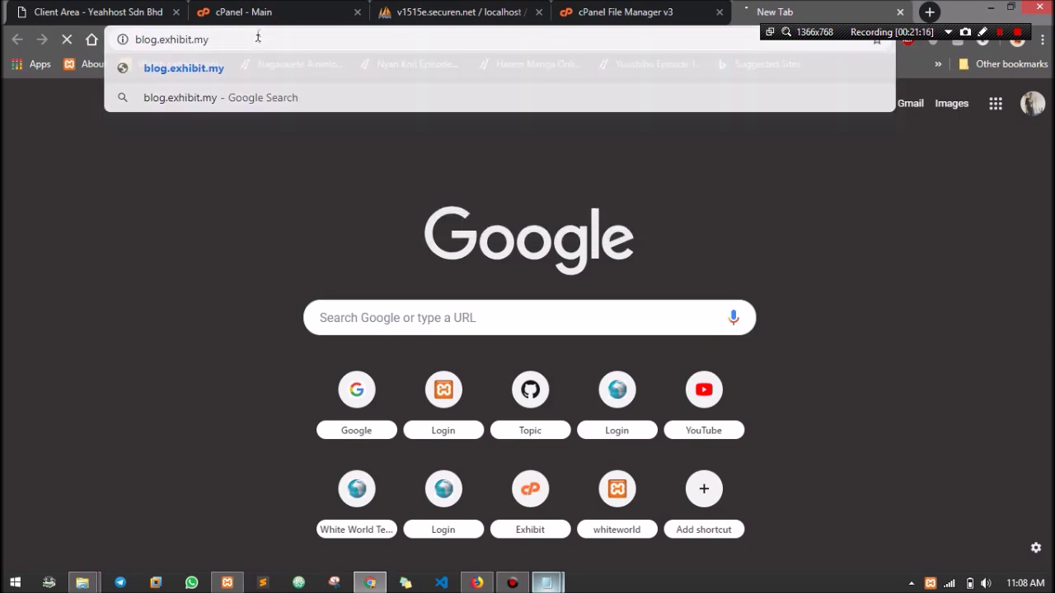
key("Return")
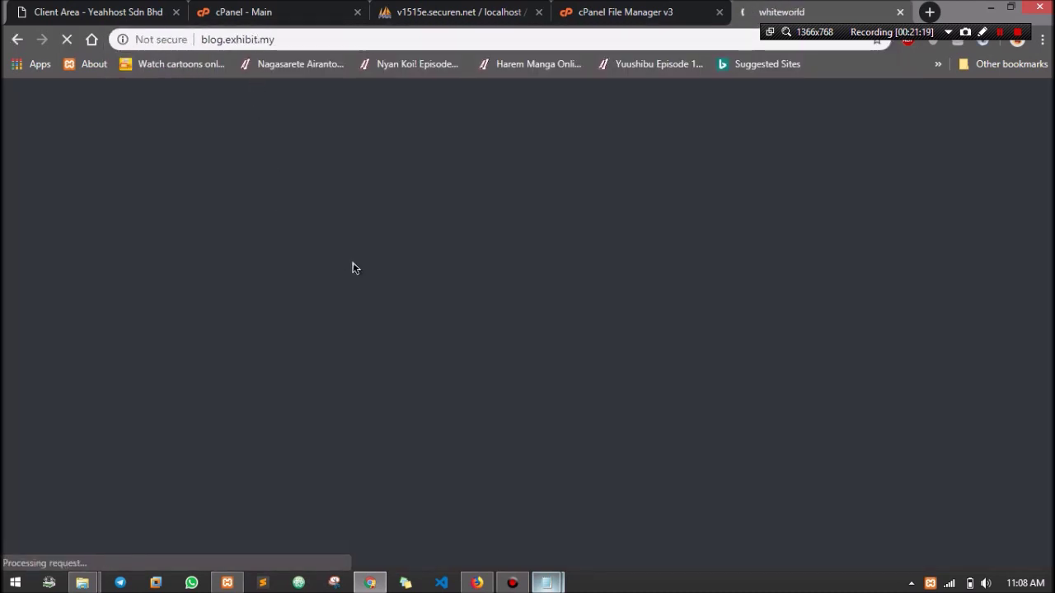